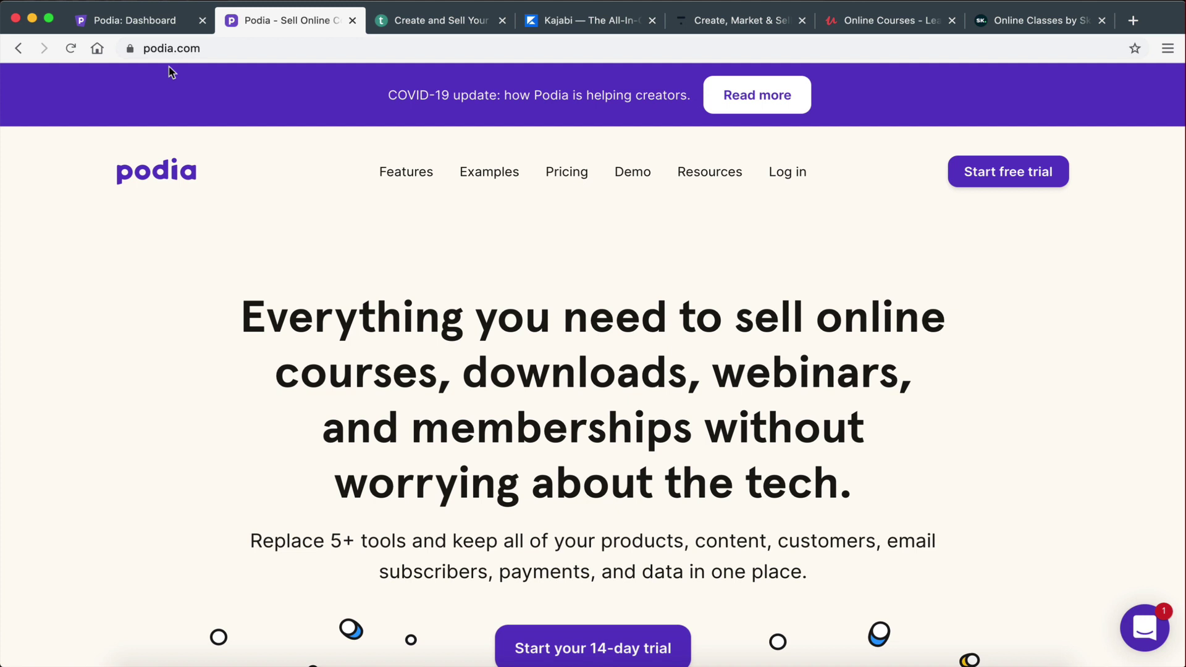
Step: Open Podia's pricing page and examine the monthly prices of the Mover and Shaker plans
click(565, 179)
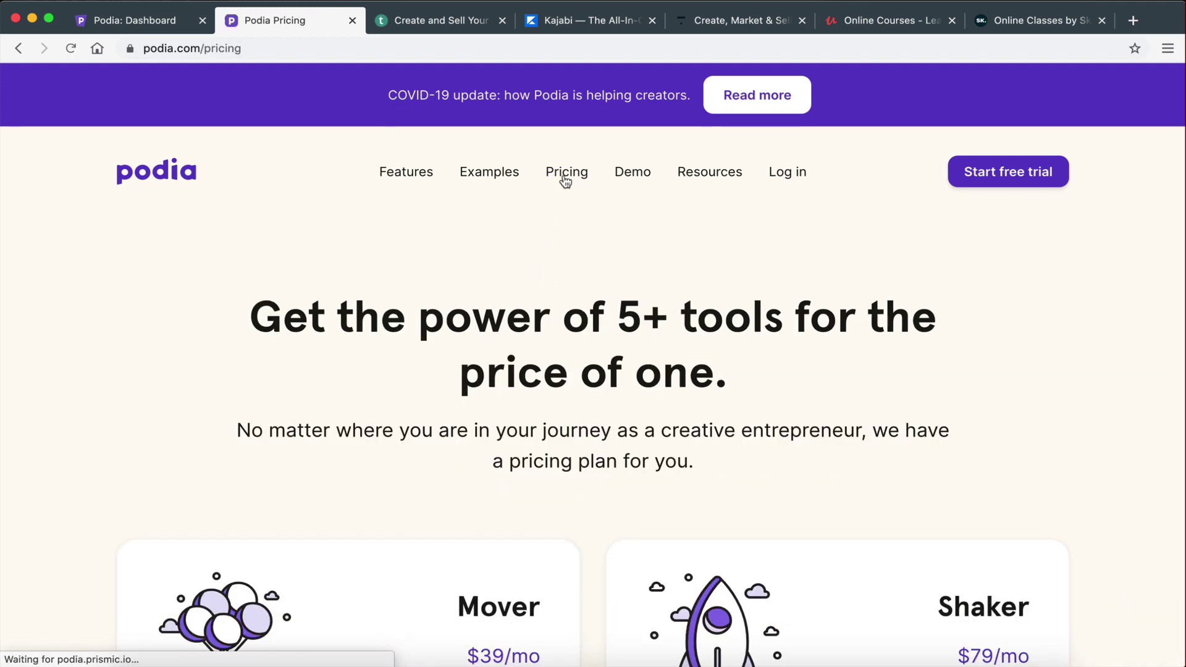
scroll(557, 358, down, 1)
scroll(558, 357, down, 3)
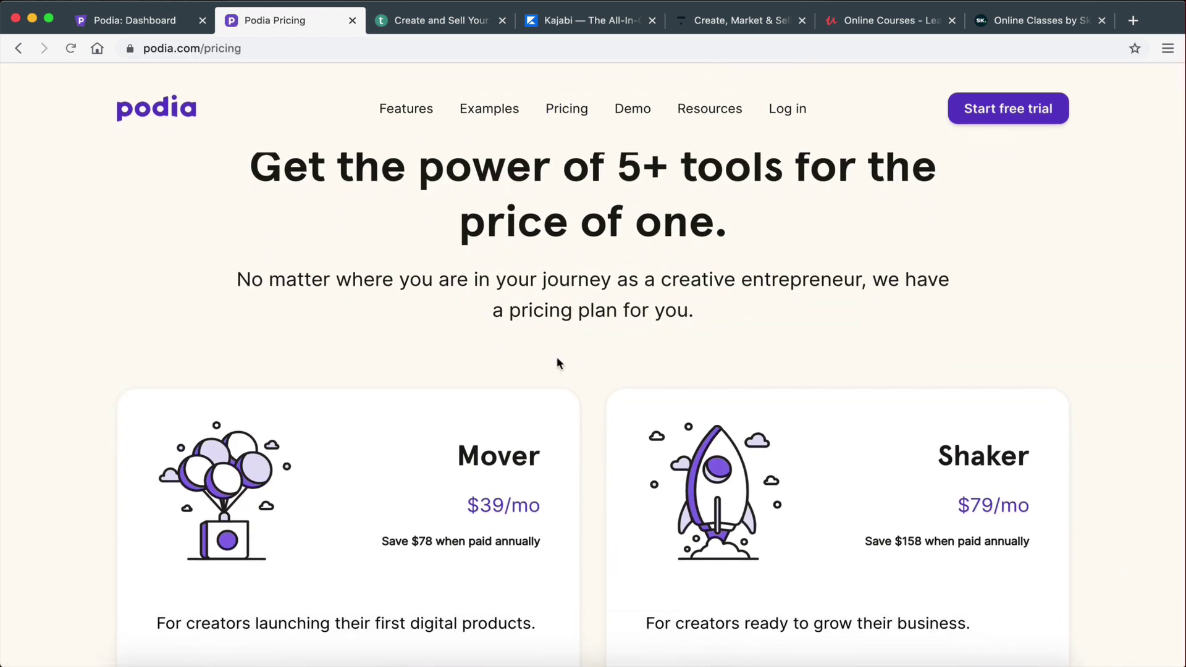
scroll(557, 357, down, 3)
scroll(557, 358, up, 2)
scroll(557, 357, up, 5)
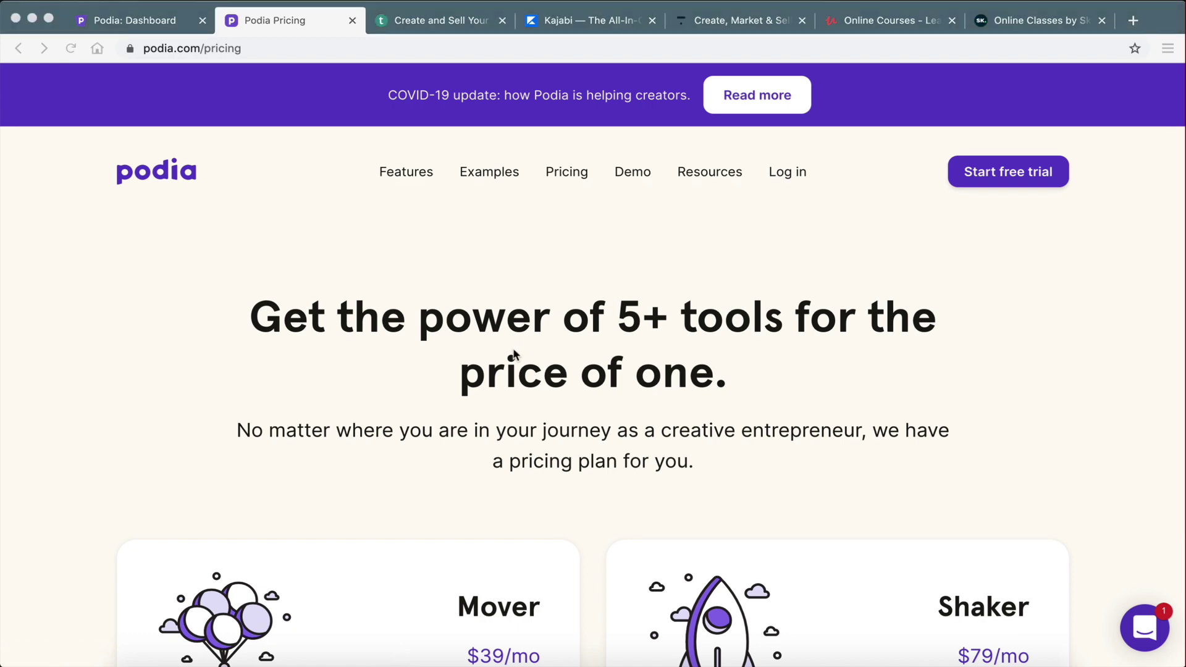
scroll(513, 356, down, 6)
scroll(513, 354, up, 1)
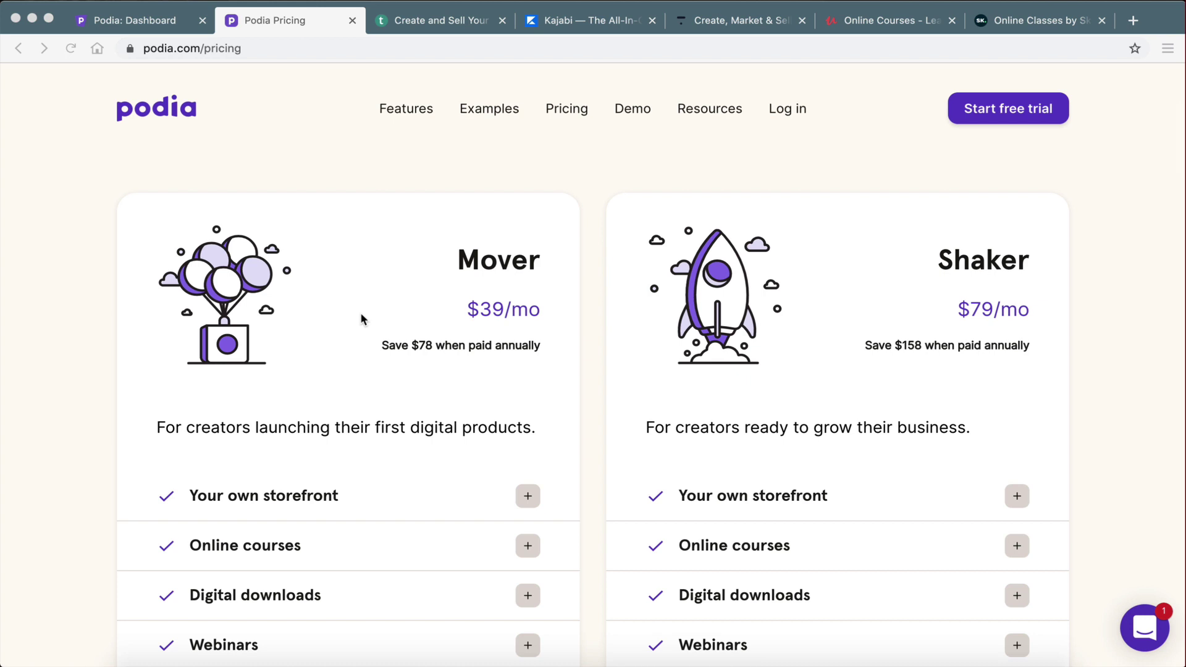
Step: Compare the feature lists of Podia's Mover and Shaker plans, from the storefront down to third-party code
scroll(312, 463, down, 3)
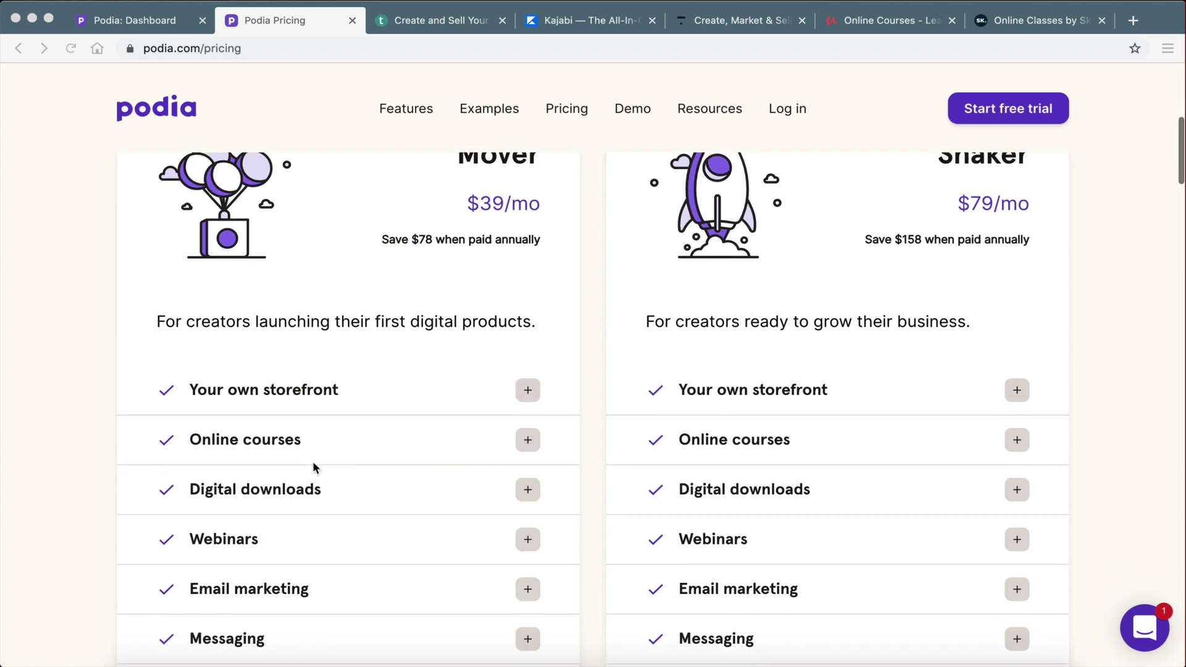
scroll(335, 522, up, 5)
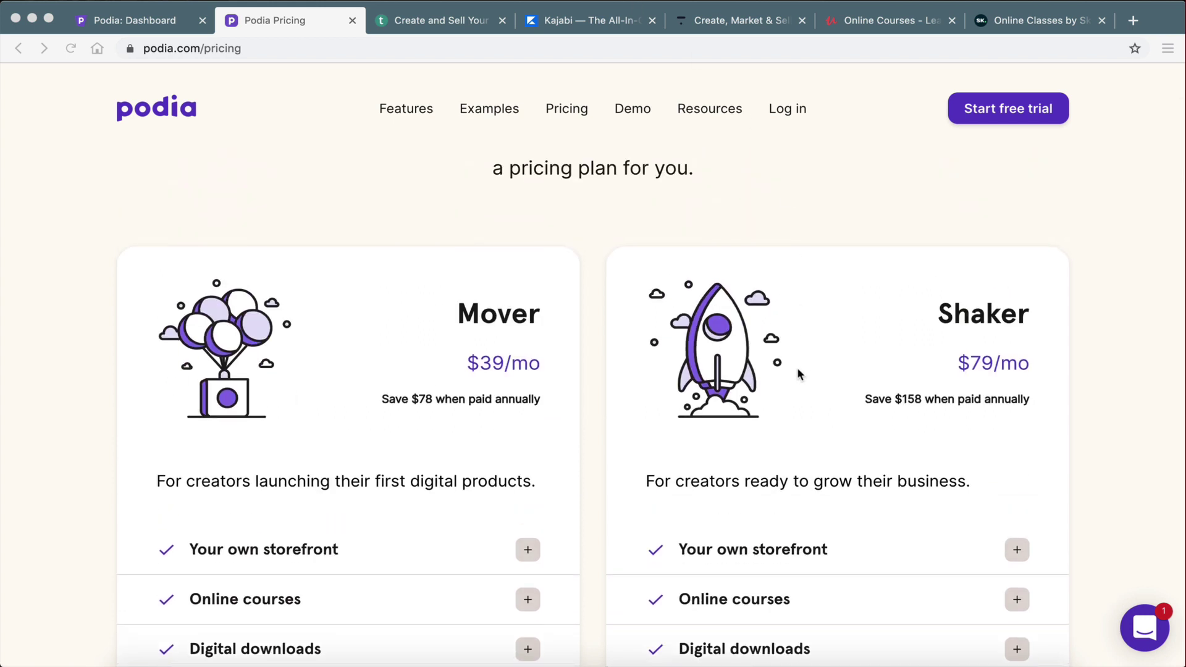
scroll(357, 352, down, 4)
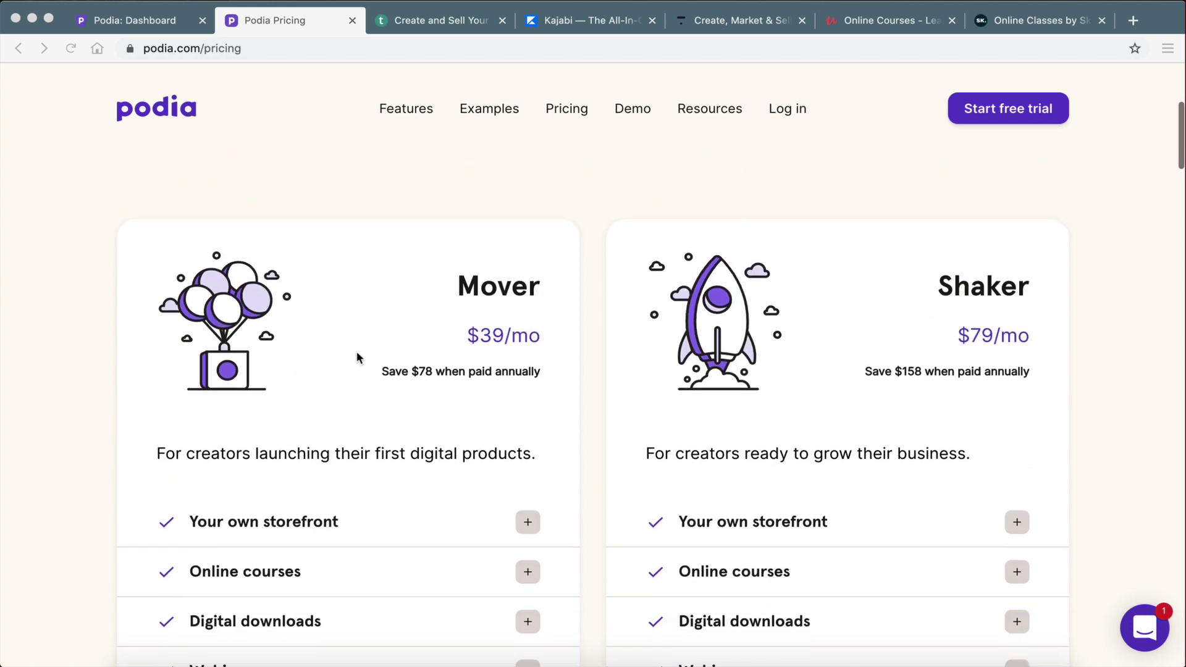
scroll(357, 352, down, 5)
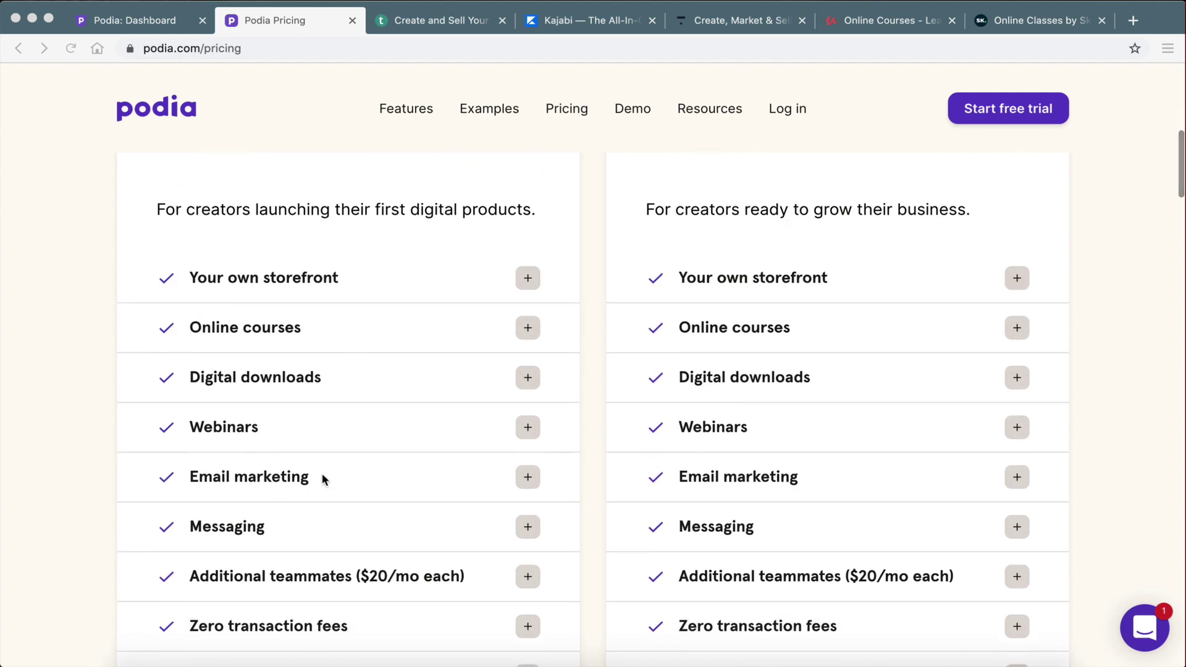
scroll(323, 472, down, 4)
scroll(322, 472, up, 2)
scroll(322, 472, down, 6)
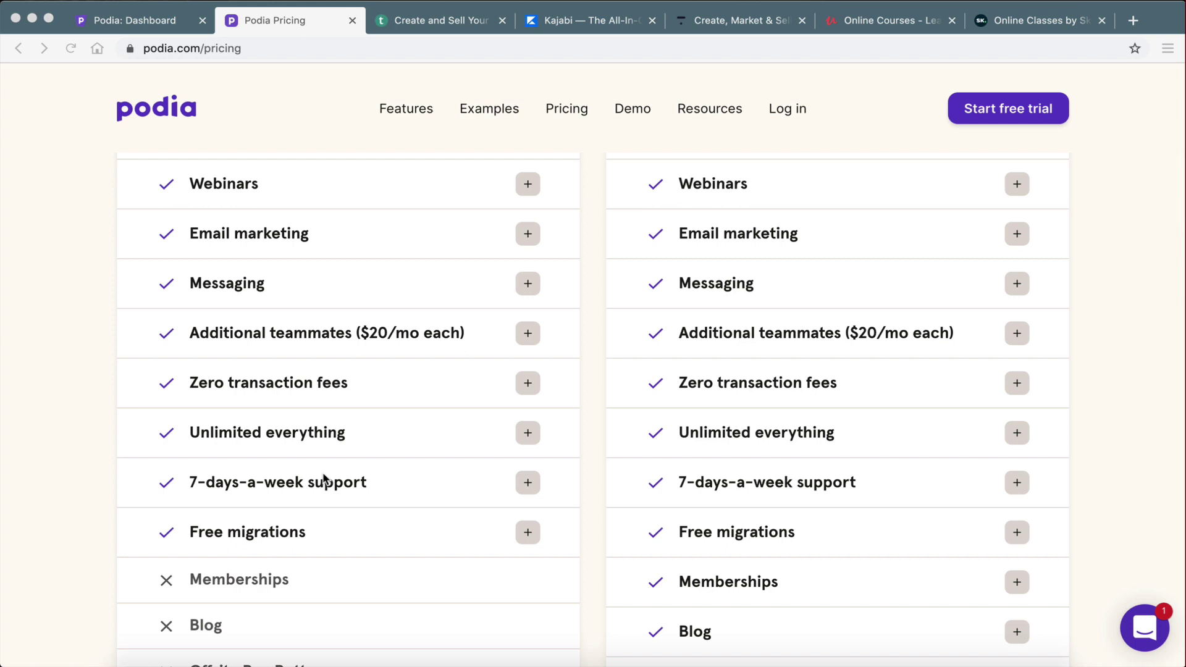
scroll(324, 480, down, 5)
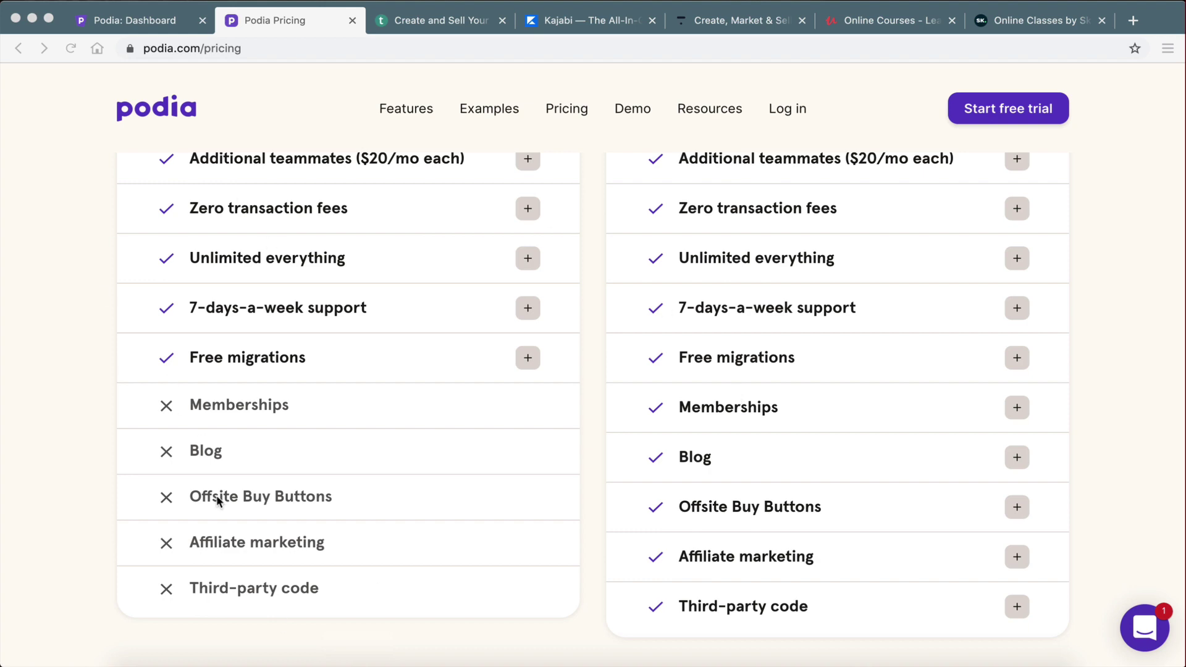
scroll(218, 500, up, 15)
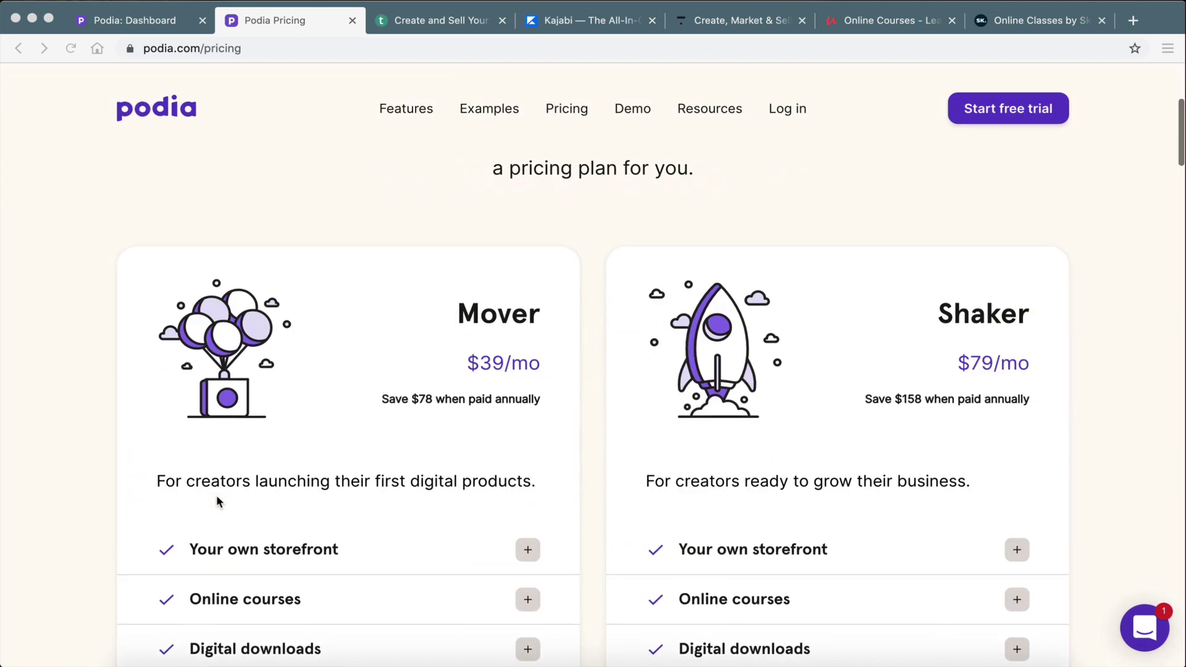
Step: Check which features Podia's Mover plan leaves out compared with the Shaker plan
scroll(216, 495, down, 5)
scroll(216, 495, up, 1)
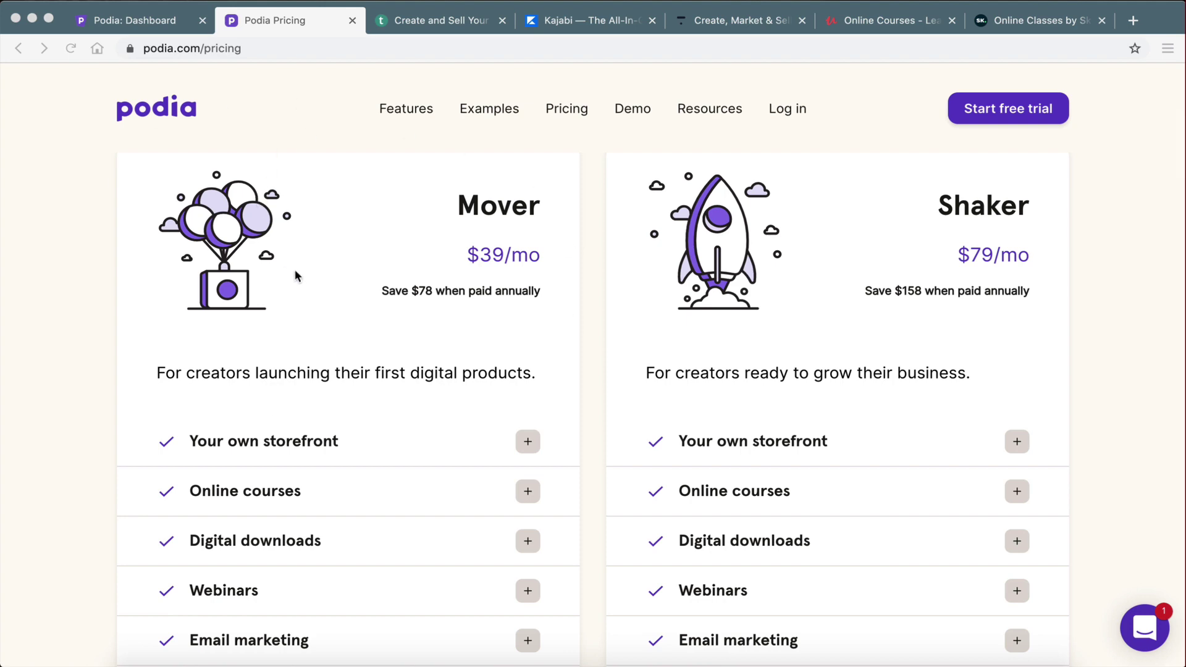
scroll(290, 355, down, 10)
scroll(290, 354, up, 1)
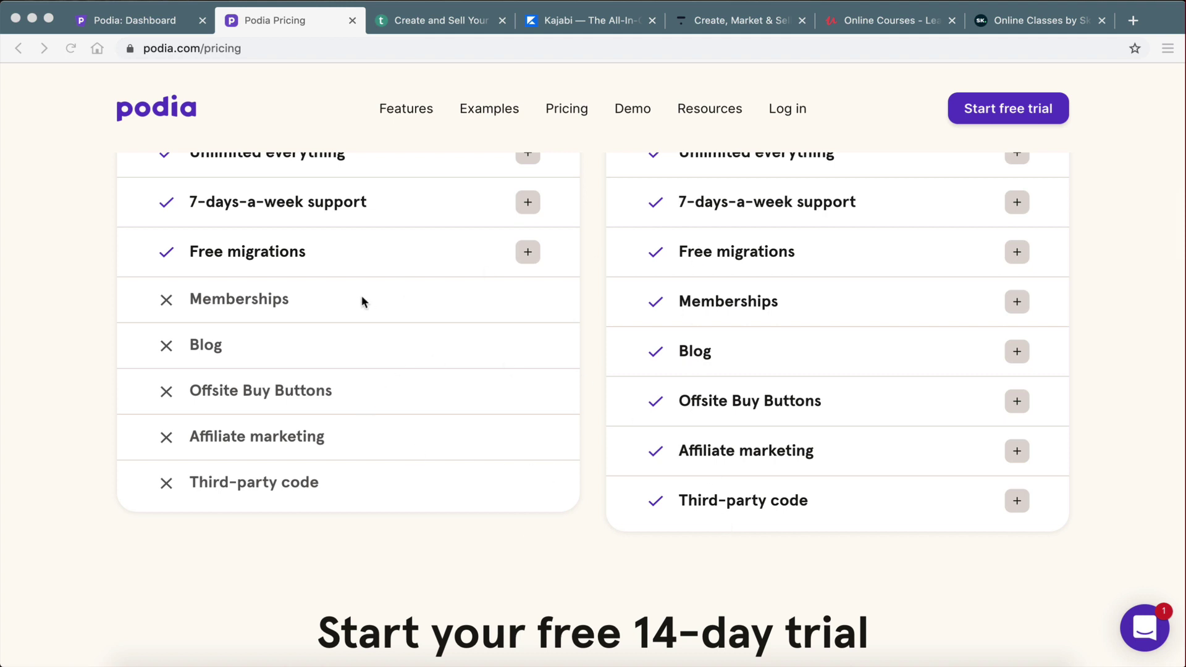
scroll(361, 296, up, 10)
Step: Read the description of the Mover plan's Unlimited everything feature and collapse it again
scroll(362, 295, down, 5)
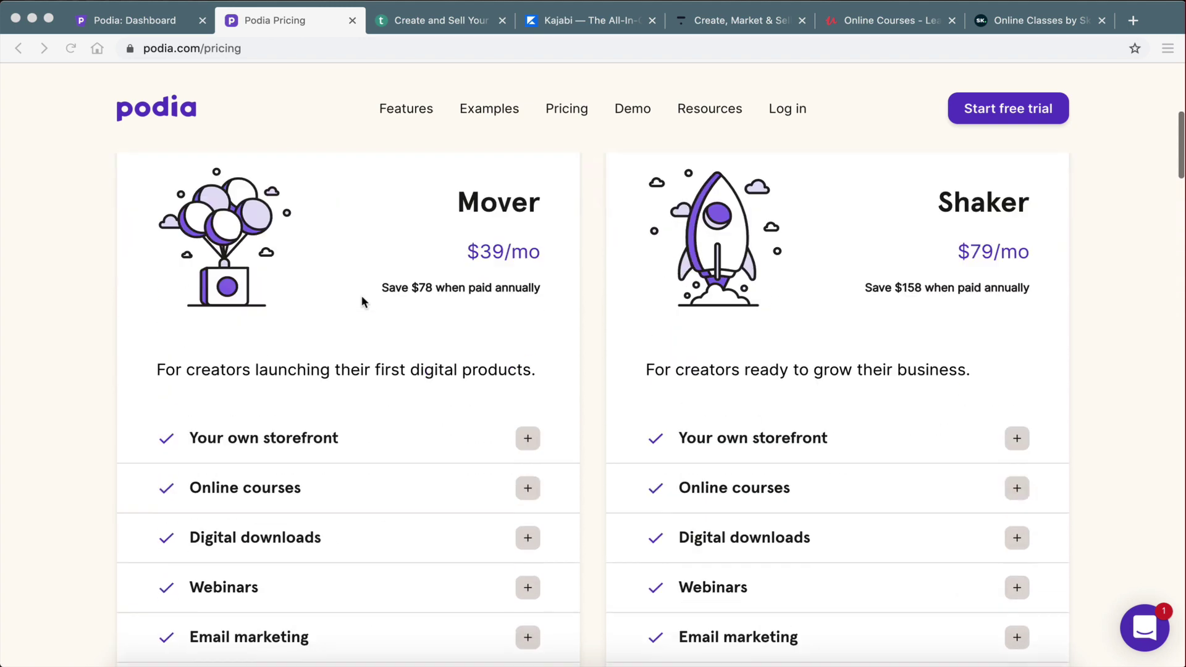
scroll(184, 321, down, 2)
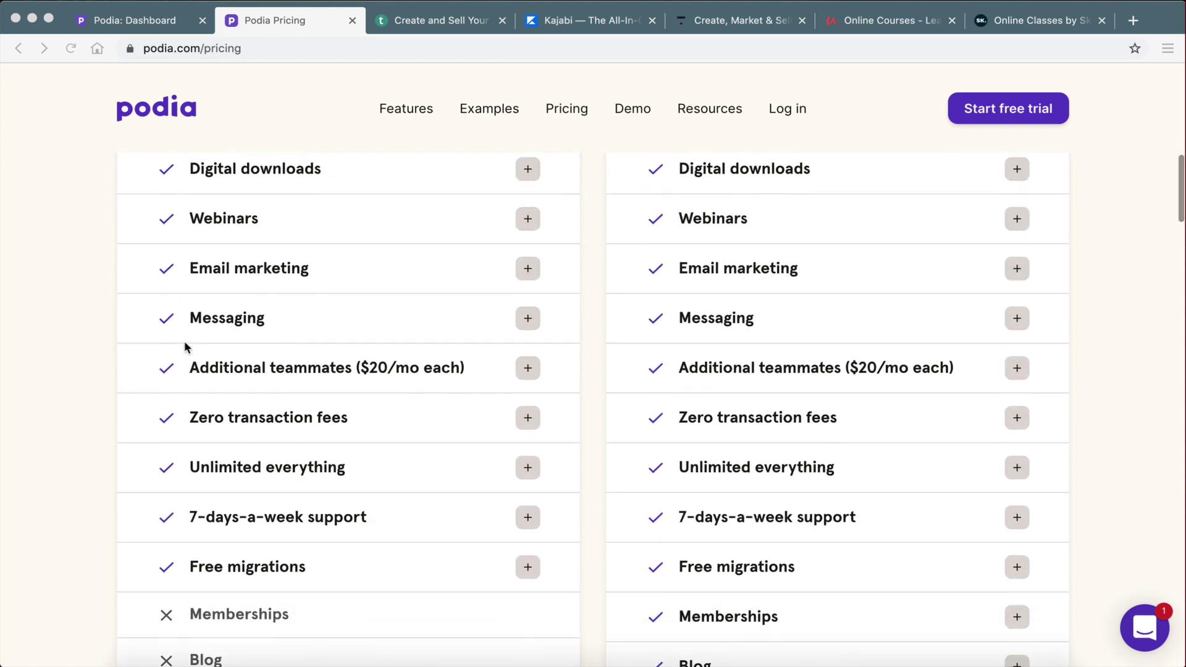
scroll(185, 347, down, 1)
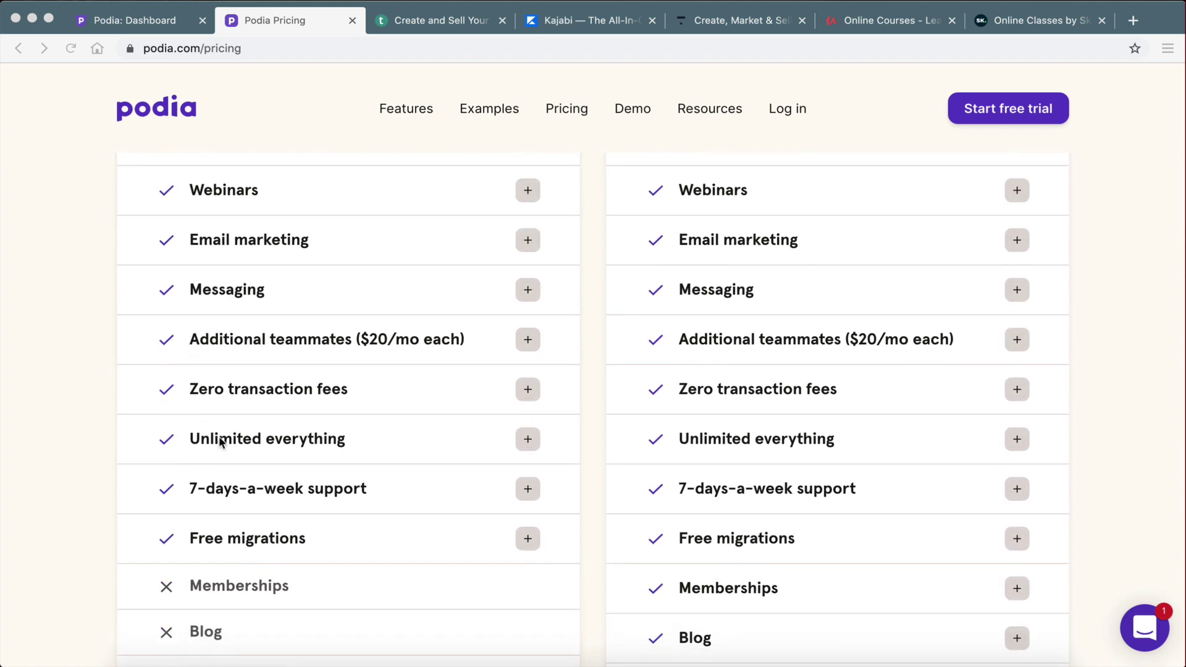
click(523, 449)
scroll(521, 455, down, 1)
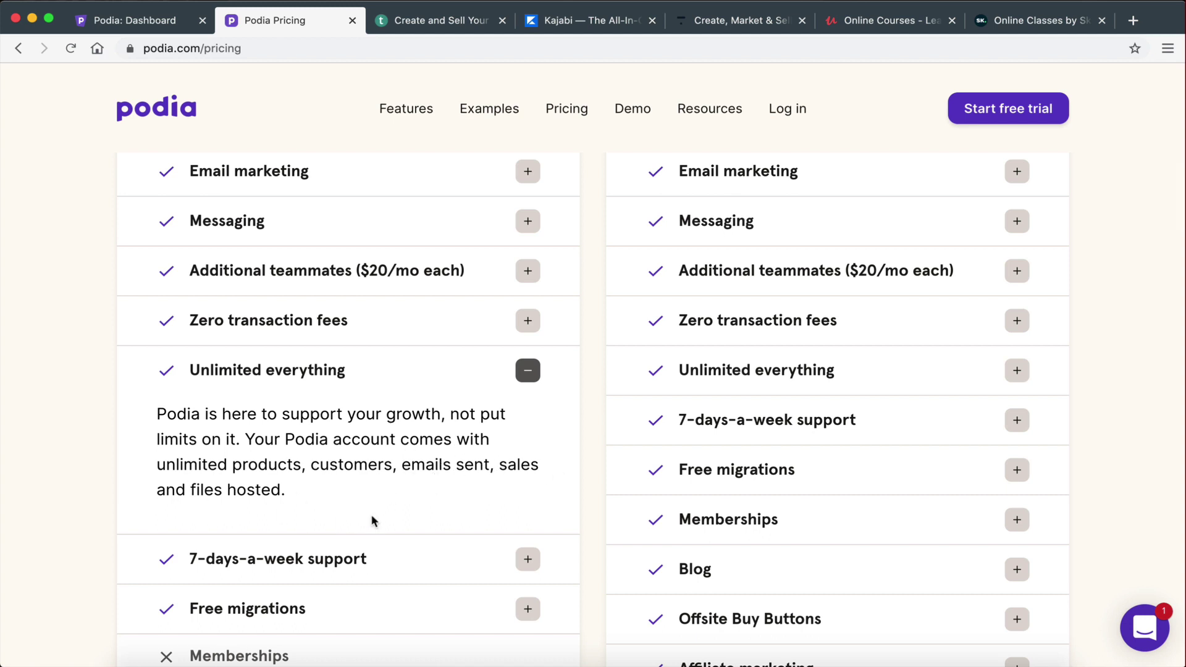
click(525, 377)
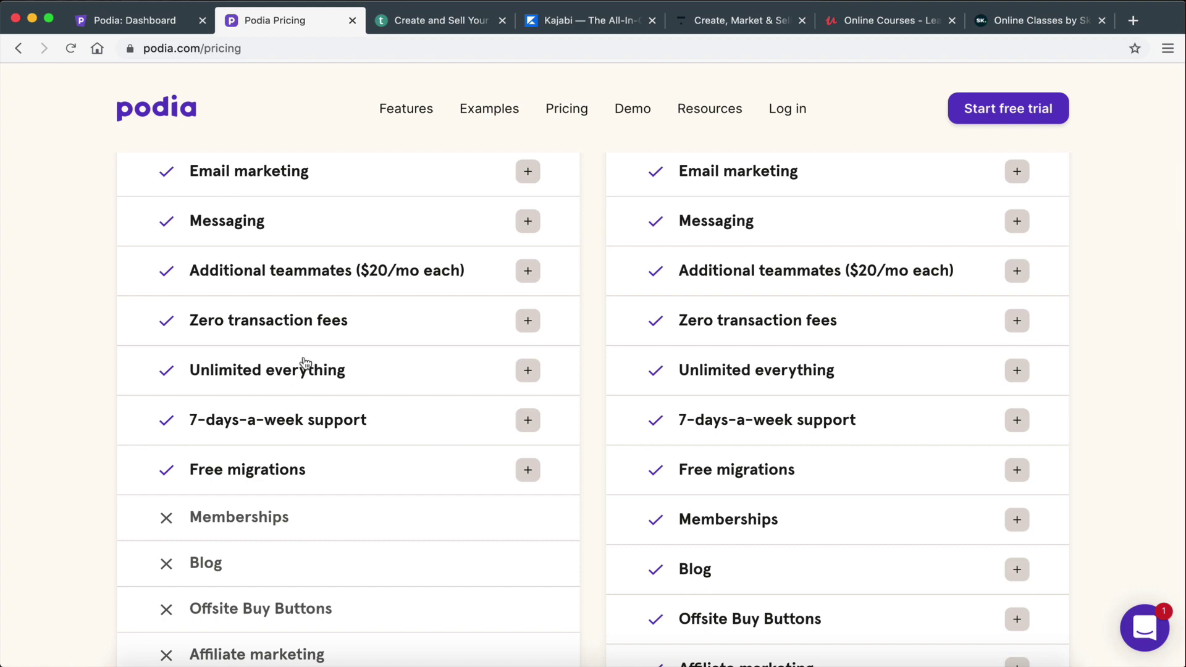
Step: Open Kajabi's pricing page and examine the product allowance and other limits of the Basic plan
click(561, 21)
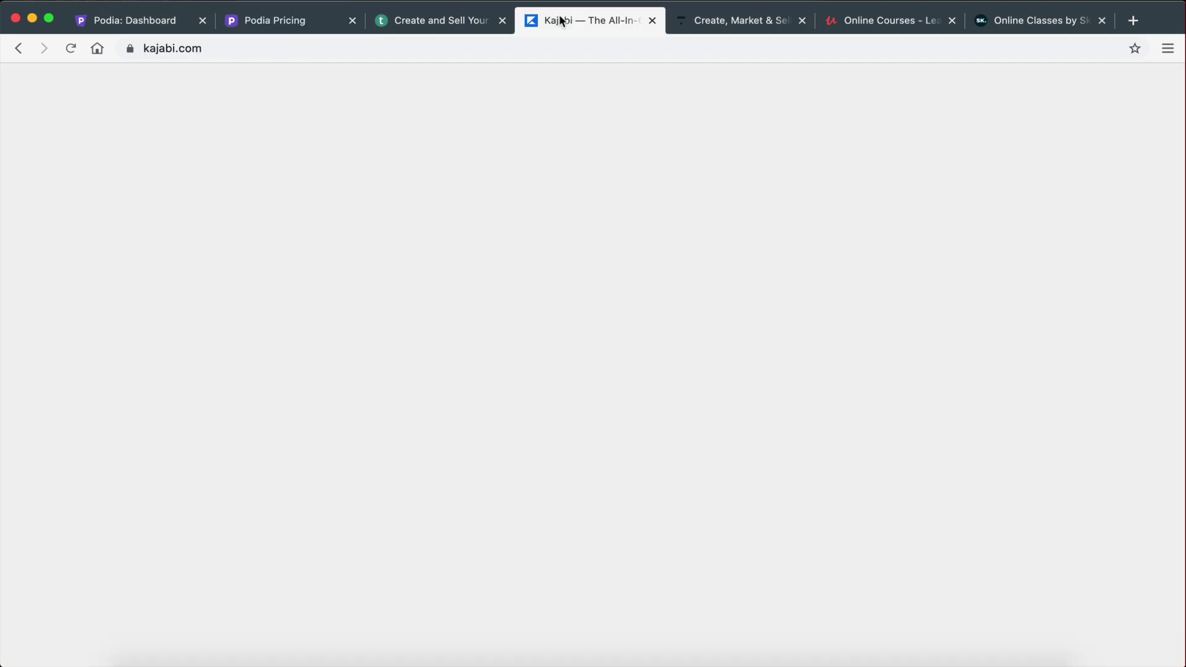
click(863, 103)
scroll(430, 451, down, 6)
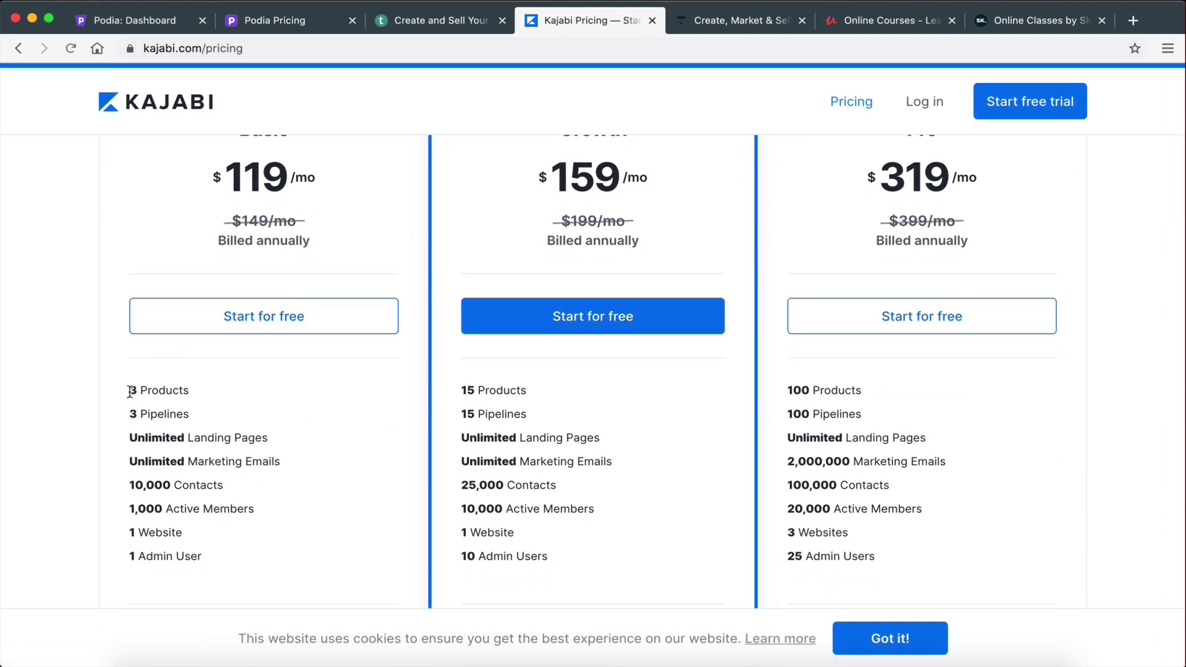
drag(128, 390, 187, 389)
click(188, 391)
scroll(187, 391, up, 2)
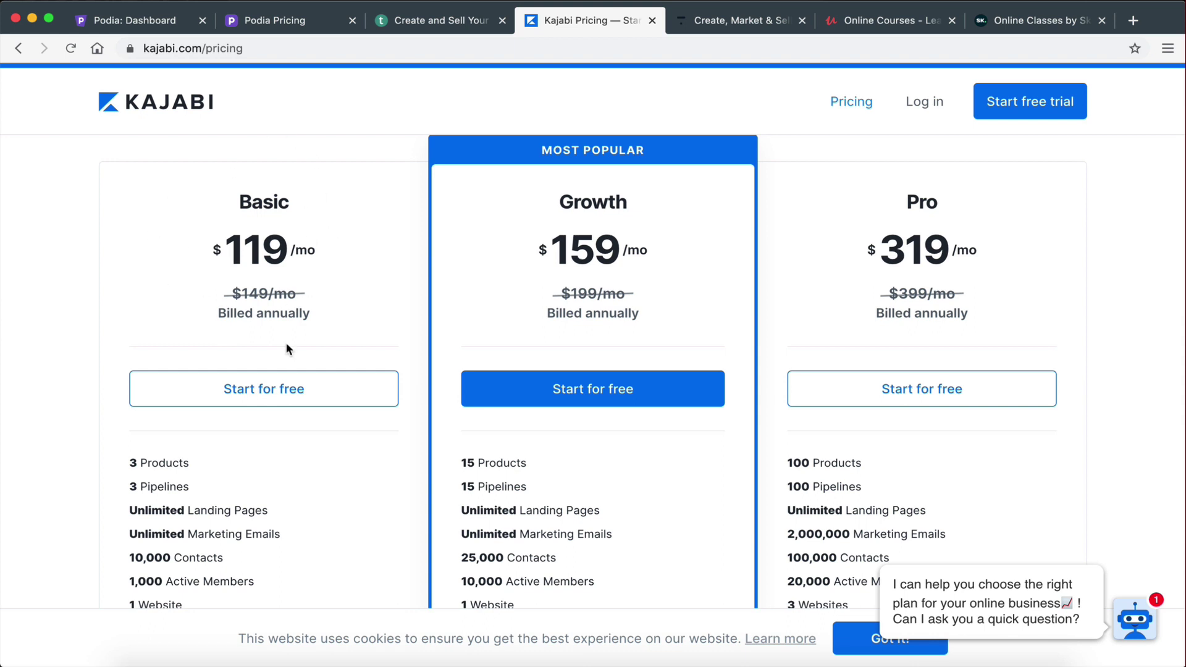
scroll(310, 324, down, 1)
scroll(208, 379, up, 1)
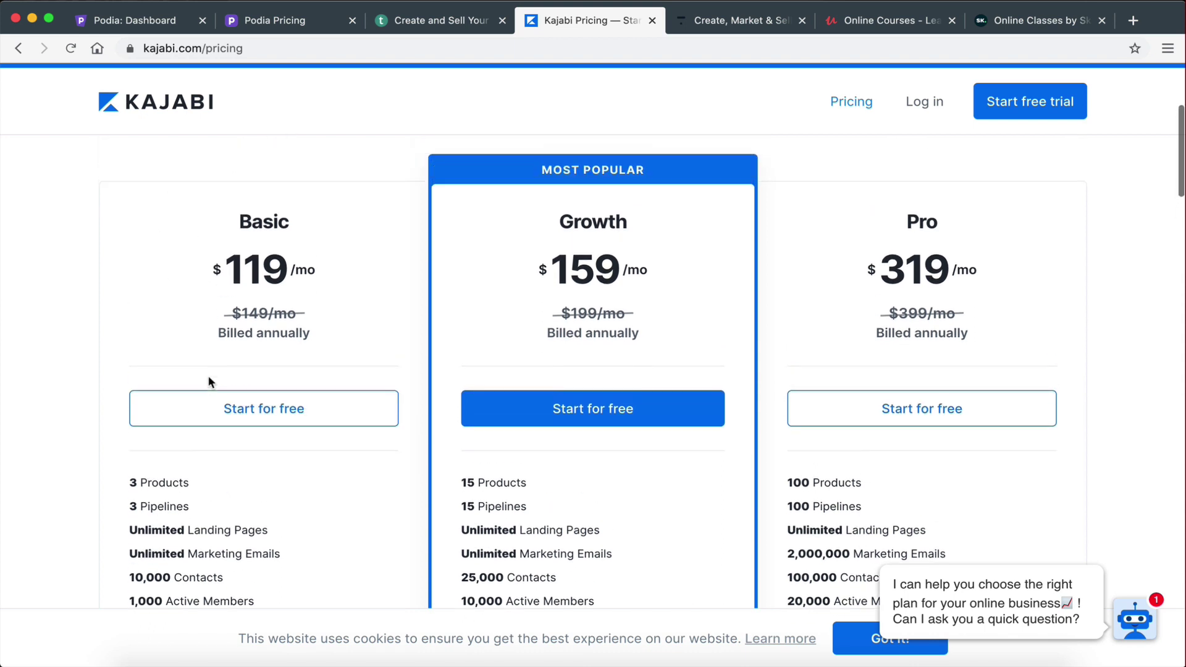
scroll(202, 527, down, 1)
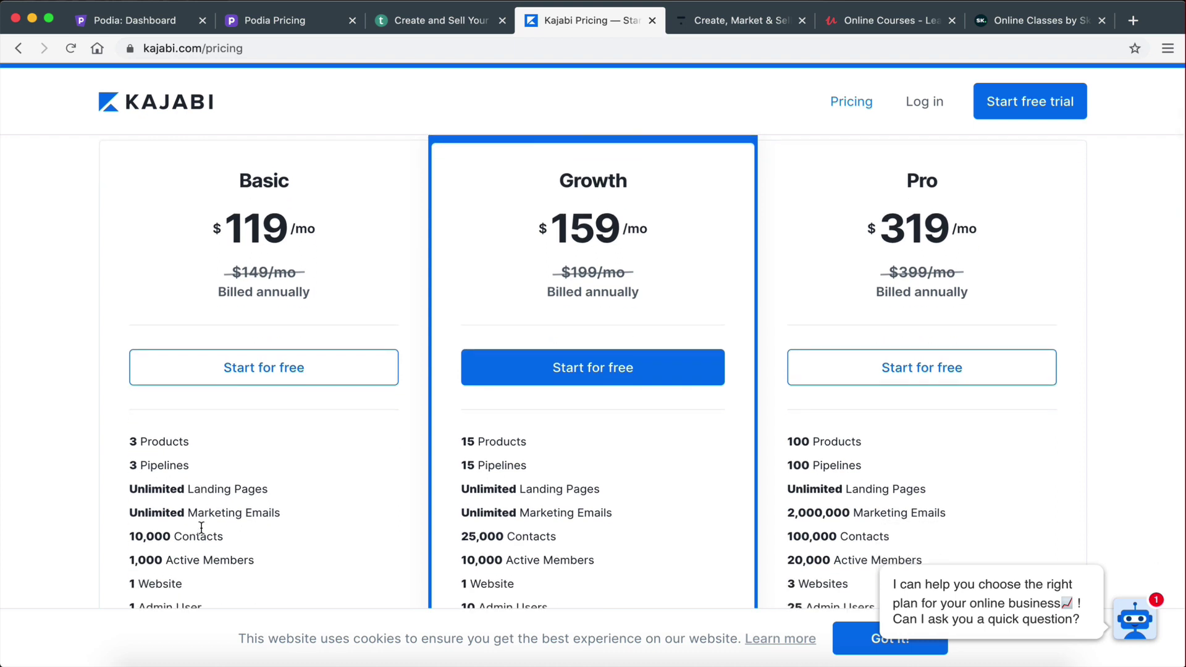
Step: Highlight the Kajabi Basic plan's monthly price and its active members limit while reading them
drag(221, 226, 335, 225)
click(335, 224)
drag(317, 229, 213, 230)
click(213, 230)
scroll(298, 398, down, 2)
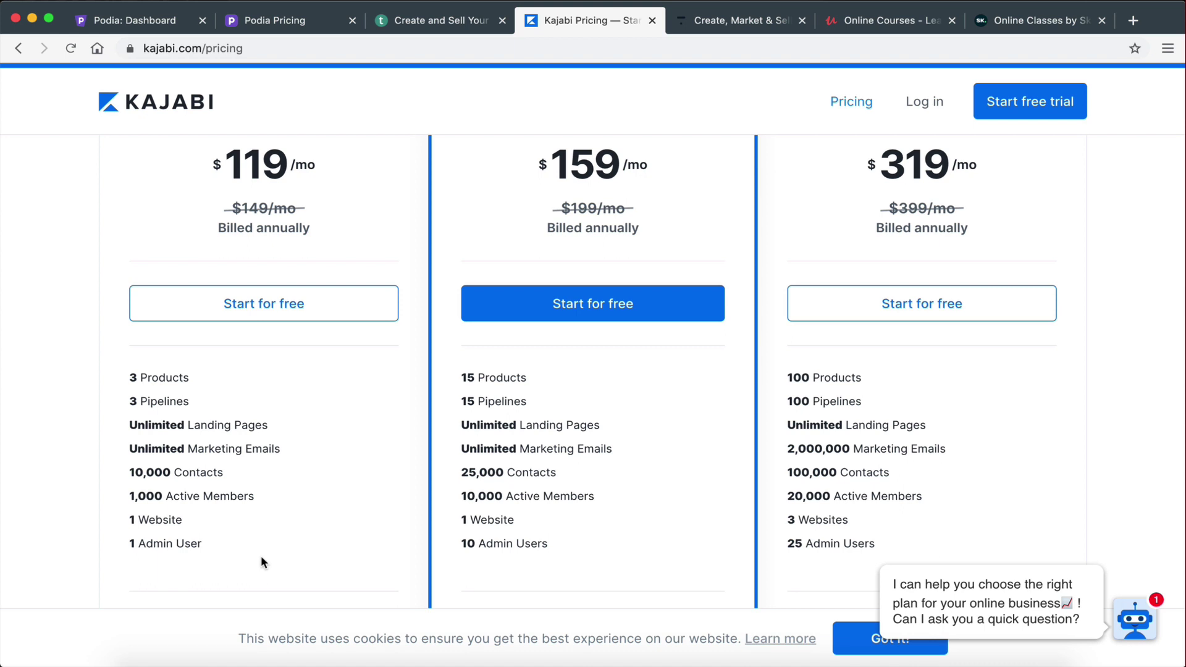
drag(129, 496, 285, 497)
click(285, 498)
Step: Glance back at Podia's plan features and open Teachable's pricing page
key(super+2)
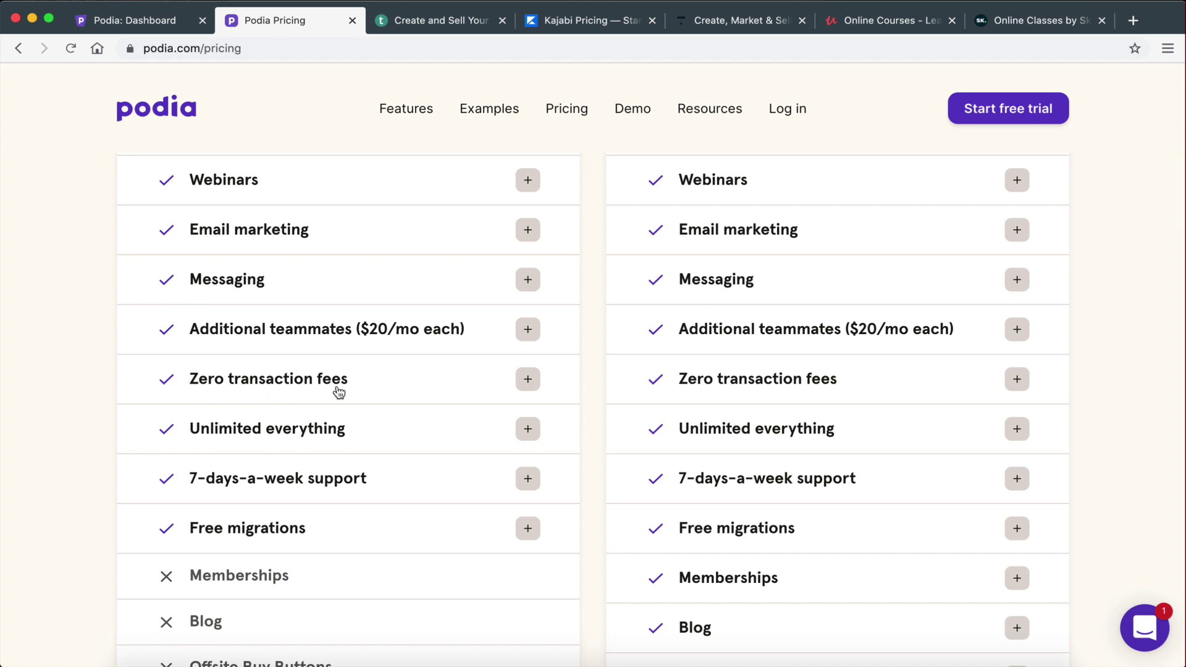
click(427, 22)
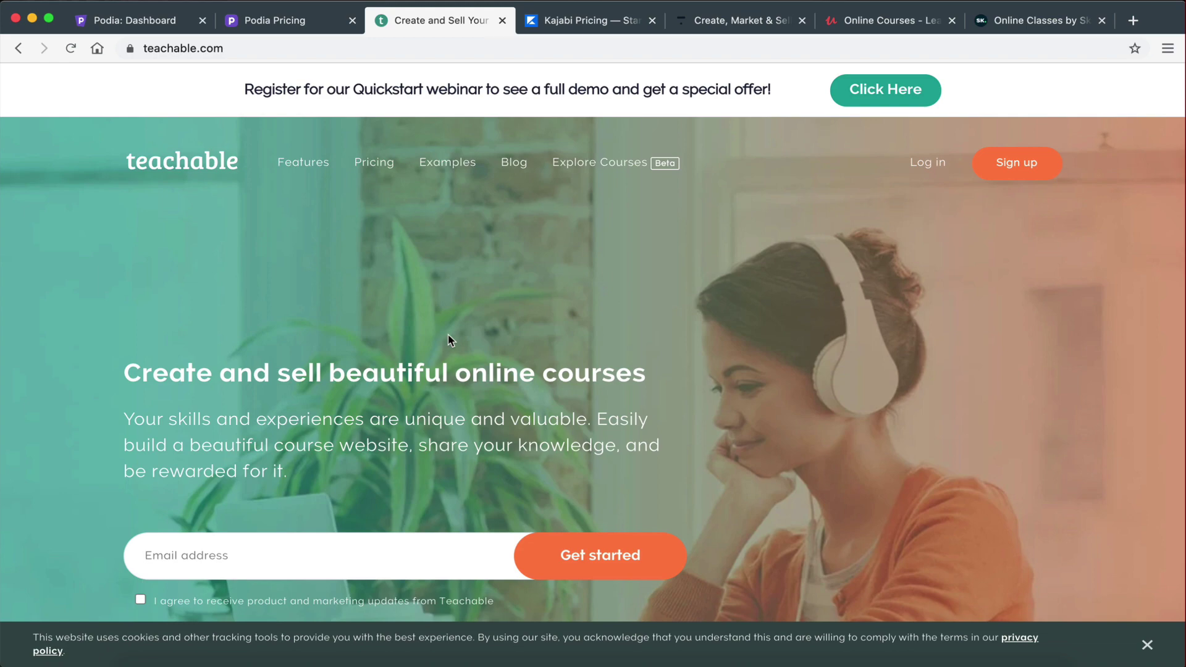
scroll(449, 340, down, 10)
scroll(449, 341, up, 10)
click(370, 132)
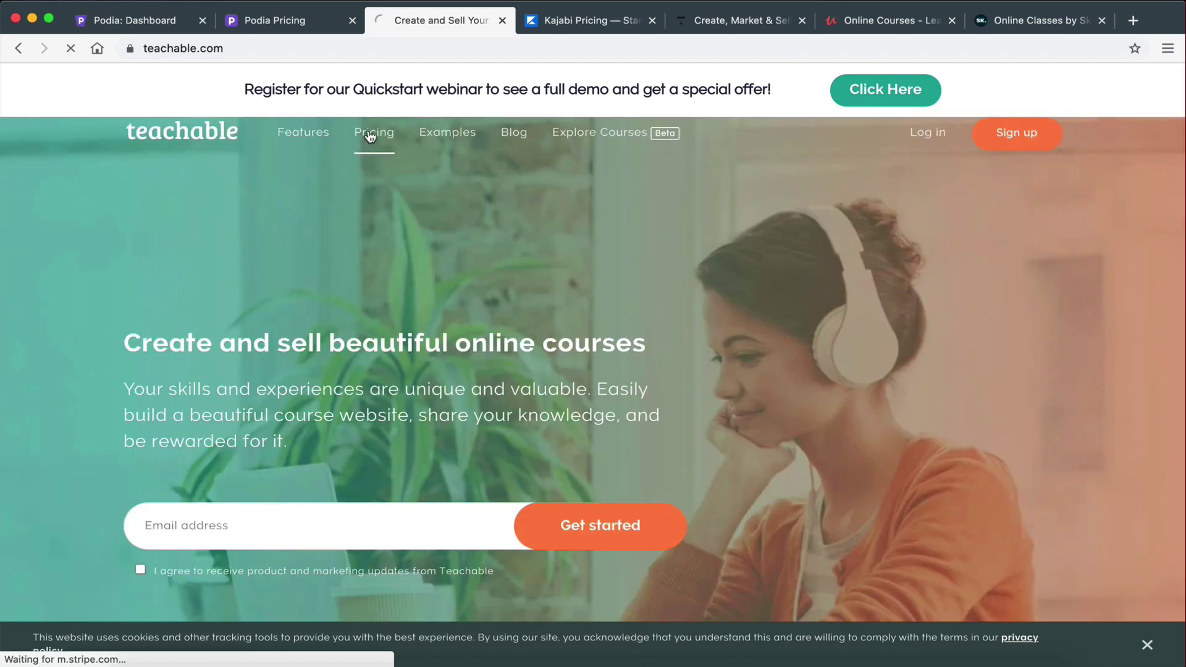
Step: Examine Teachable's Basic plan, highlighting its monthly price and its transaction fees
scroll(334, 370, down, 5)
drag(213, 286, 371, 284)
click(369, 279)
scroll(370, 280, down, 3)
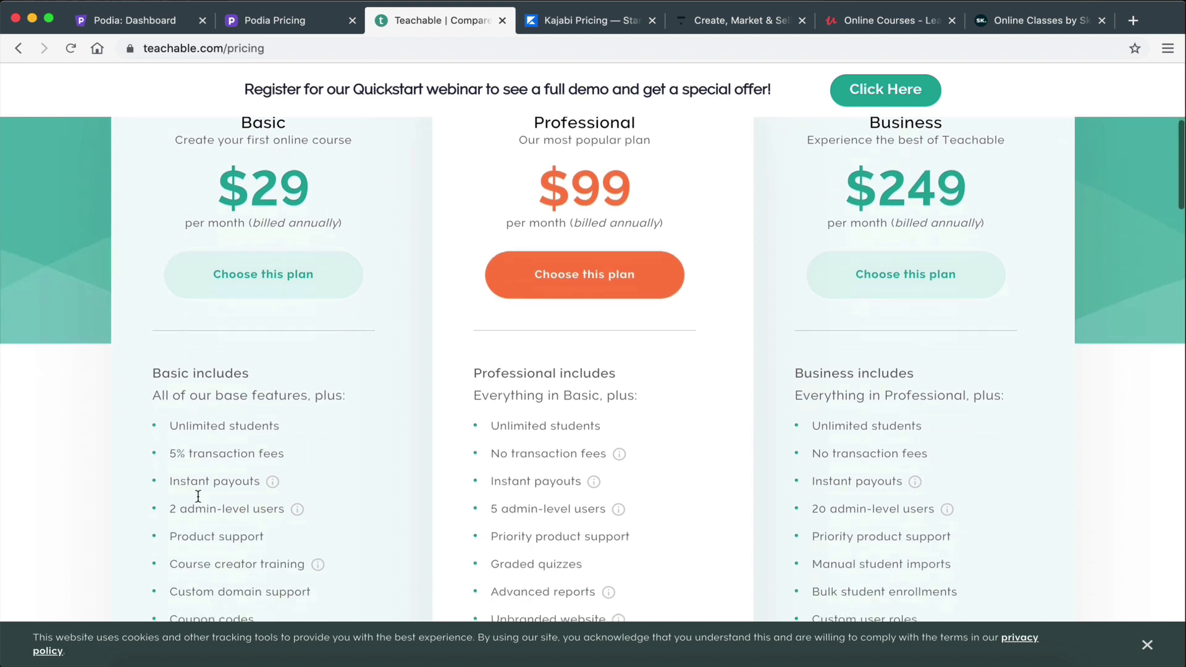
drag(168, 456, 286, 456)
click(285, 456)
drag(216, 171, 320, 169)
click(321, 168)
Step: Return to Podia's pricing page and review the Mover plan's features against the competing platforms
click(289, 25)
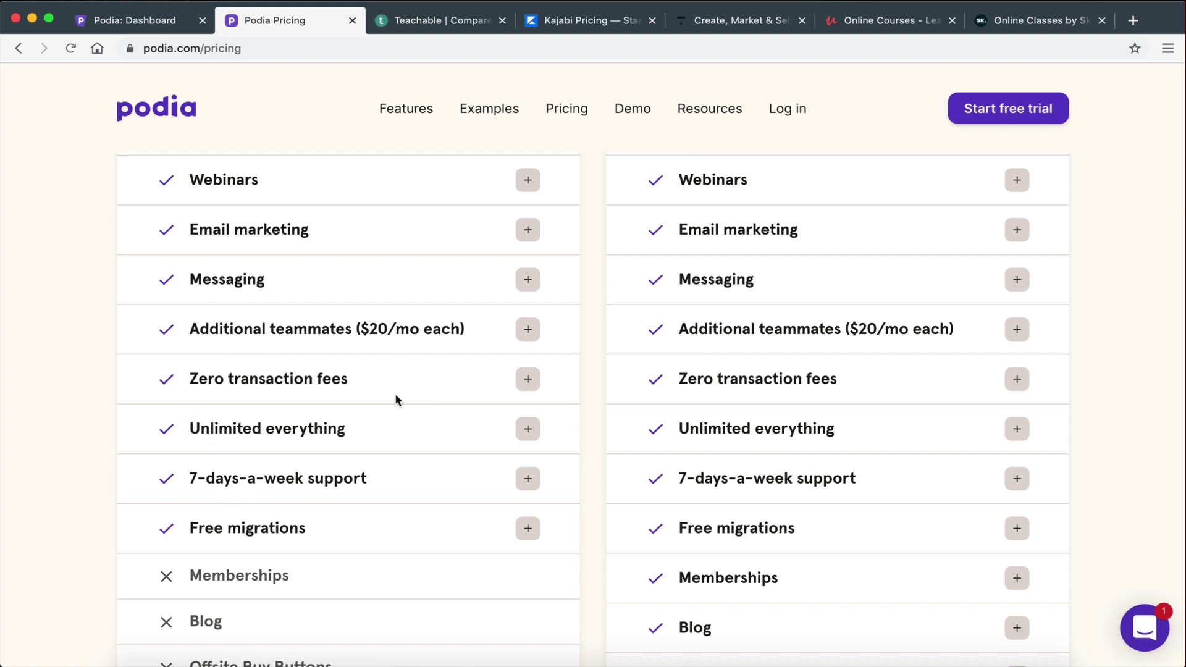
scroll(396, 398, up, 4)
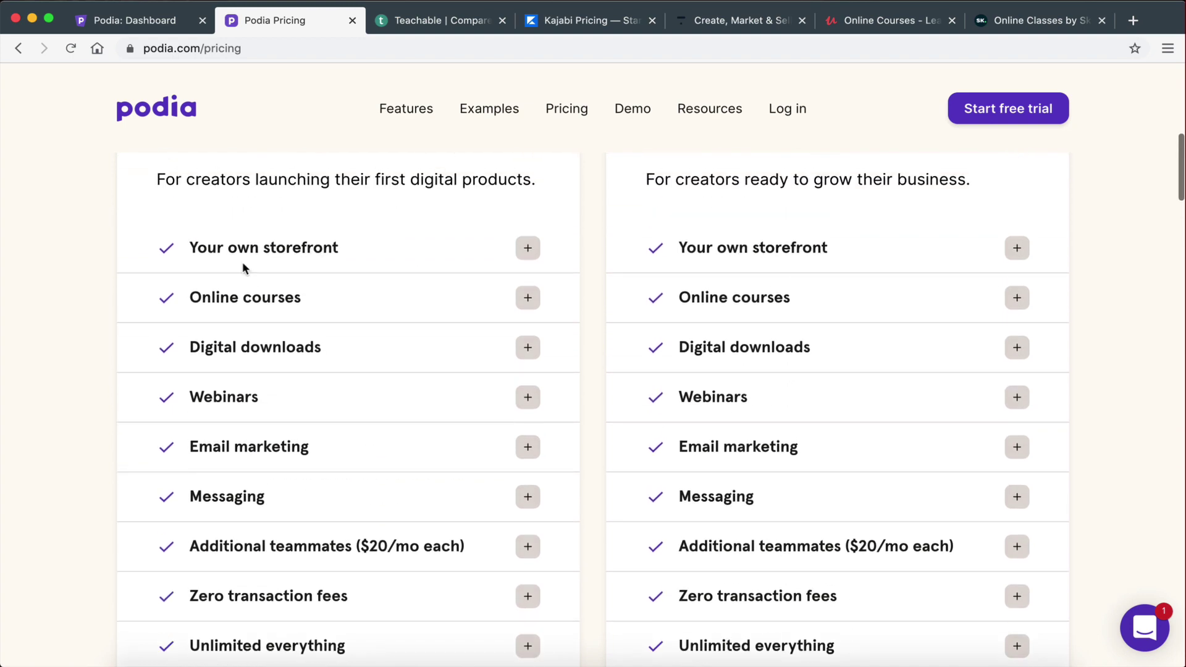
scroll(238, 548, down, 3)
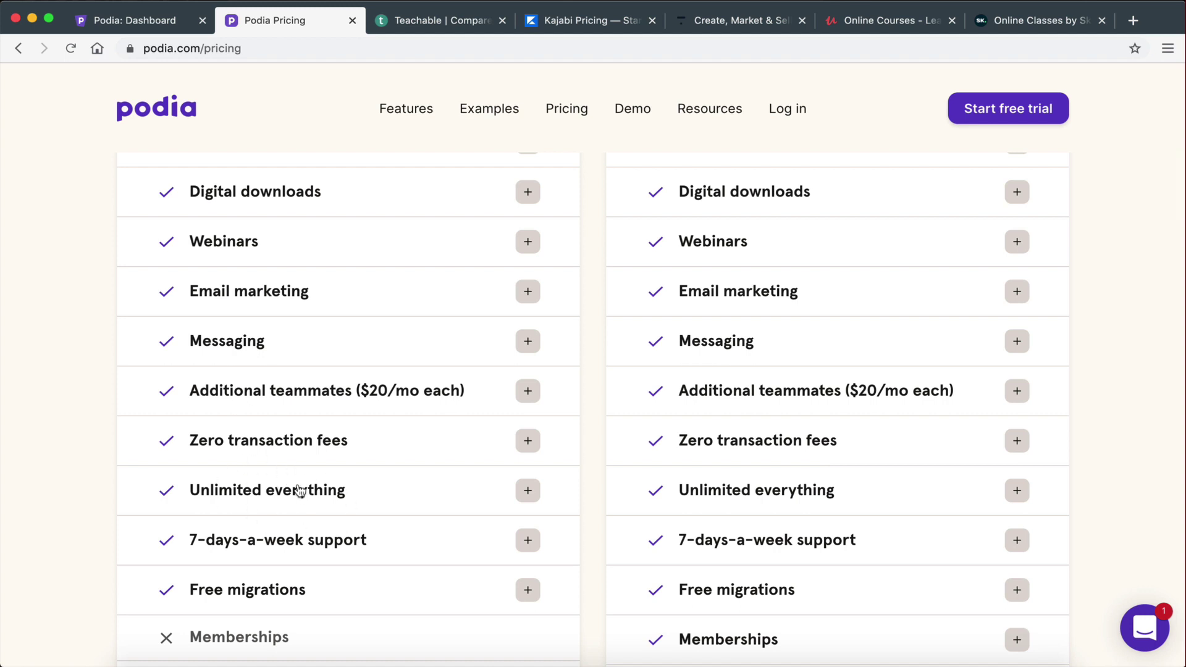
scroll(235, 525, up, 2)
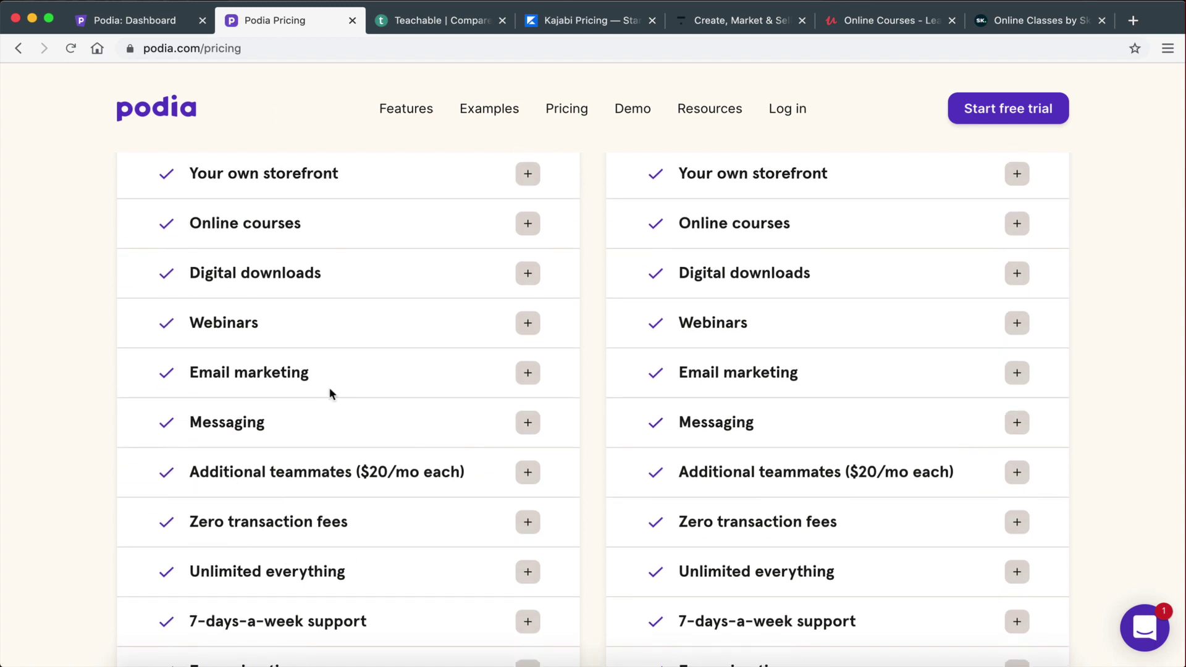
scroll(330, 393, up, 3)
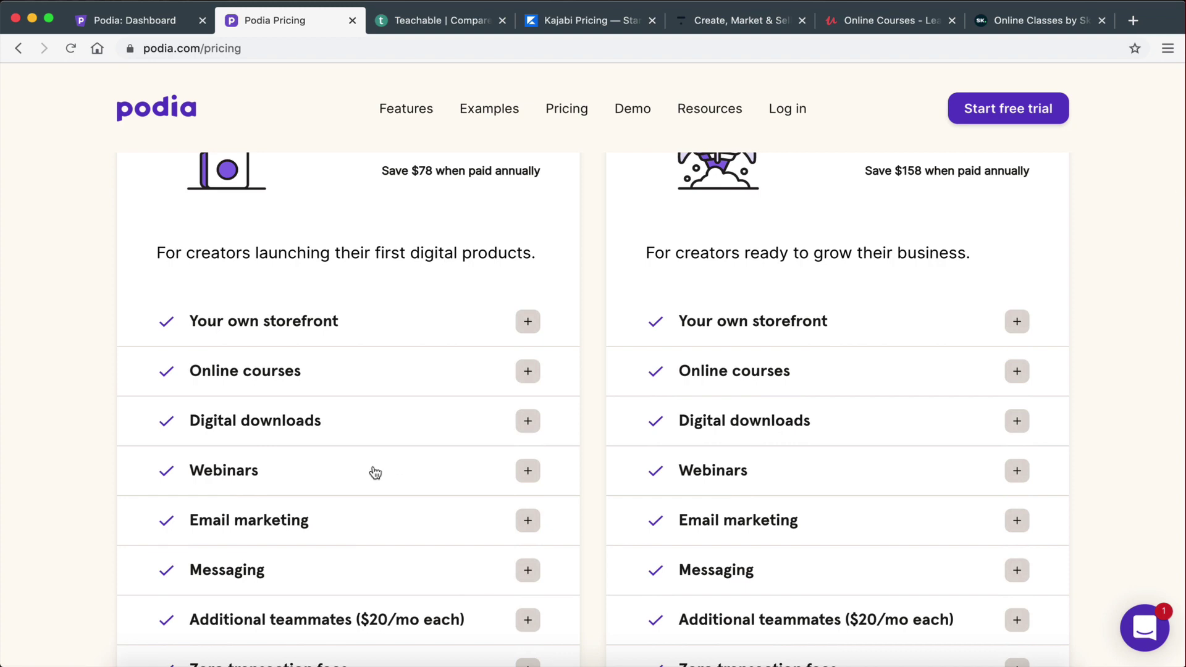
scroll(374, 472, down, 5)
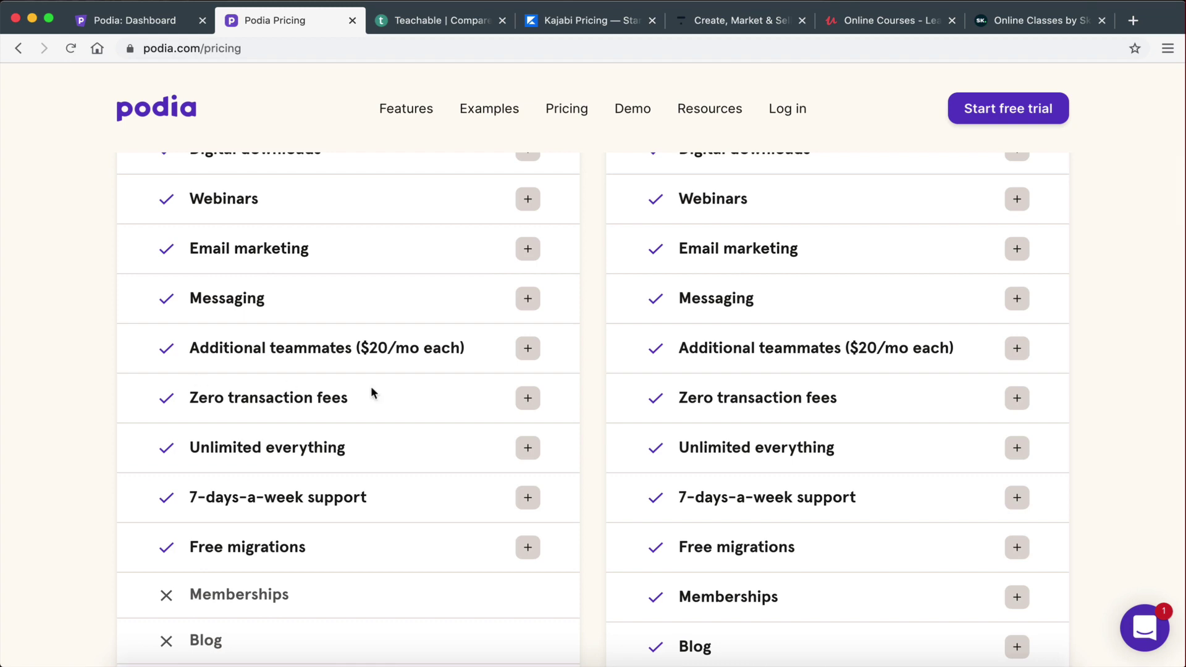
scroll(398, 393, up, 10)
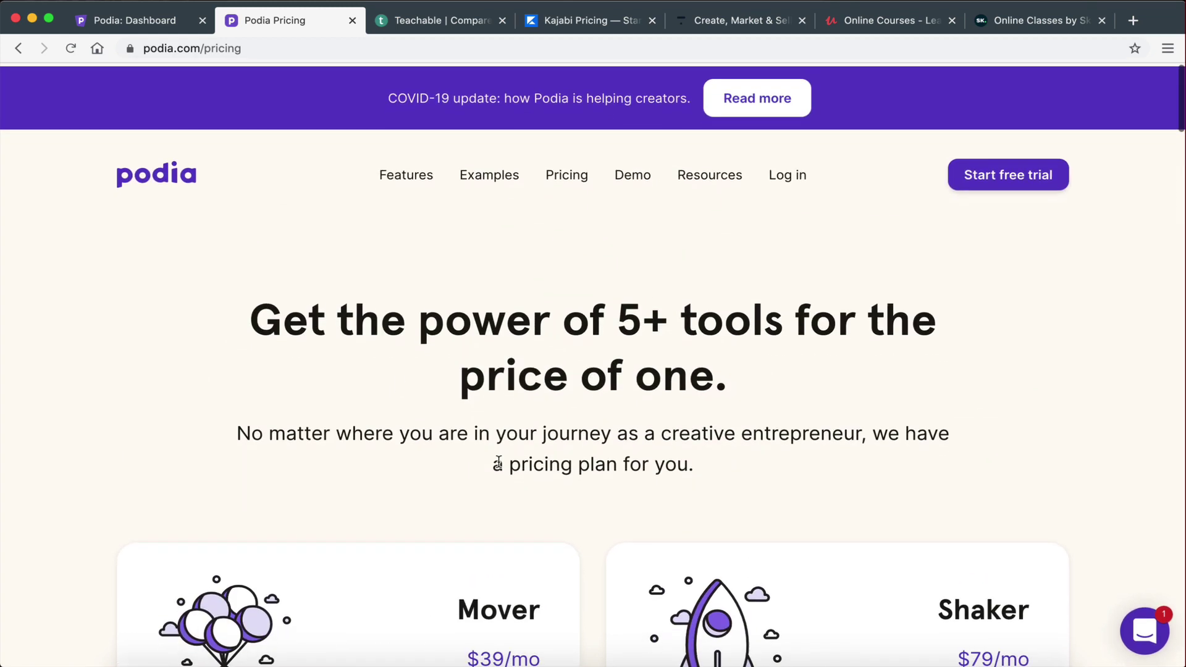
Step: Highlight the monthly price of Podia's Mover plan while reading it
scroll(465, 259, down, 3)
drag(467, 337, 544, 320)
click(543, 320)
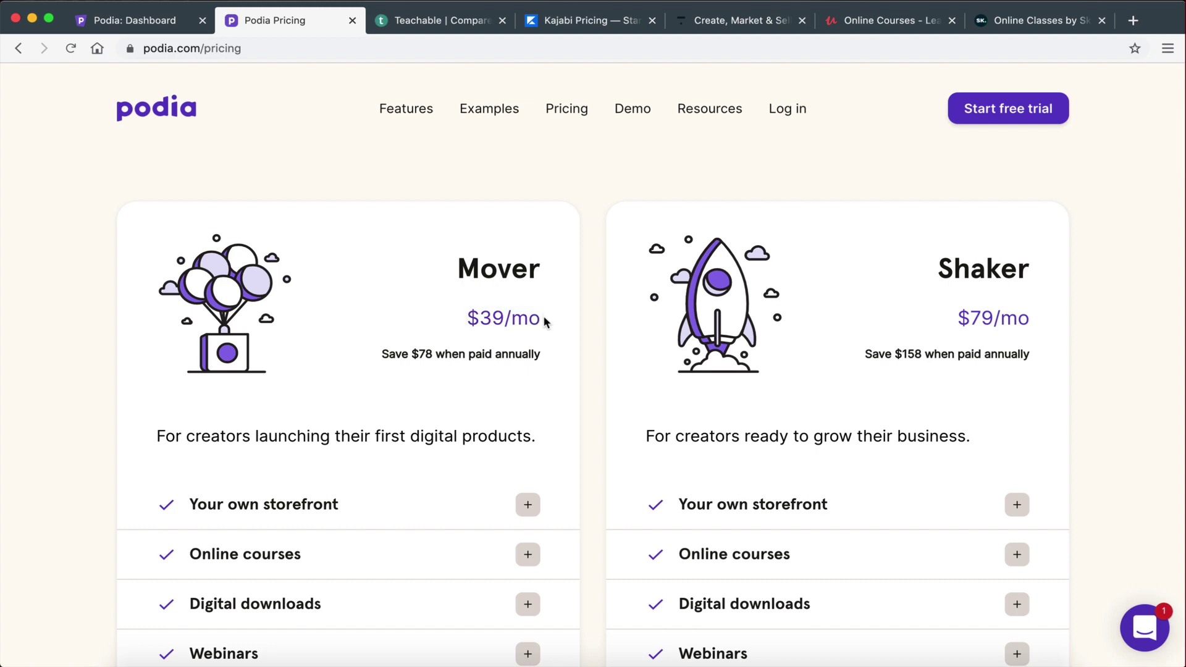
Step: Glance at the Teachable and Kajabi pricing pages and open Thinkific's pricing page
click(418, 20)
click(556, 25)
click(692, 21)
mouse_move(265, 137)
click(403, 134)
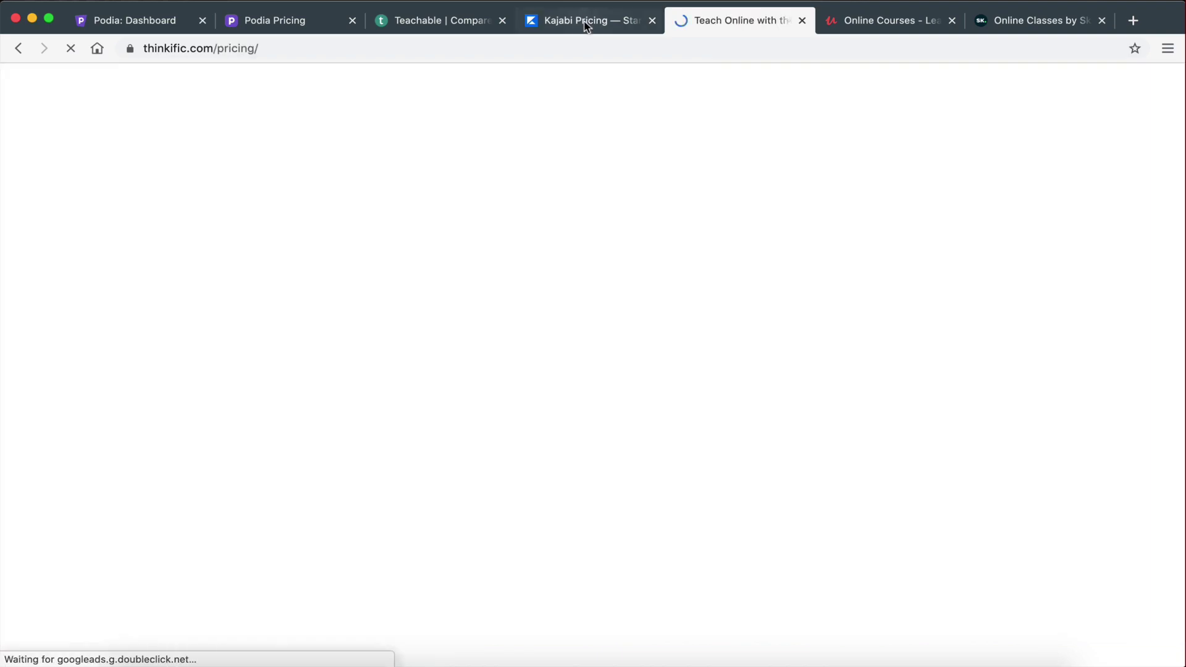
Step: Revisit the Kajabi and Teachable plan prices and return to the start of Podia's pricing page
click(587, 26)
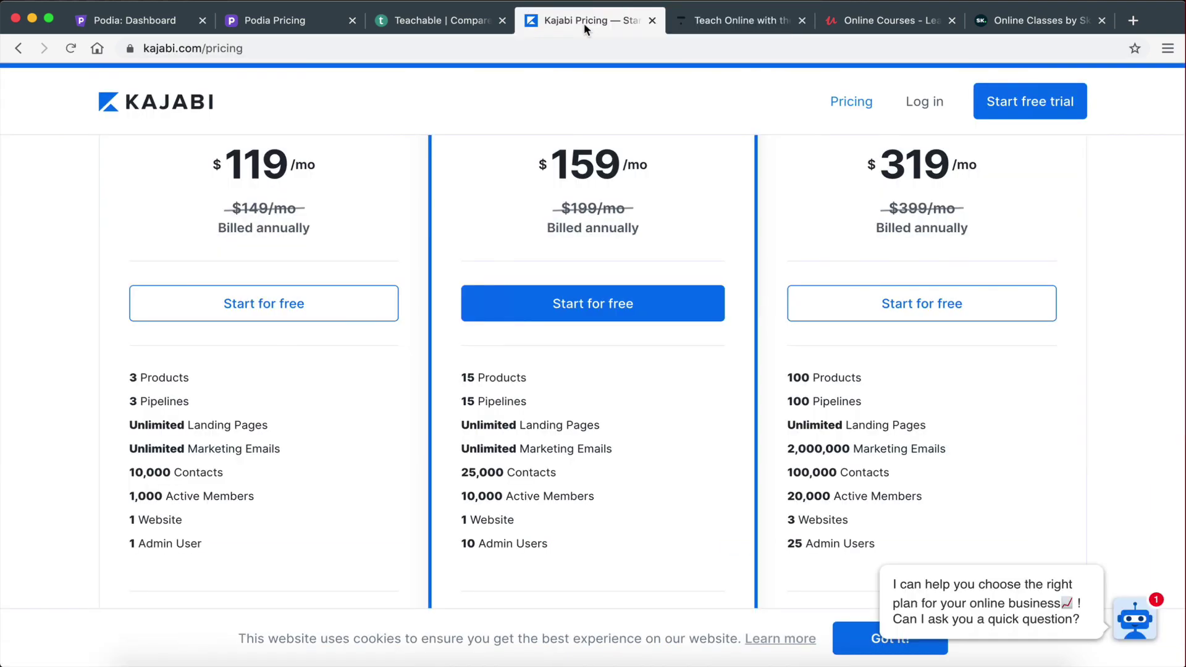
click(478, 28)
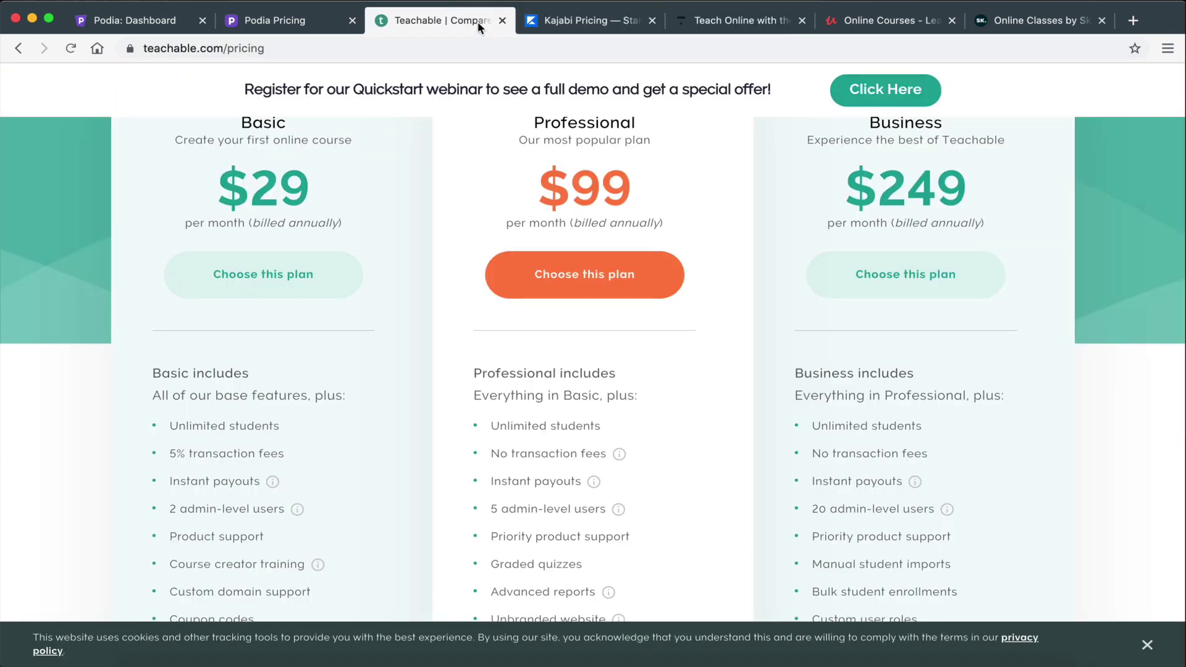
click(302, 28)
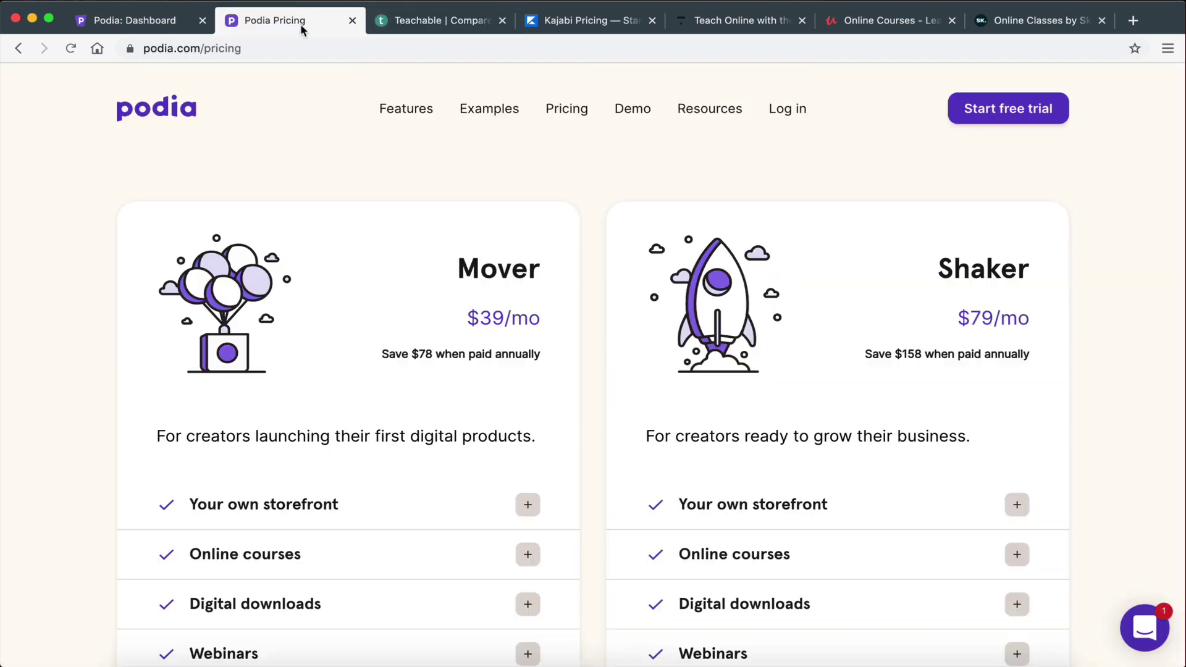
scroll(550, 260, up, 5)
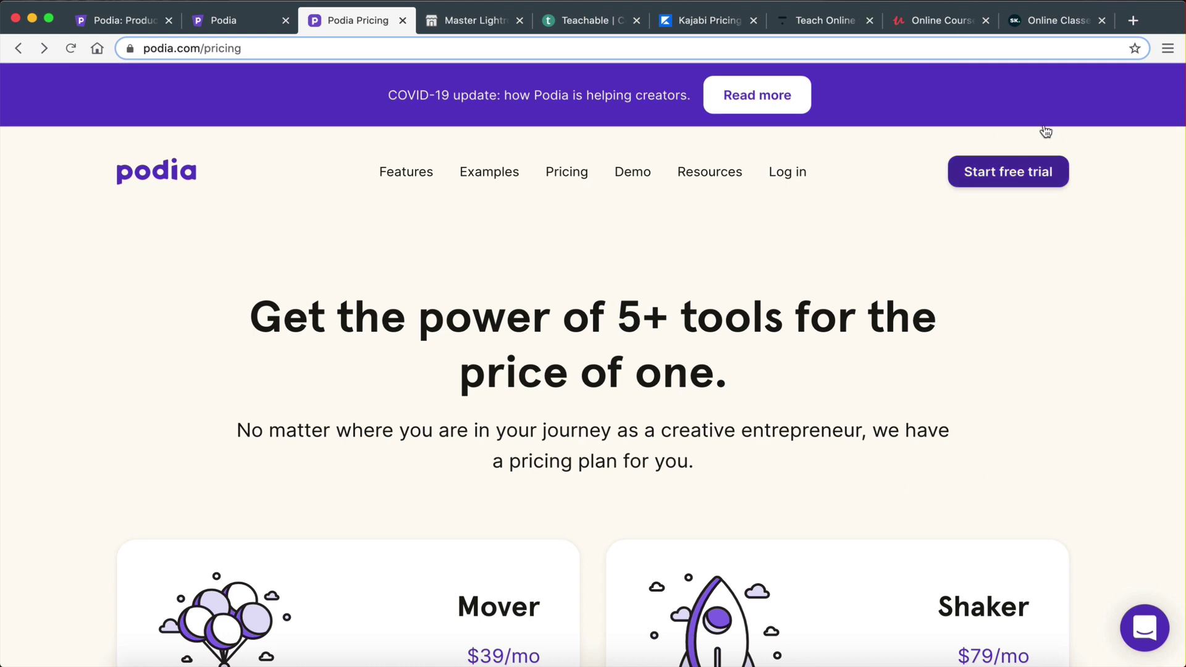
Step: Open Podia's free trial sign-up form and review its required fields
click(983, 174)
scroll(572, 366, down, 3)
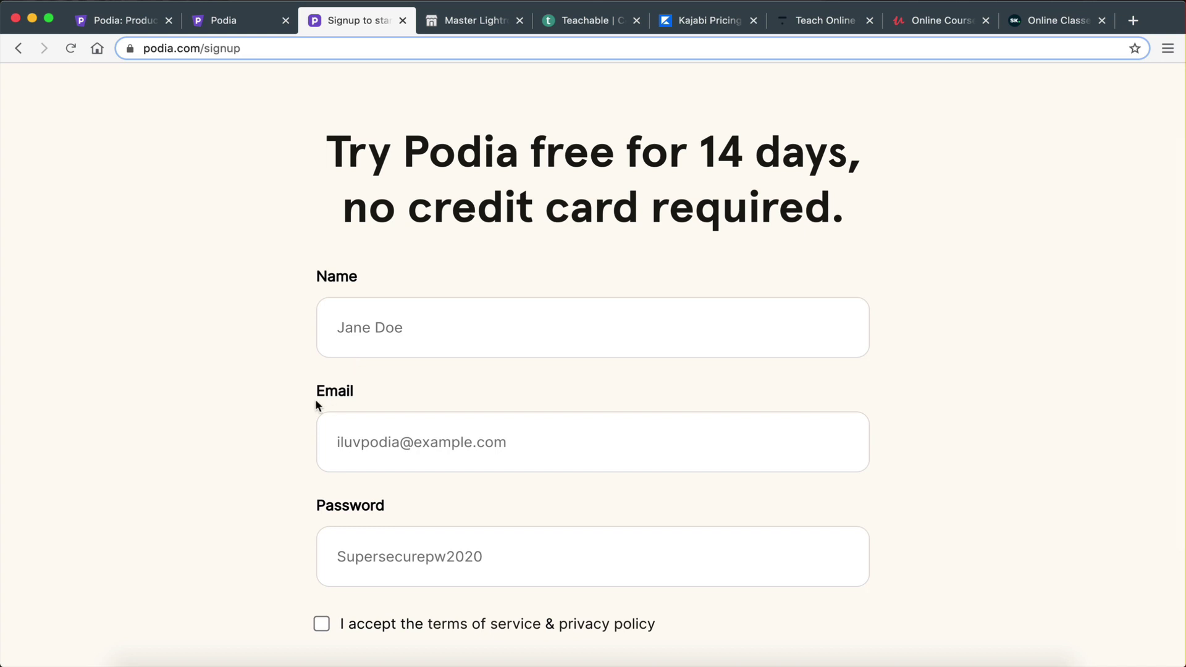
scroll(430, 514, down, 2)
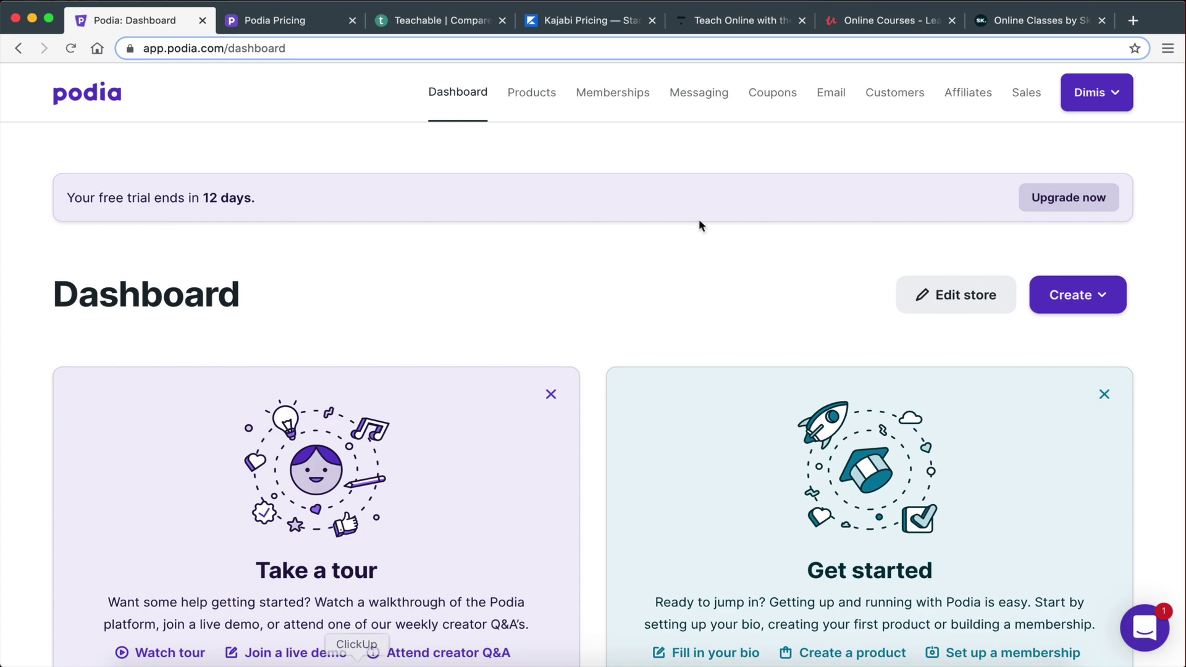
Step: Examine the Podia dashboard's tour and getting-started cards, the overview tiles and the recent activity
scroll(656, 490, down, 8)
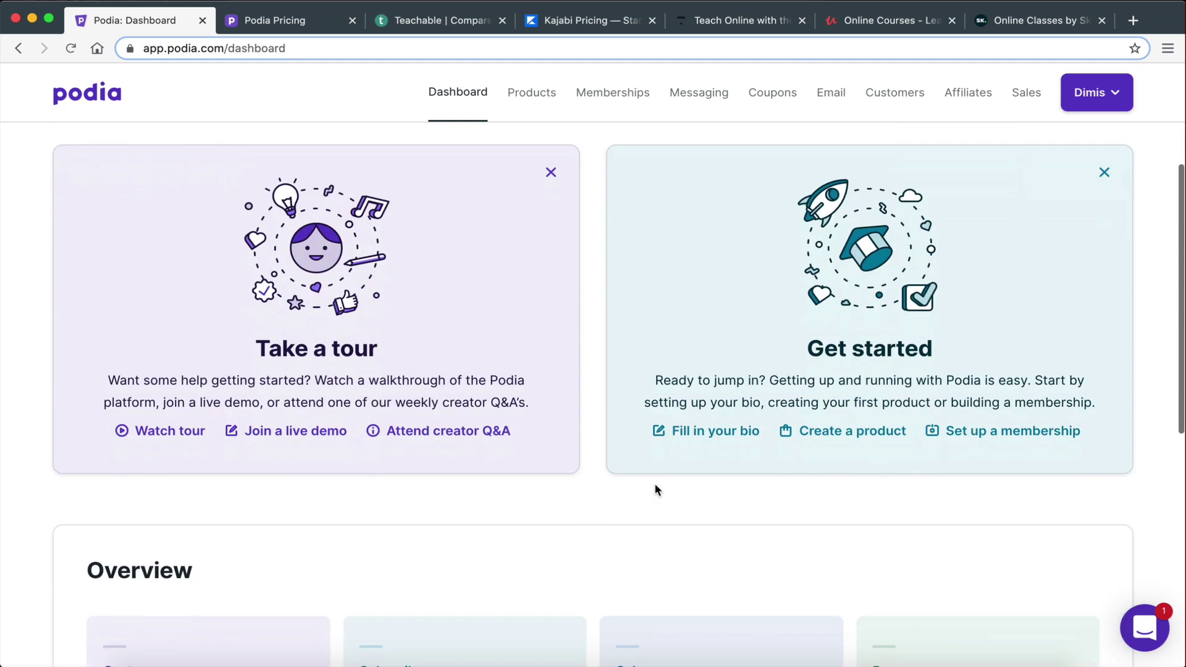
scroll(656, 490, up, 9)
scroll(657, 490, down, 4)
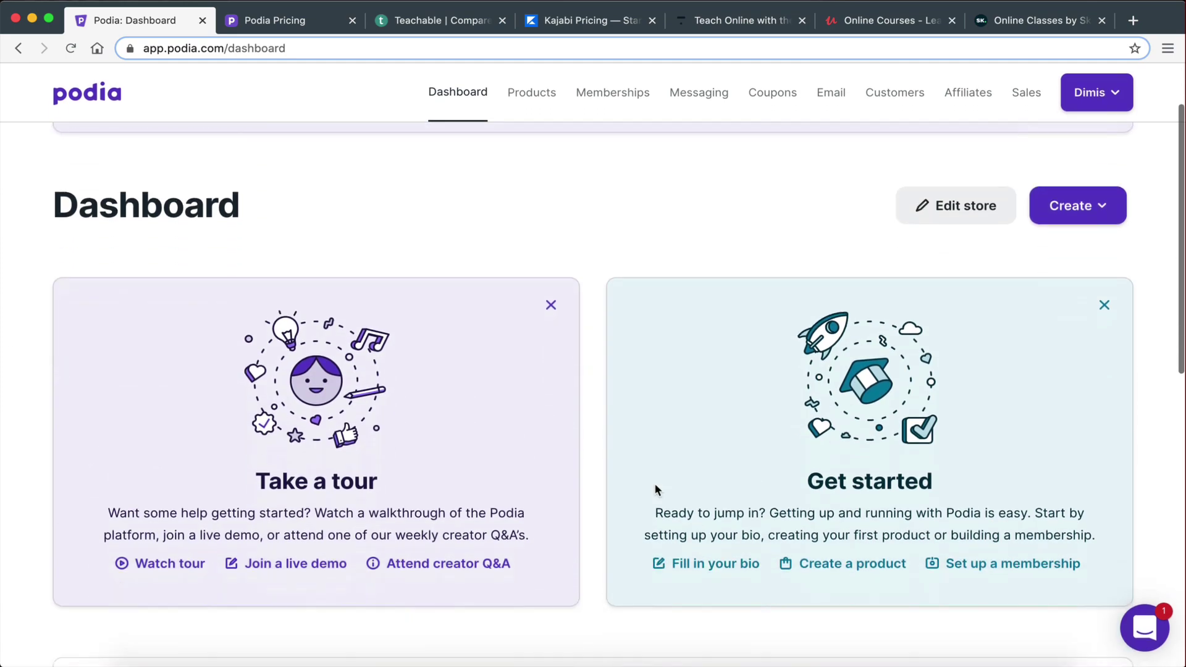
scroll(656, 490, up, 5)
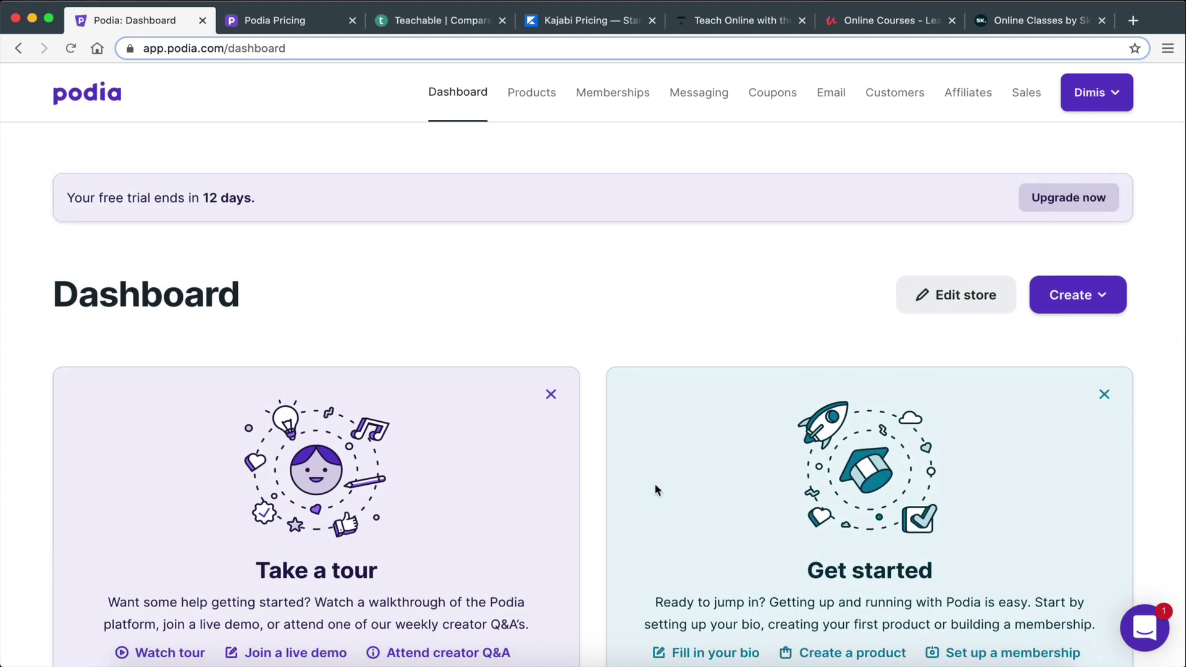
scroll(655, 489, down, 8)
scroll(652, 488, up, 8)
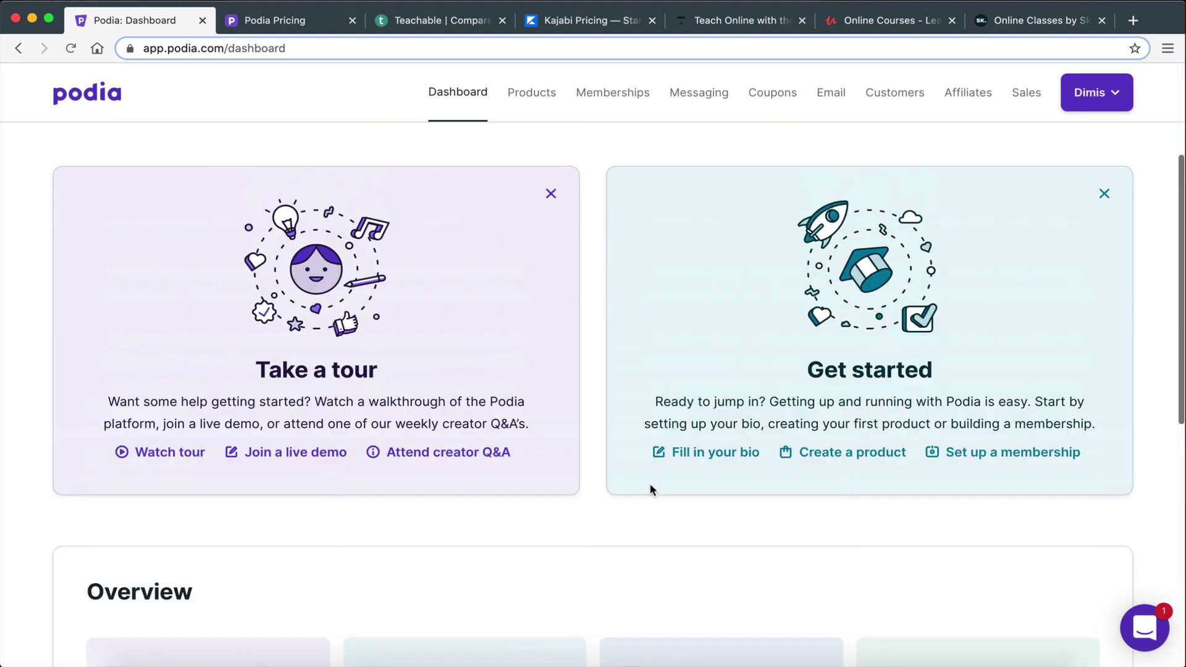
scroll(715, 485, down, 4)
scroll(716, 483, up, 3)
scroll(230, 323, down, 4)
scroll(183, 143, up, 4)
scroll(215, 131, down, 5)
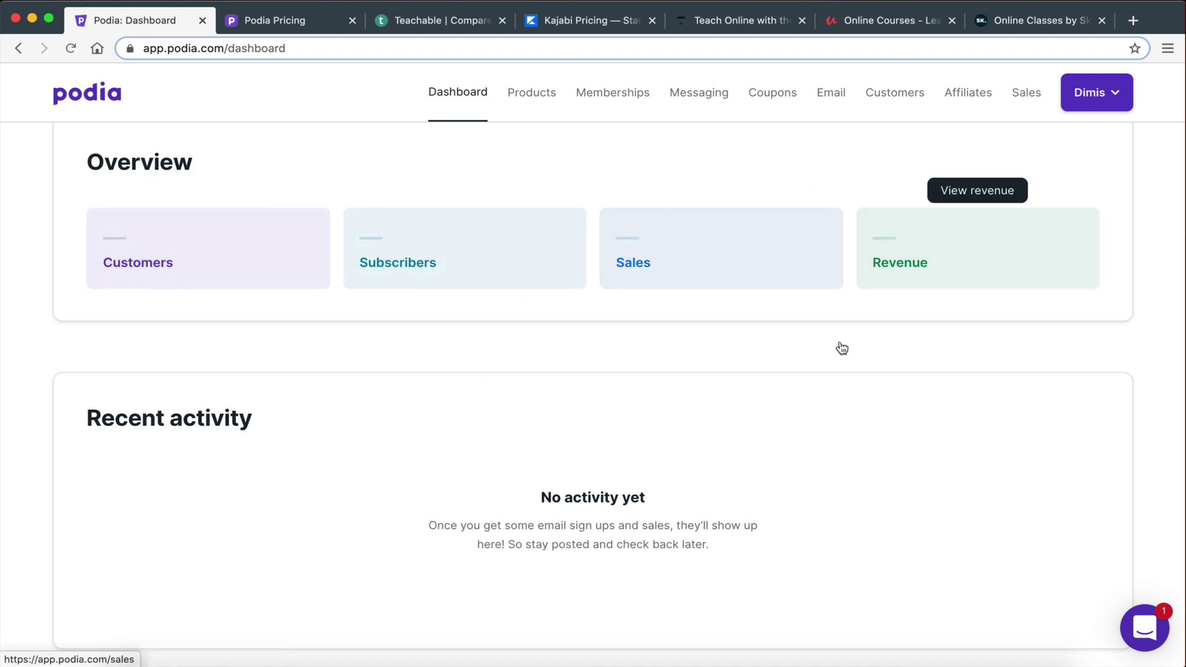
scroll(829, 365, down, 3)
scroll(828, 364, up, 10)
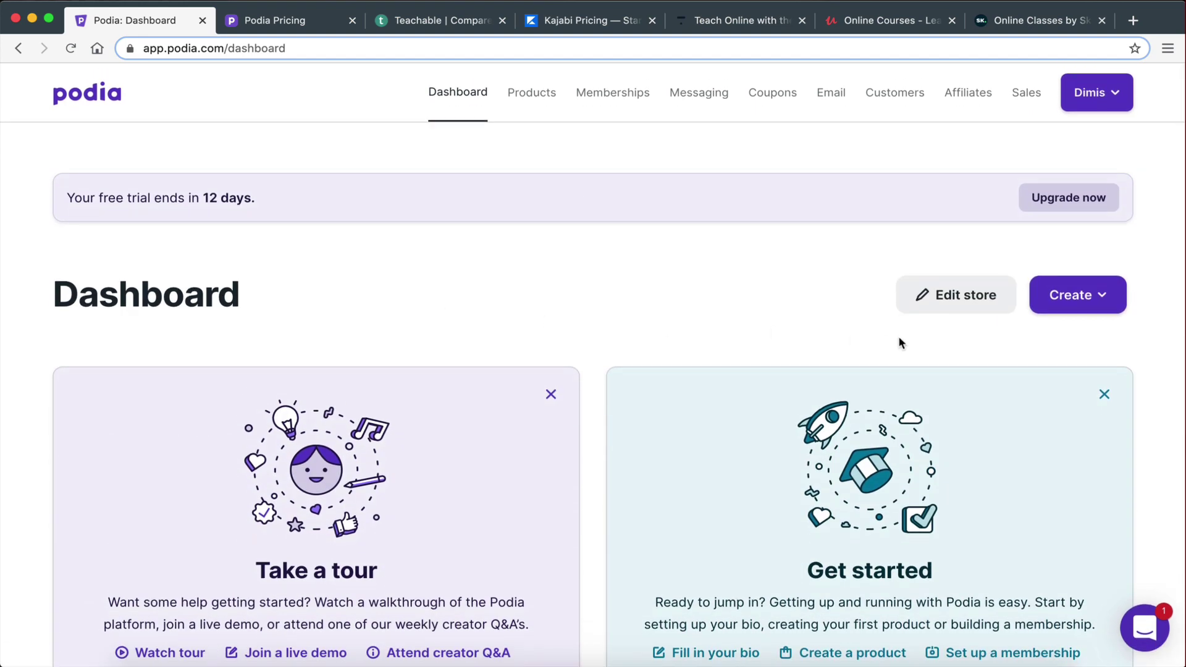
Step: Open the store editor from the dashboard and dismiss the introductory editor video message
click(938, 308)
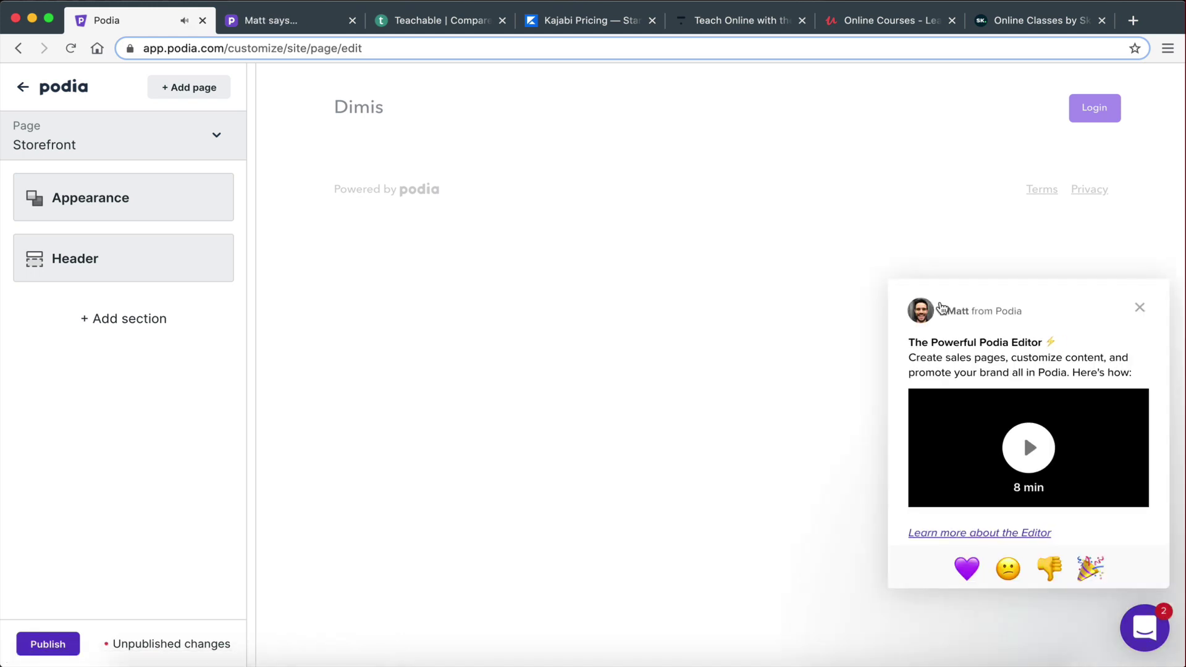
click(1140, 308)
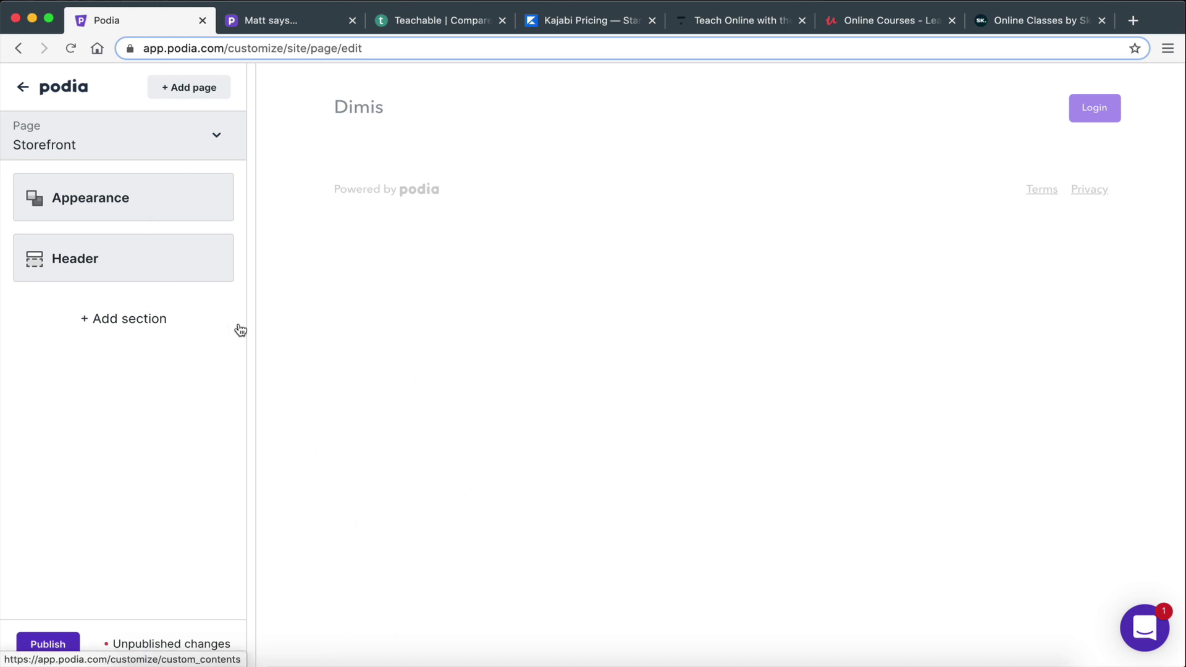
Step: Add a Text section to the Storefront page and set its heading to "This is an example title"
click(125, 328)
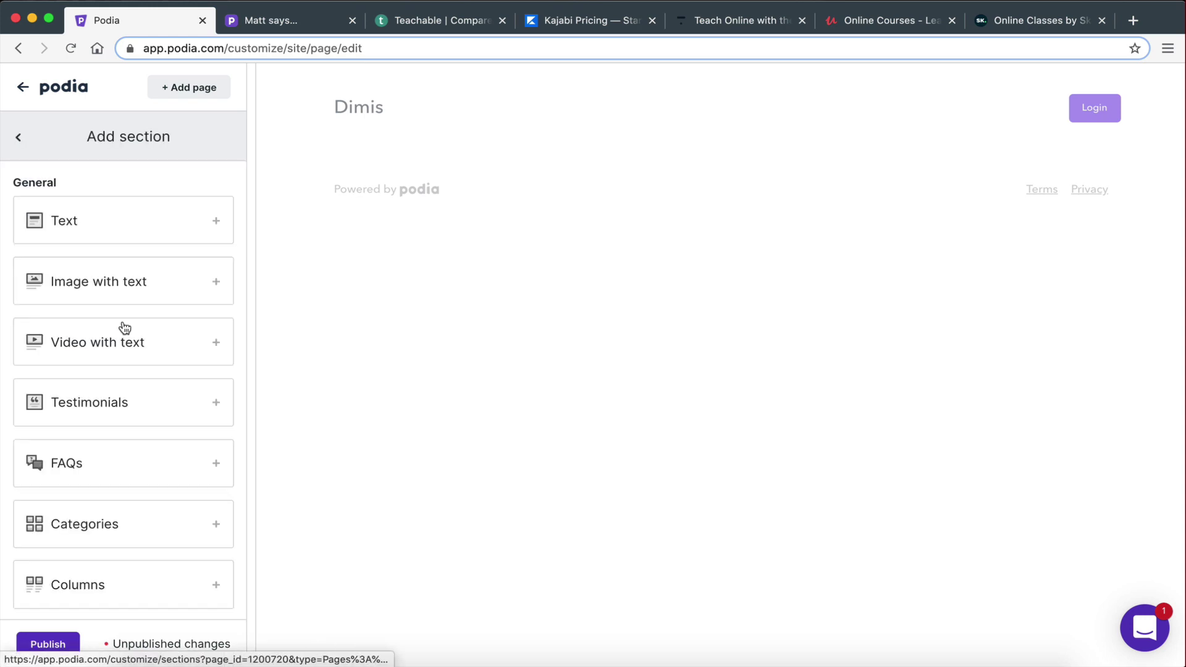
scroll(146, 484, down, 3)
scroll(135, 191, up, 3)
scroll(82, 370, down, 3)
scroll(98, 389, up, 3)
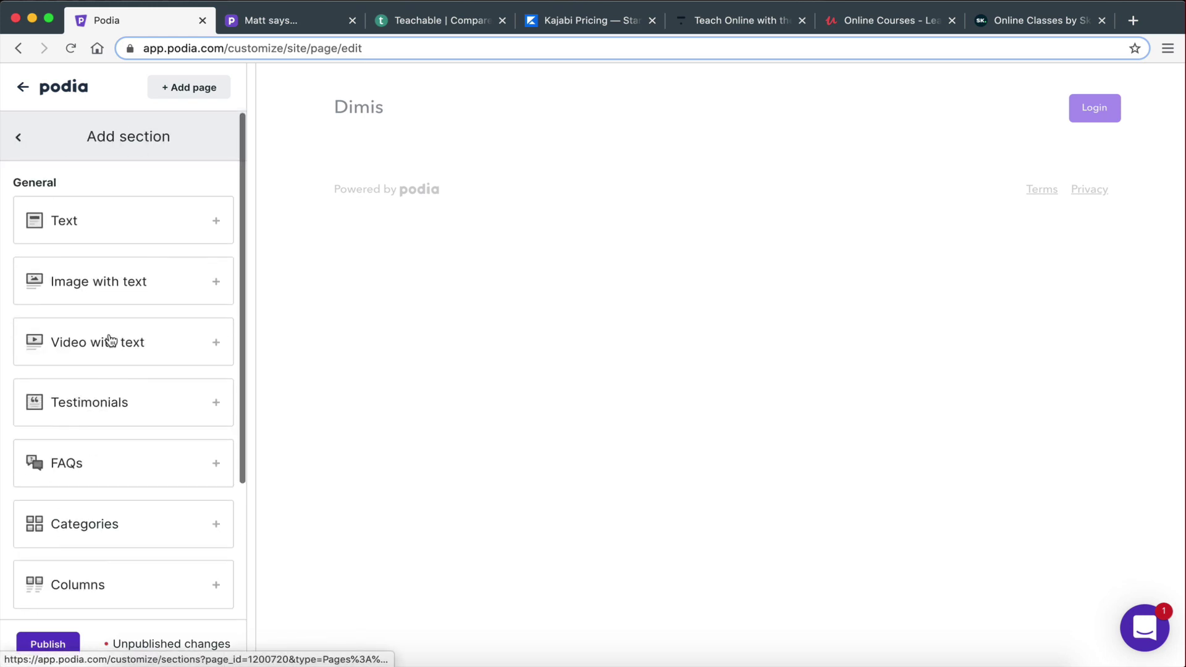
click(89, 228)
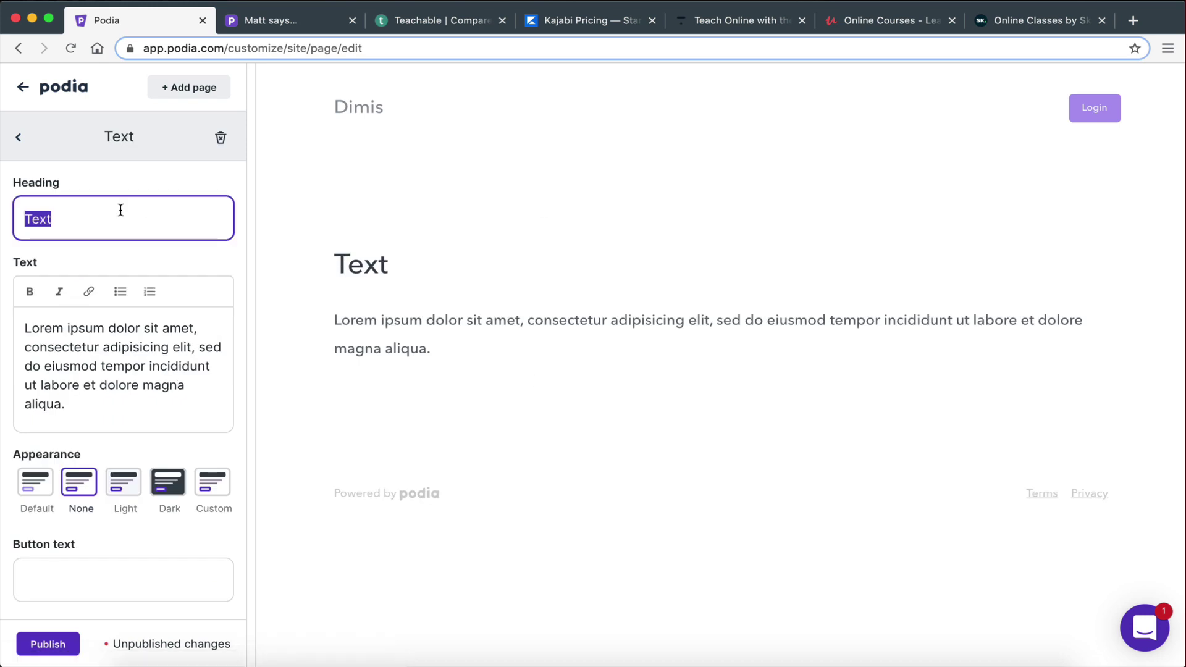
text(H)
key(BackSpace)
text(This is an exa)
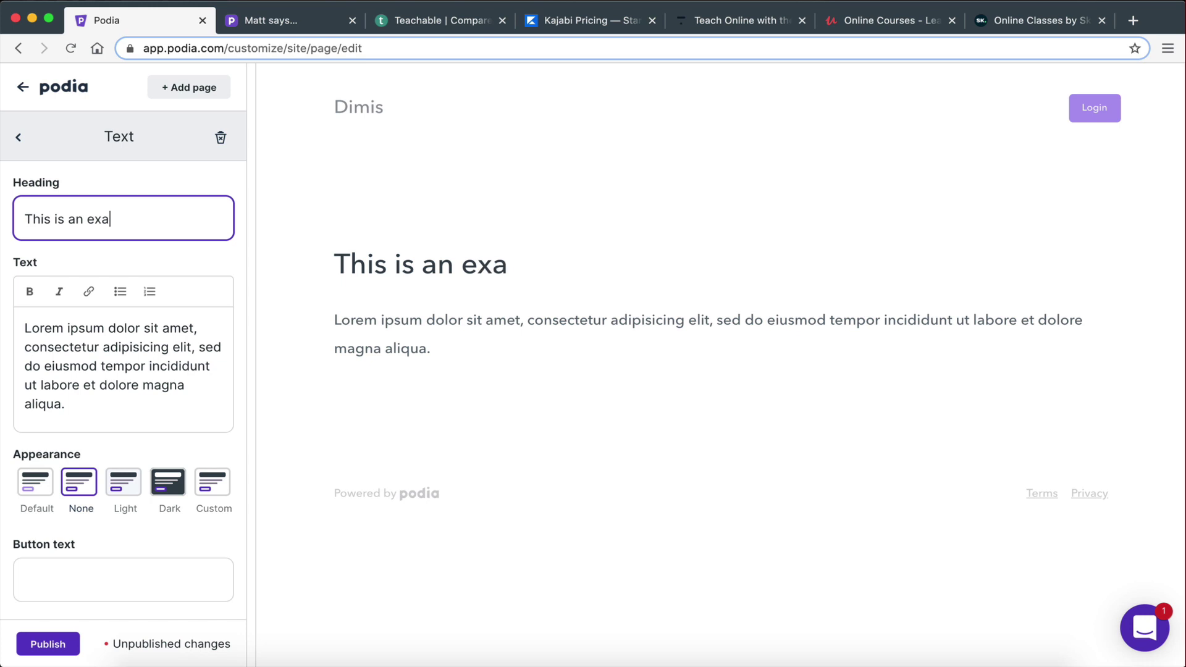
text(mple title)
Step: Replace the Text section's placeholder body with "jdhfj"
triple_click(152, 370)
text(jdhfjd)
key(BackSpace)
Step: Try out the Text section's appearance styles and settle on Dark
scroll(127, 419, down, 2)
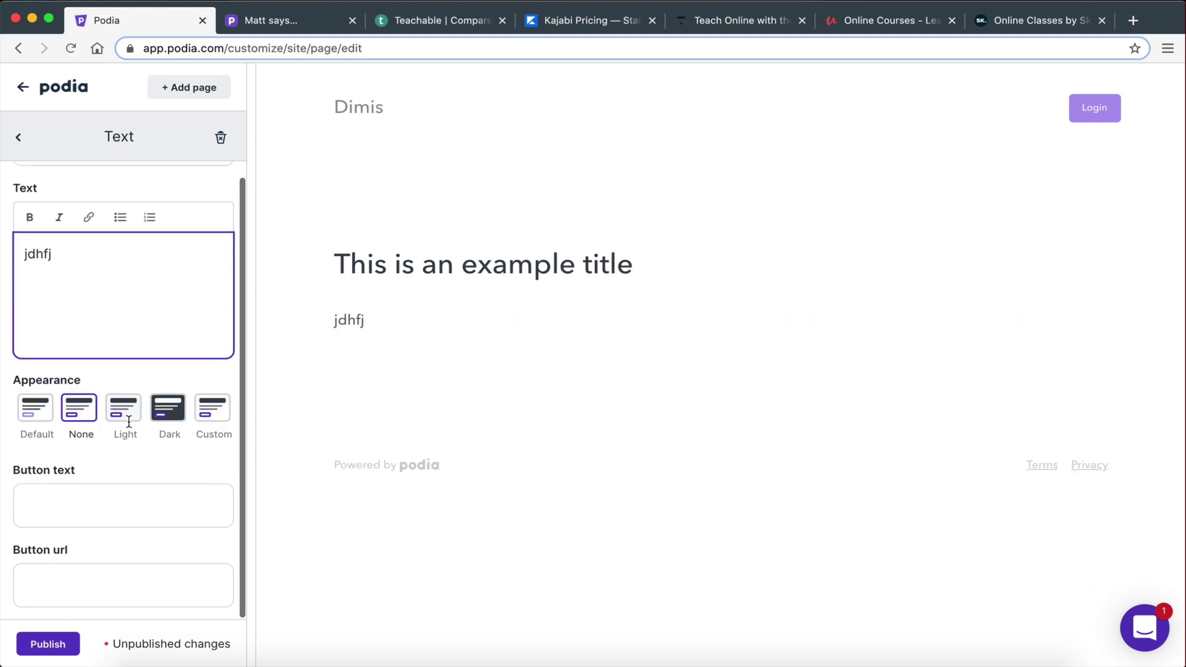
click(176, 413)
click(201, 422)
click(165, 413)
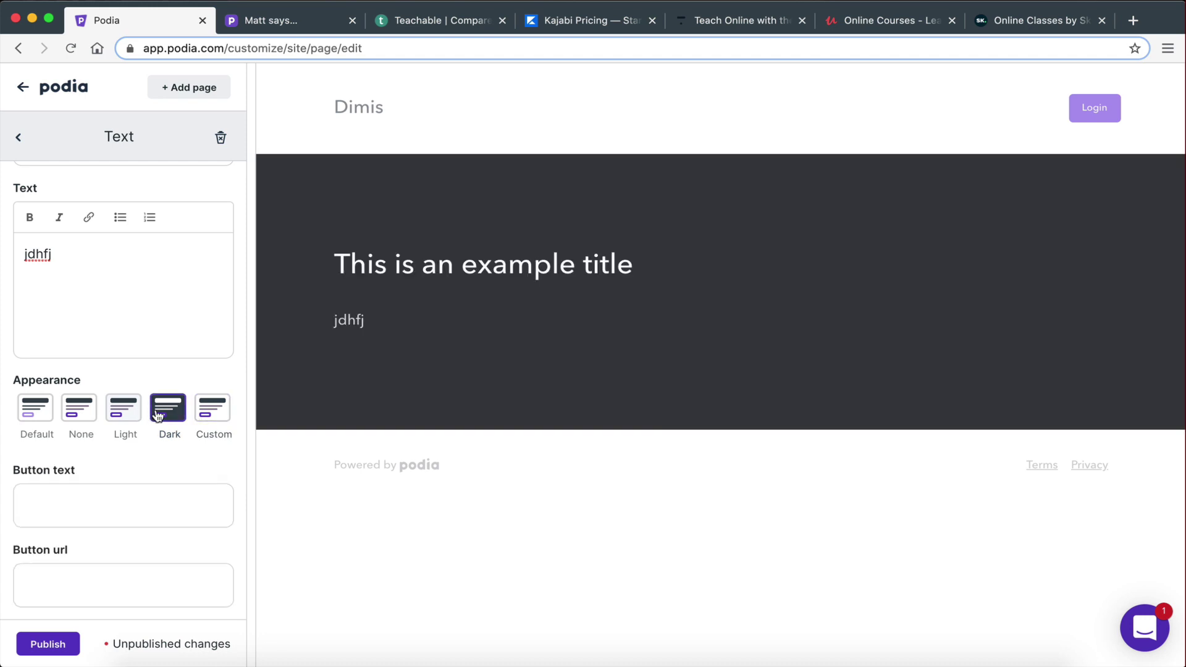
click(122, 413)
click(67, 413)
click(36, 411)
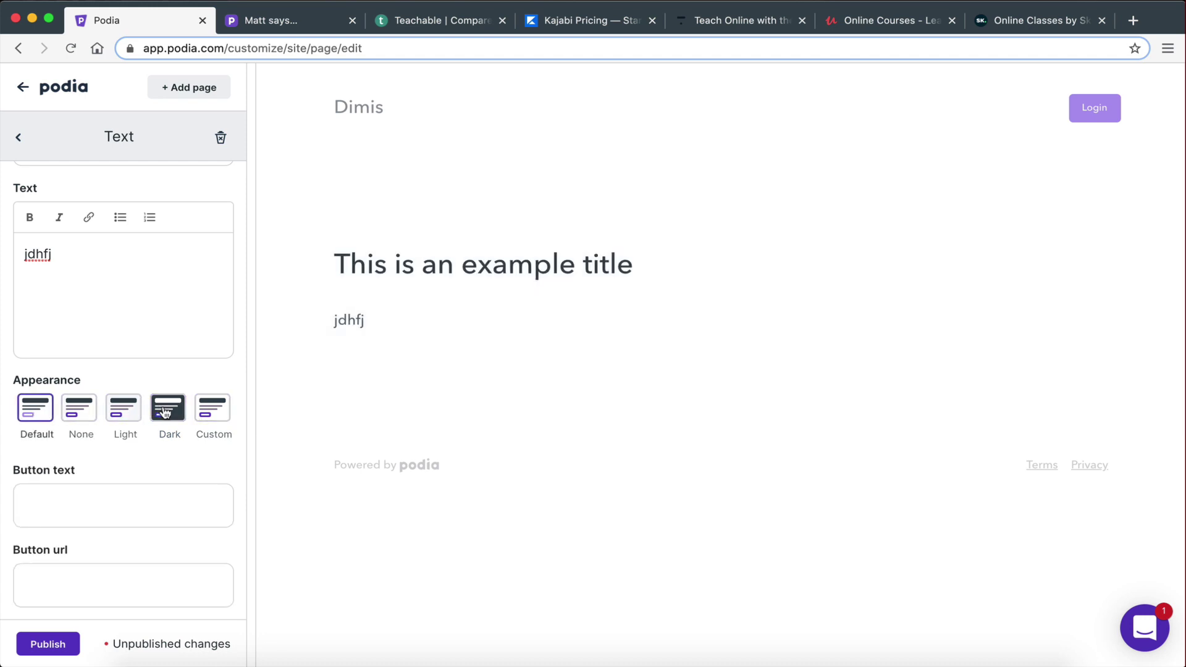
click(166, 413)
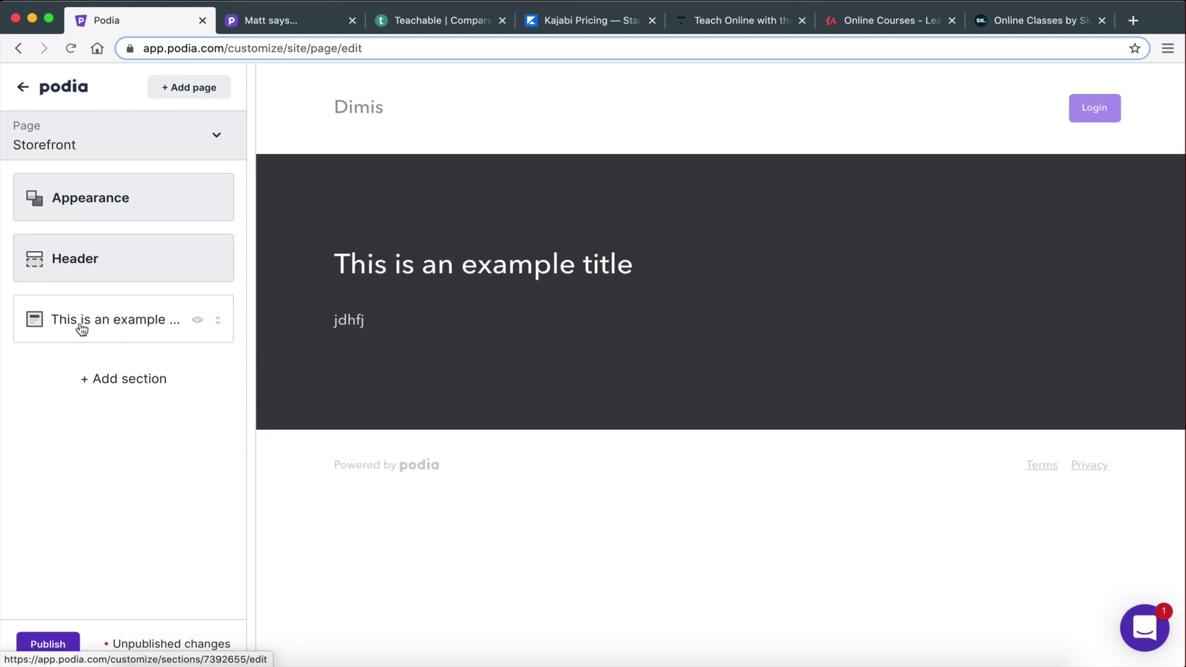
Step: Look through the section types available to add to the Storefront page
click(105, 383)
scroll(100, 540, down, 3)
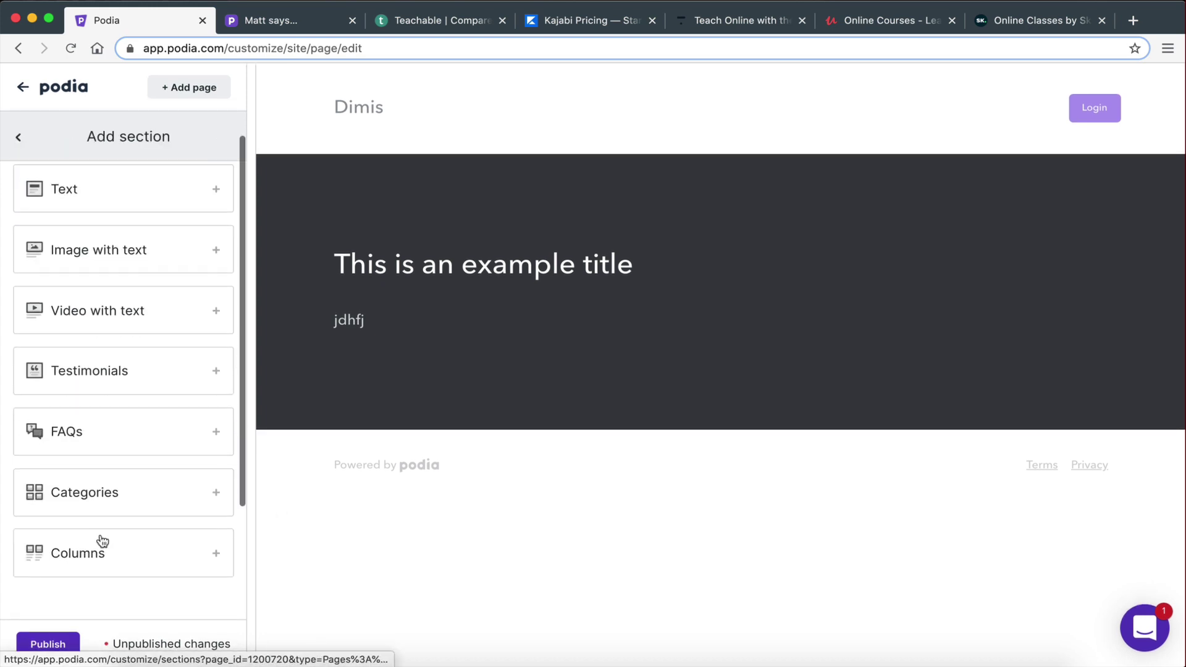
scroll(100, 540, up, 3)
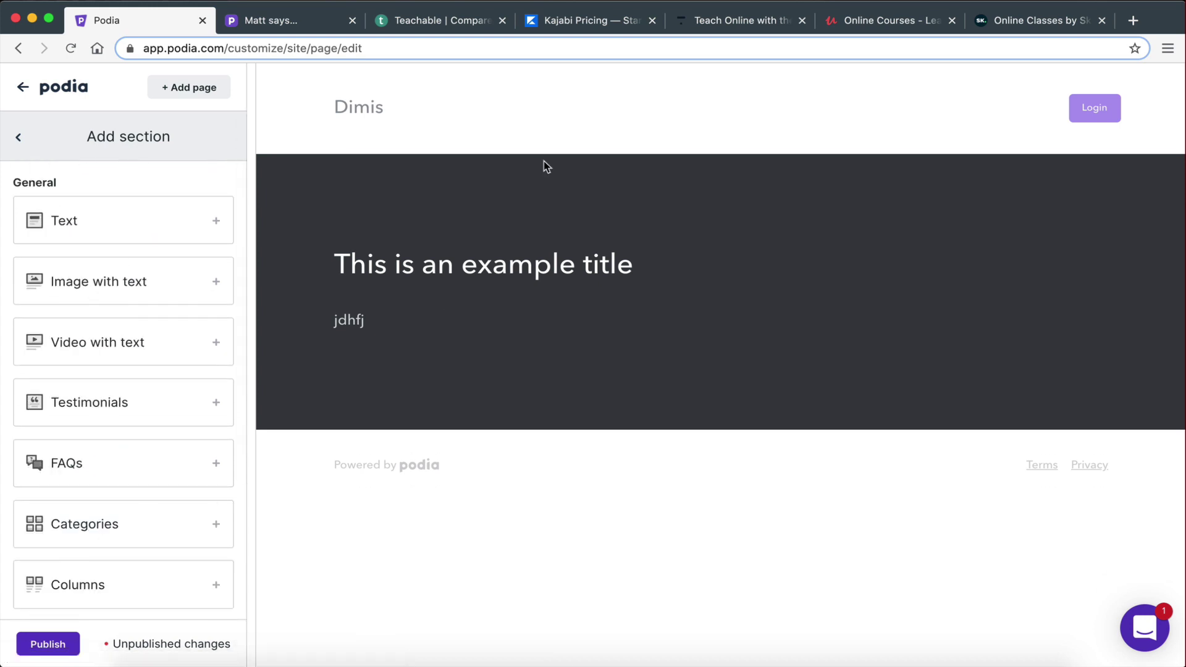
Step: Add a new page to the site and leave the editor for the Products area
click(177, 96)
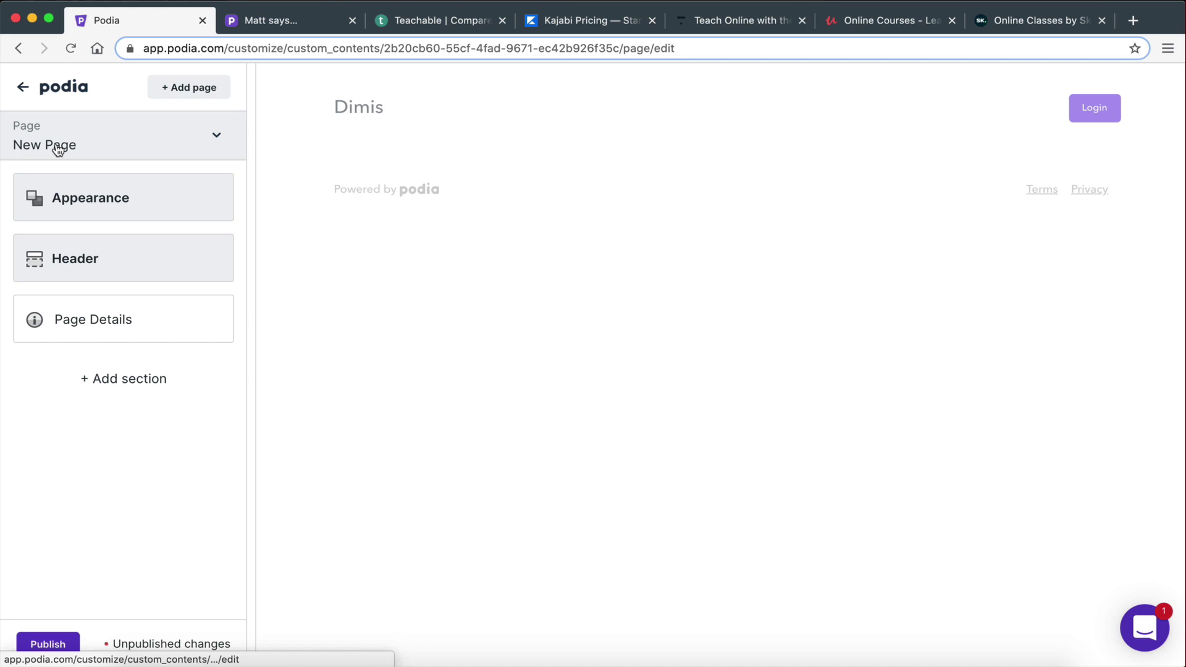
click(23, 87)
click(542, 92)
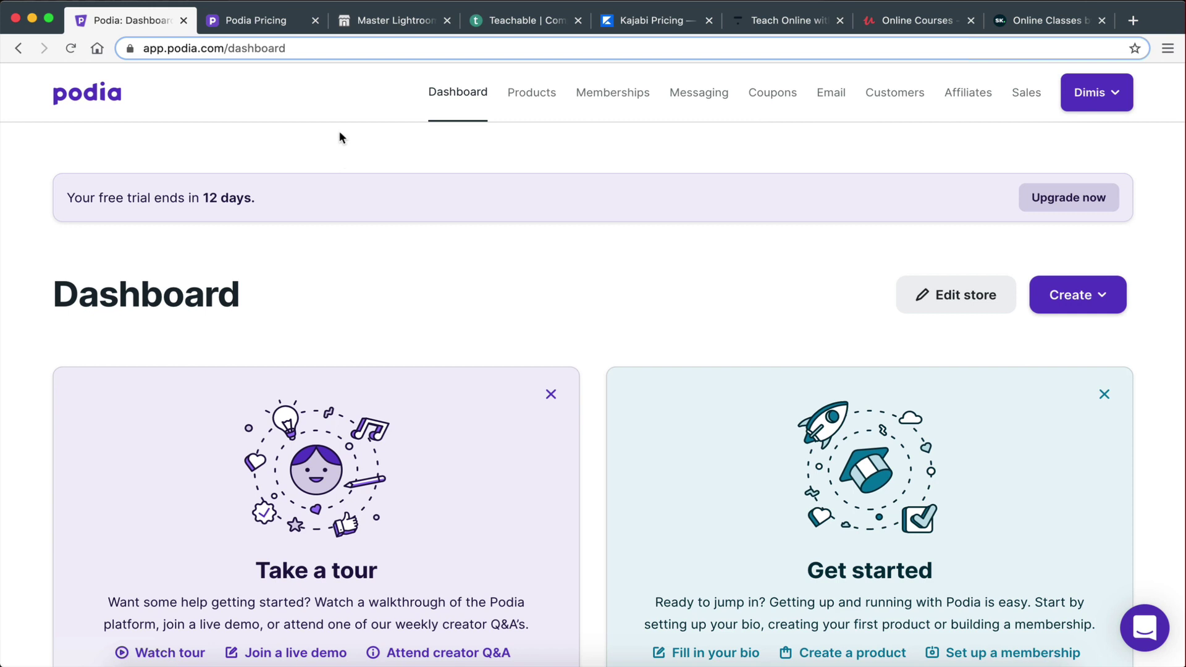
Step: Browse Podia's Examples page and open the Signature Edits example store
click(249, 22)
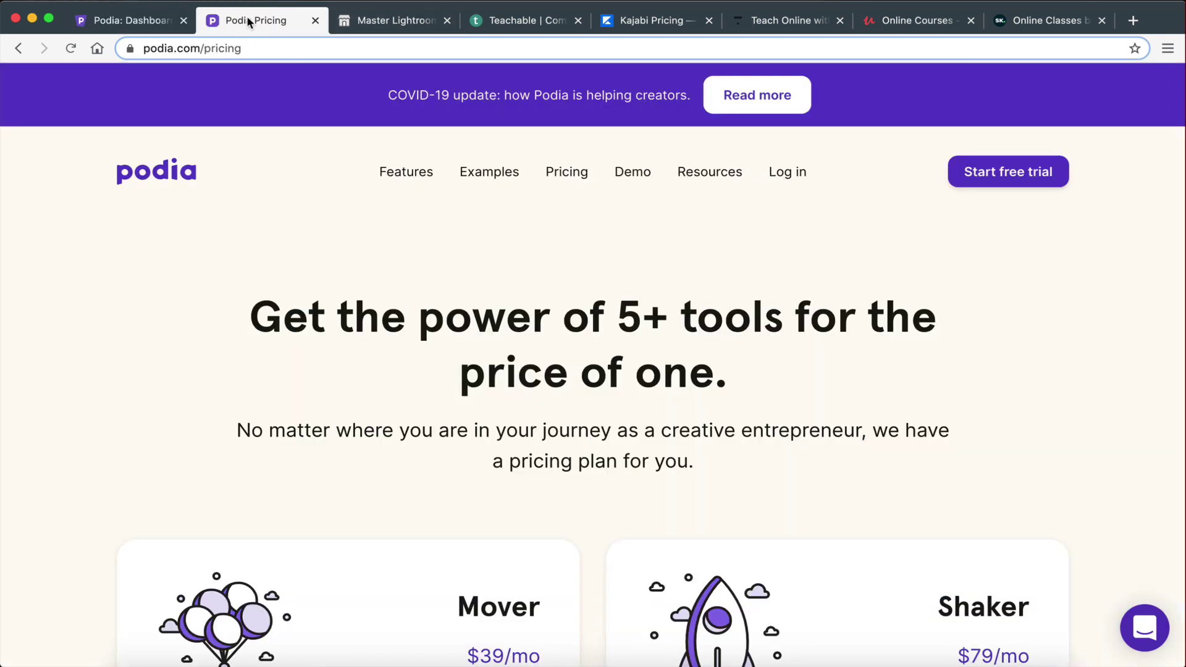
click(483, 177)
scroll(483, 309, down, 10)
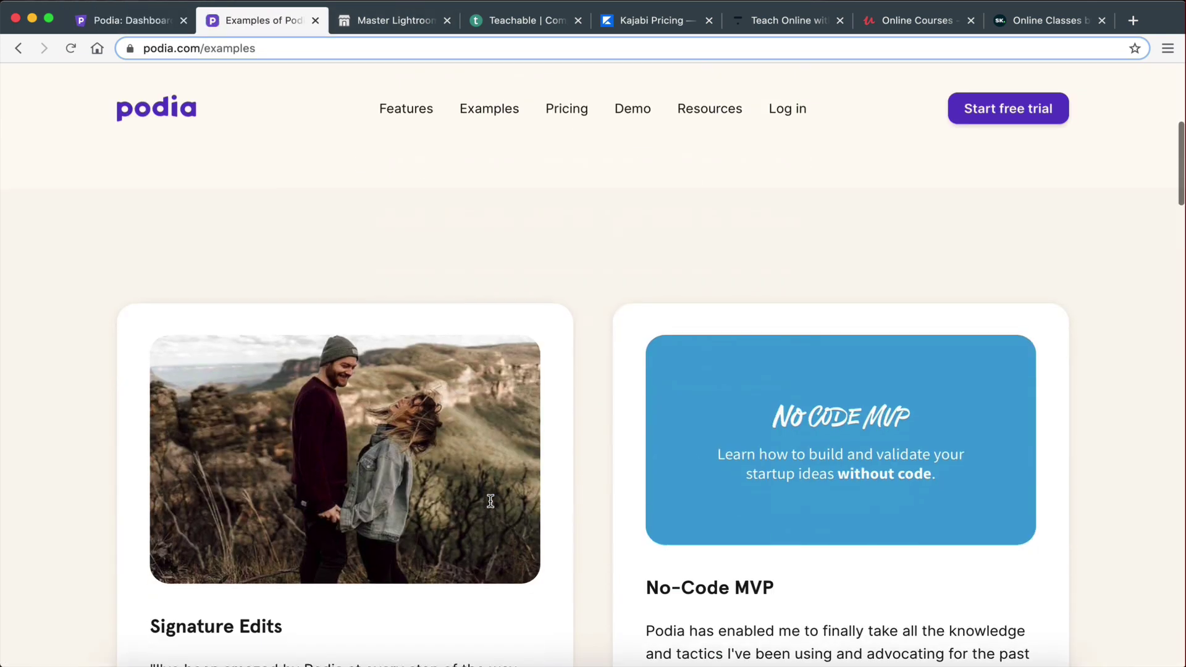
scroll(480, 490, up, 3)
click(411, 320)
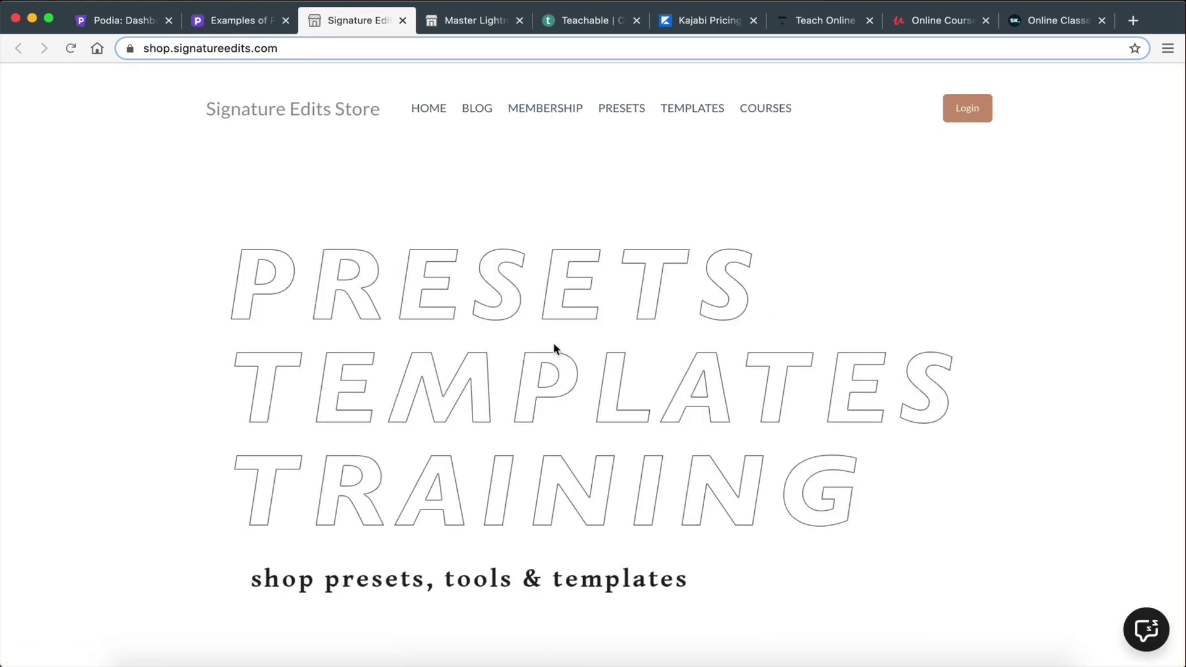
Step: Look through the Signature Edits storefront and view the courses on its Training & Courses page
scroll(728, 409, down, 15)
scroll(460, 495, down, 15)
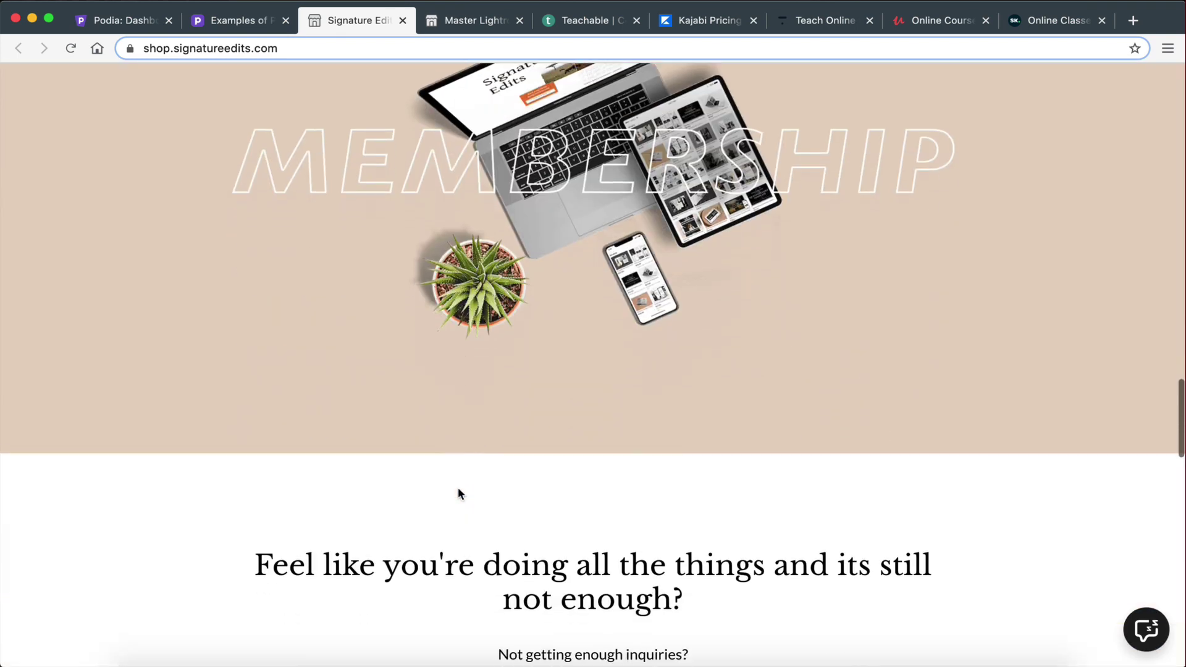
scroll(457, 489, down, 5)
scroll(457, 488, up, 20)
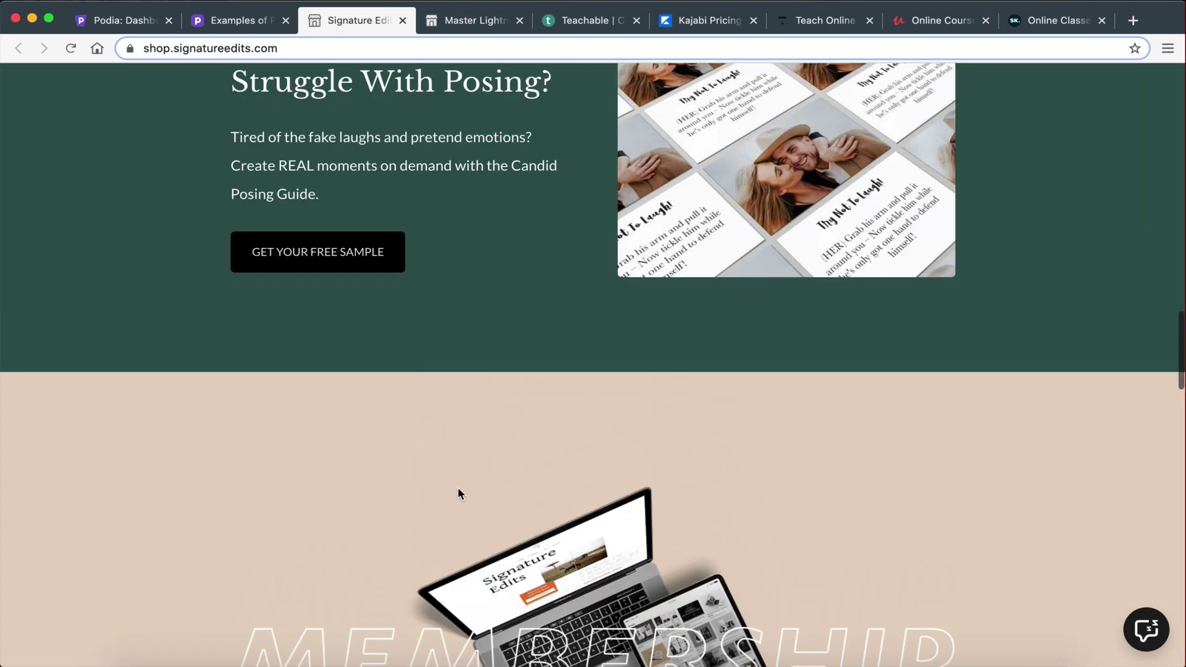
scroll(458, 490, up, 2)
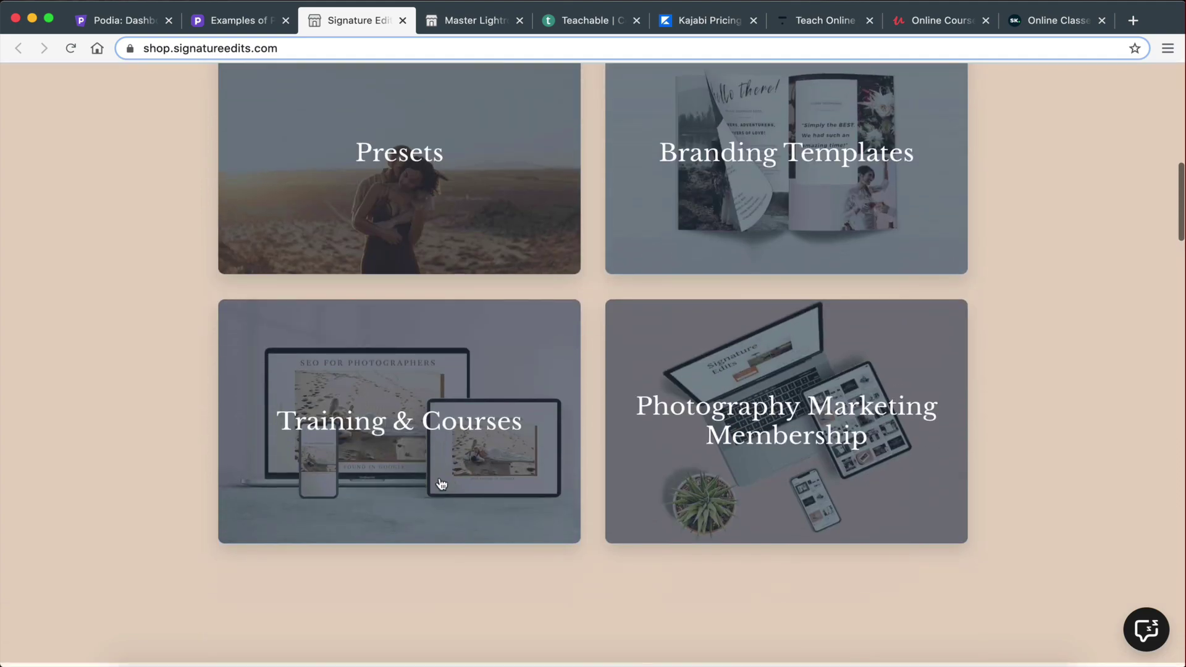
click(395, 440)
scroll(620, 463, down, 12)
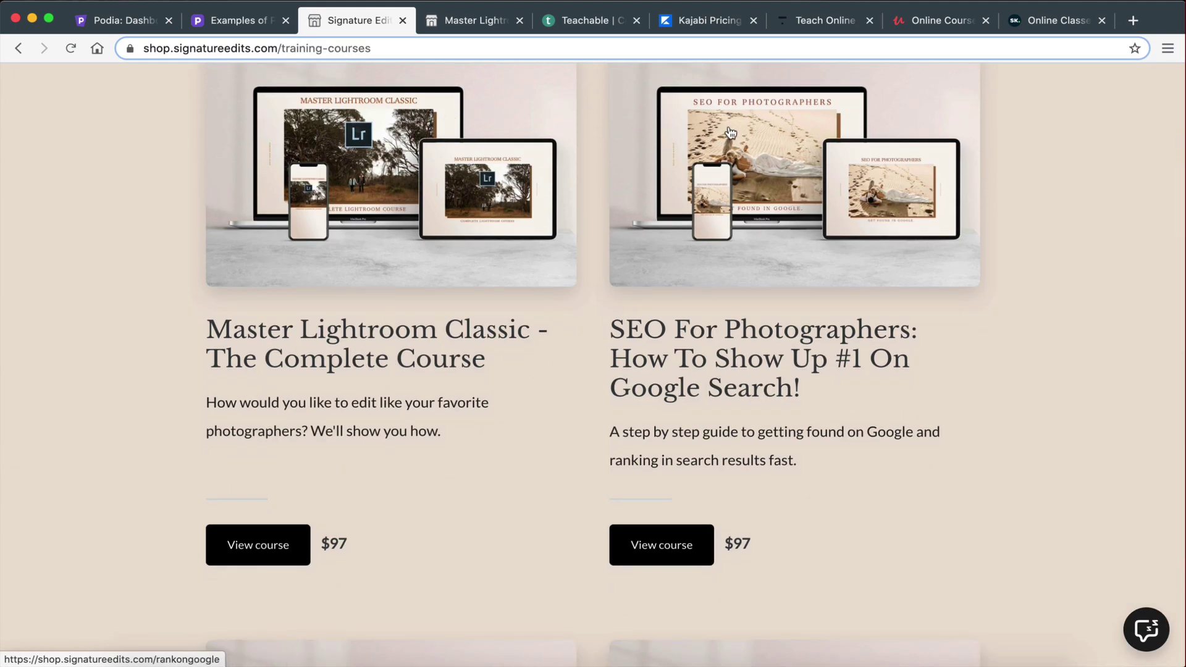
Step: Open the Master Lightroom Classic course from the Training & Courses page and skim through its sales page
scroll(728, 132, up, 3)
scroll(308, 193, down, 3)
click(308, 193)
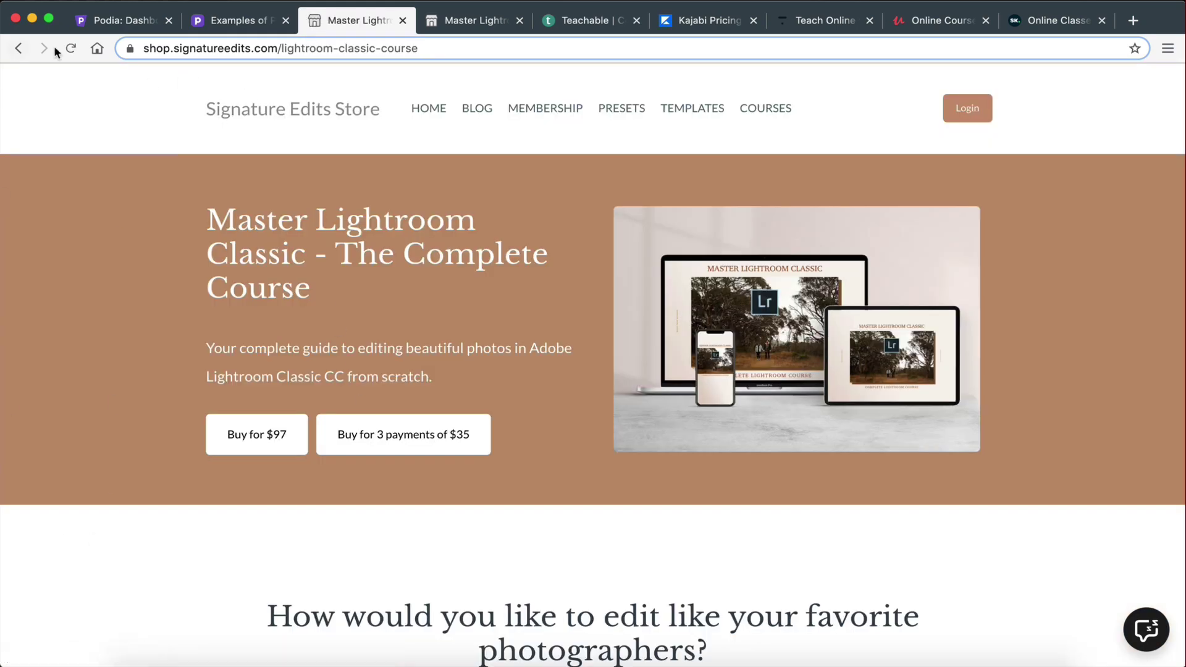
scroll(466, 449, down, 15)
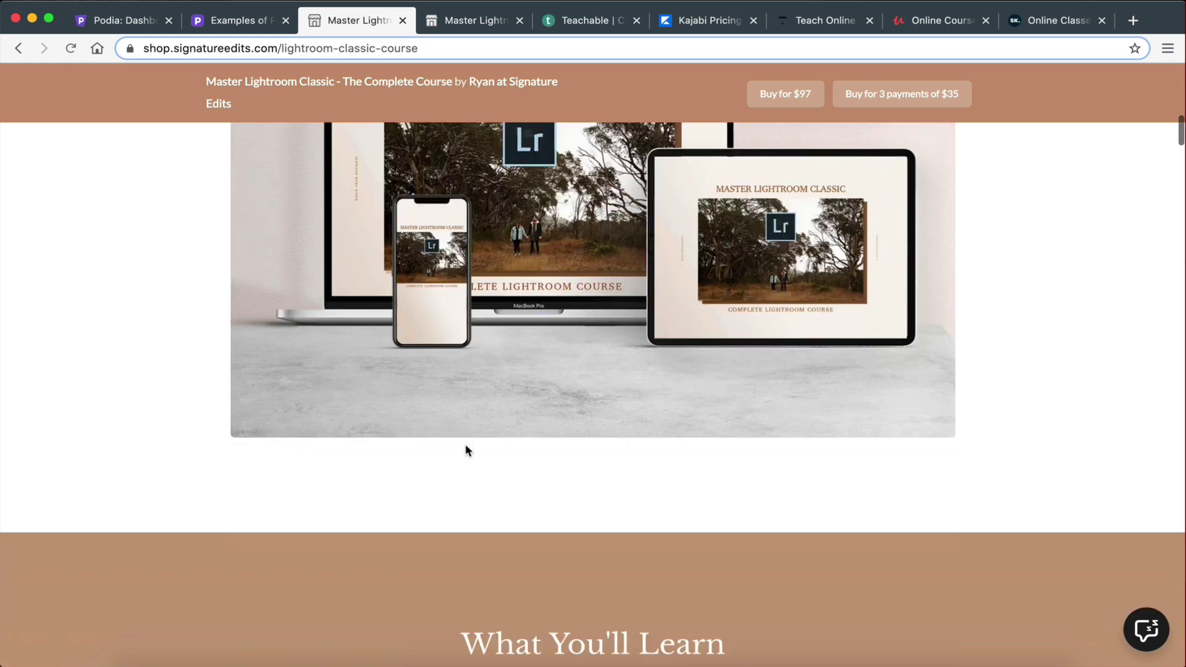
scroll(467, 448, down, 20)
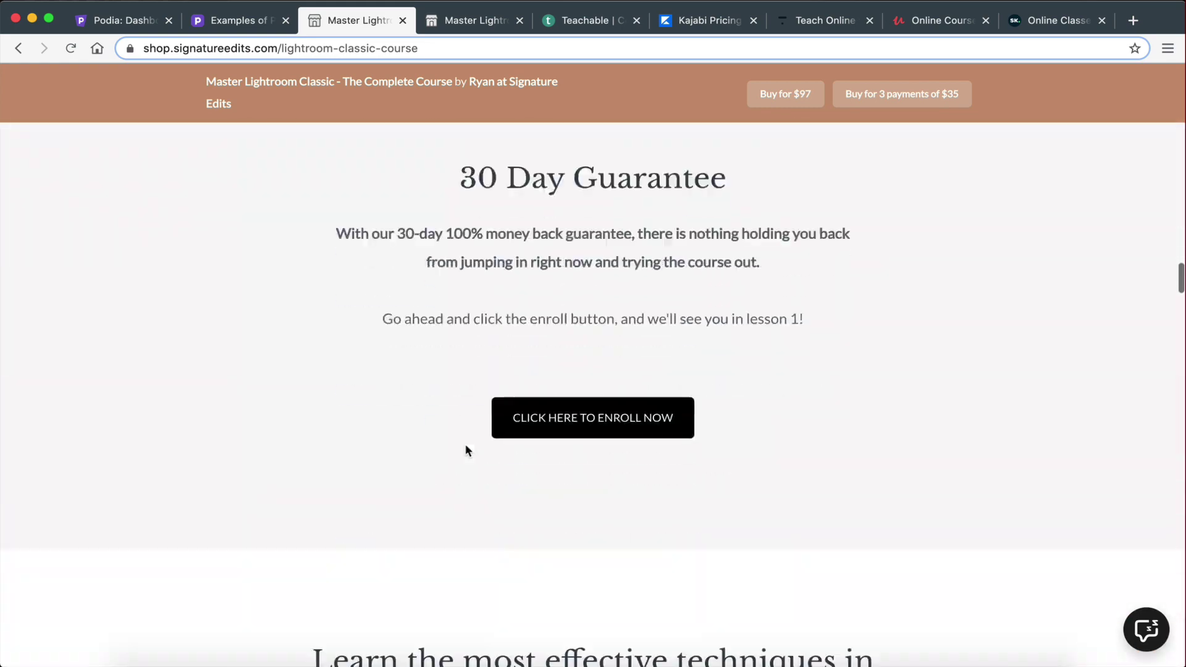
scroll(465, 449, down, 20)
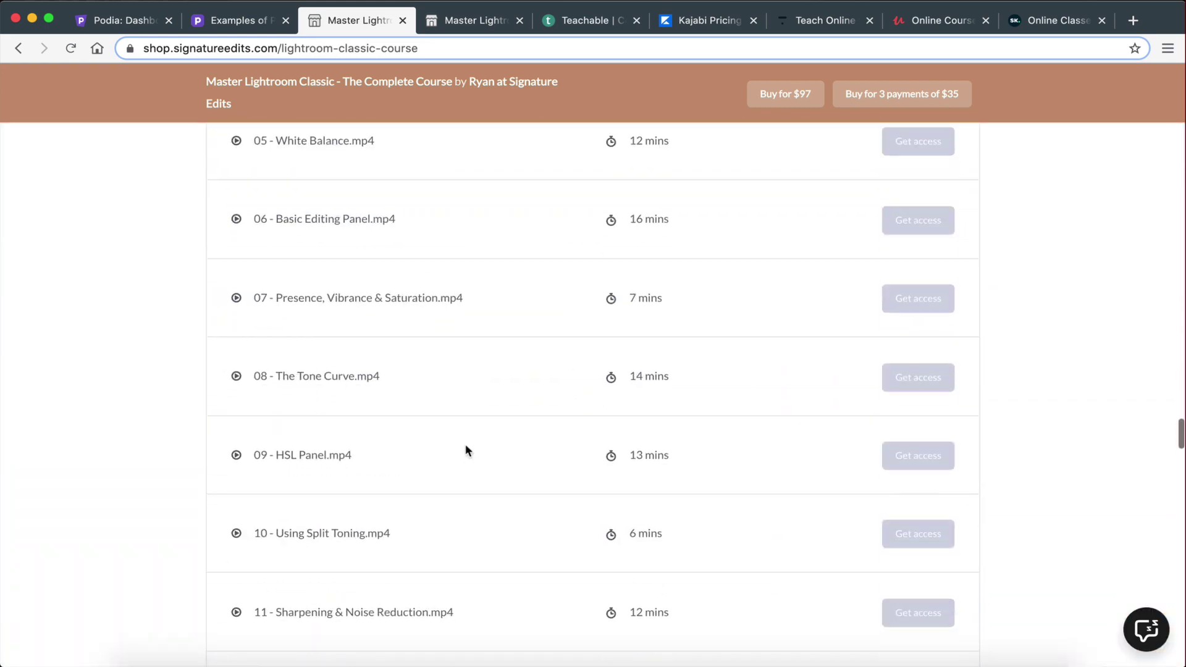
scroll(466, 443, up, 20)
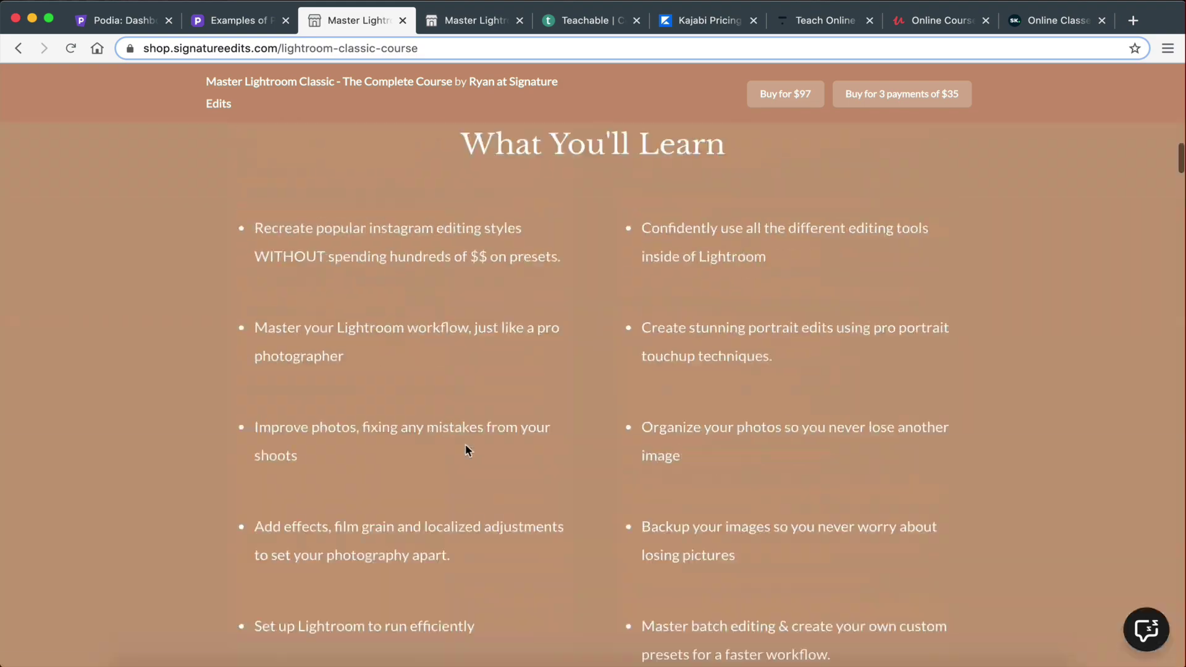
scroll(465, 443, up, 2)
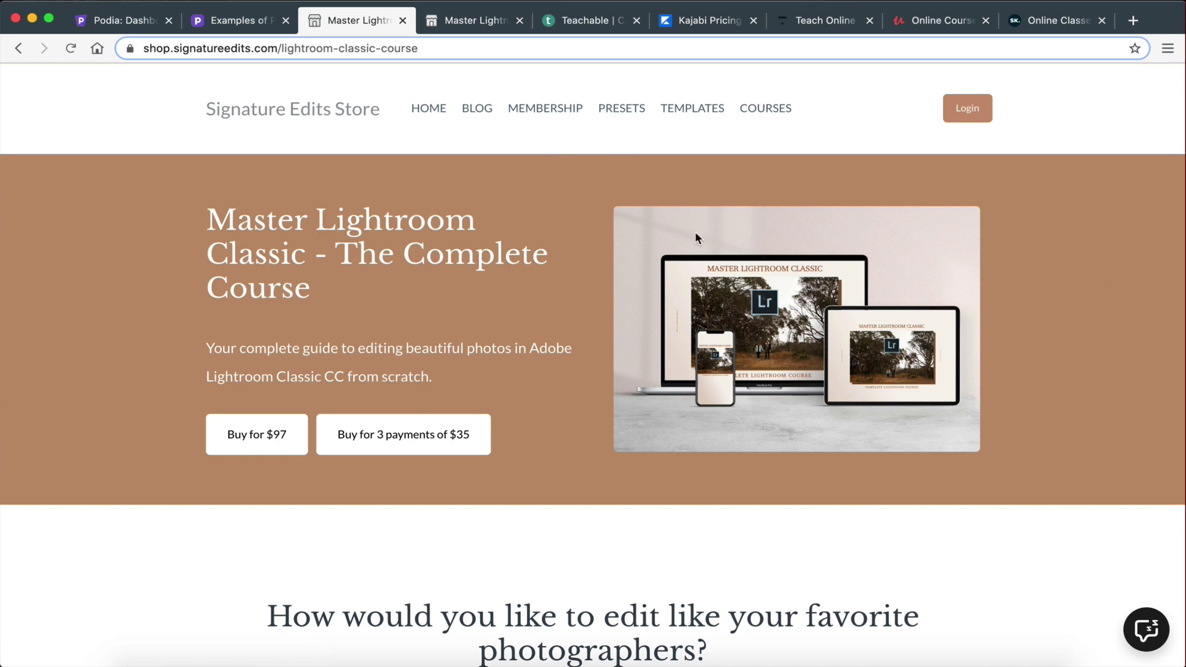
scroll(896, 484, down, 1)
scroll(895, 485, up, 1)
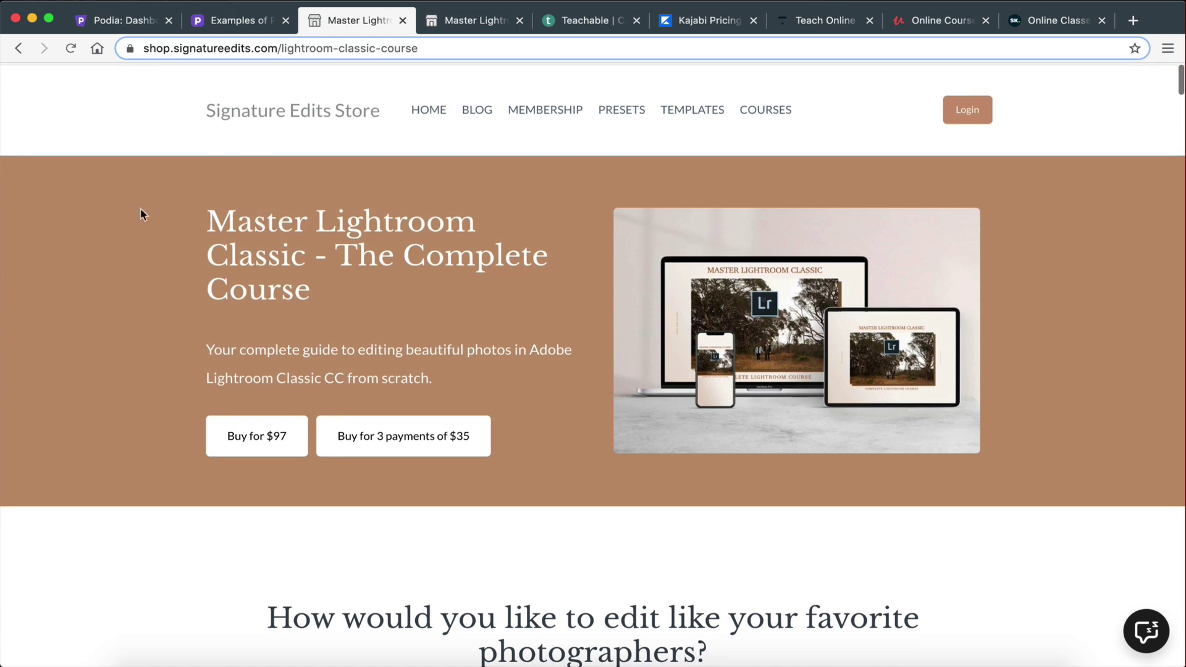
Step: View the $97 checkout form for the Master Lightroom Classic course and cancel the purchase
click(263, 439)
click(603, 468)
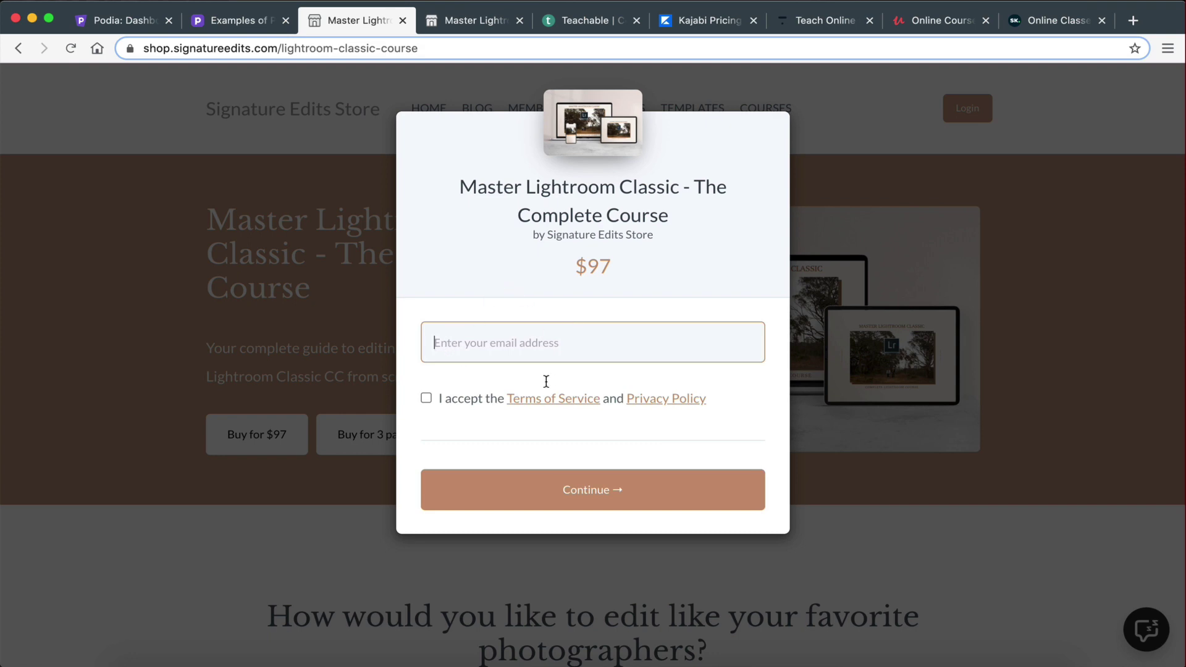
click(191, 320)
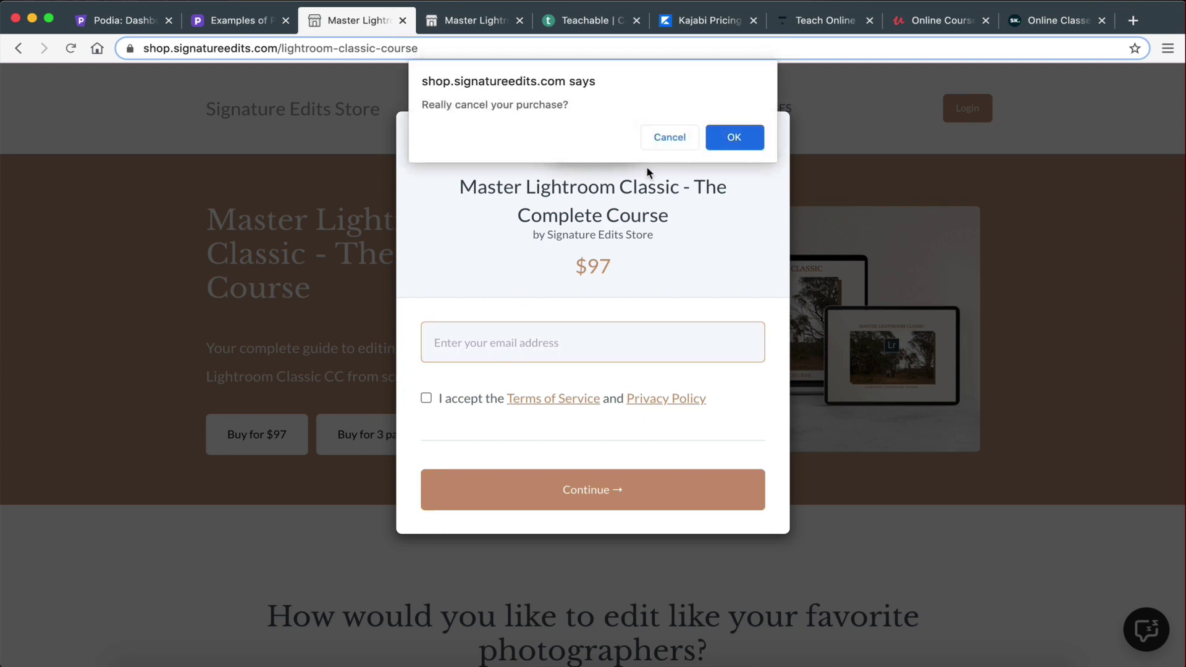
click(733, 135)
Step: Read through the course sales page from the introduction and What You'll Learn to the testimonial and What's included sections
scroll(323, 582, down, 15)
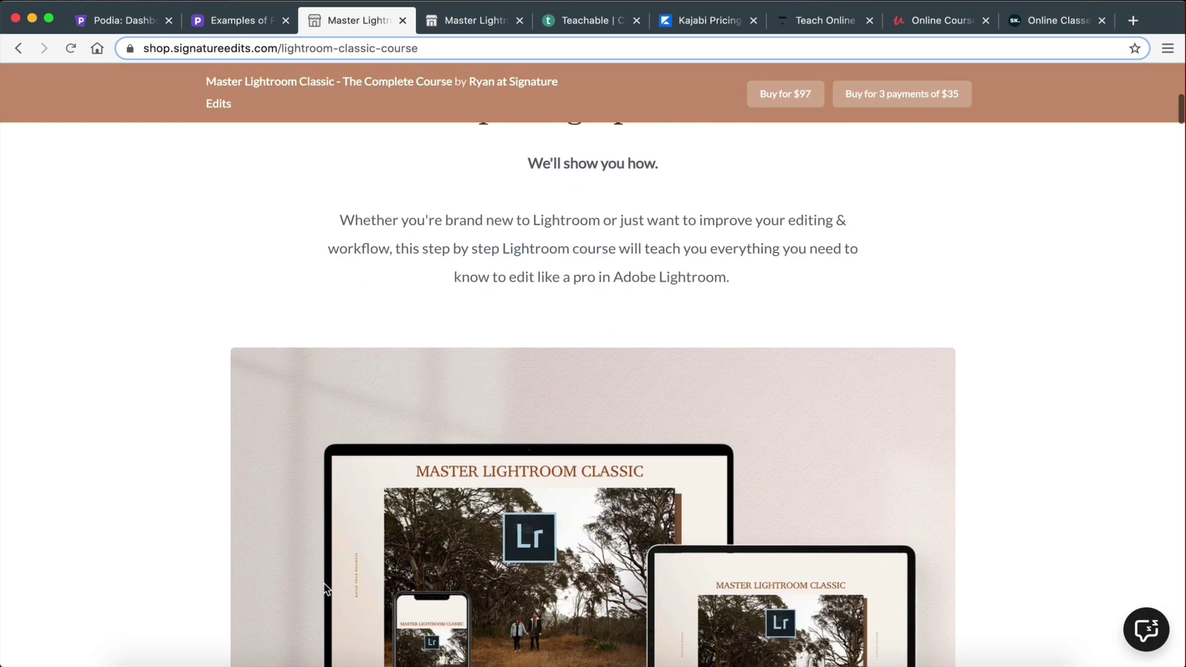
scroll(527, 571, down, 7)
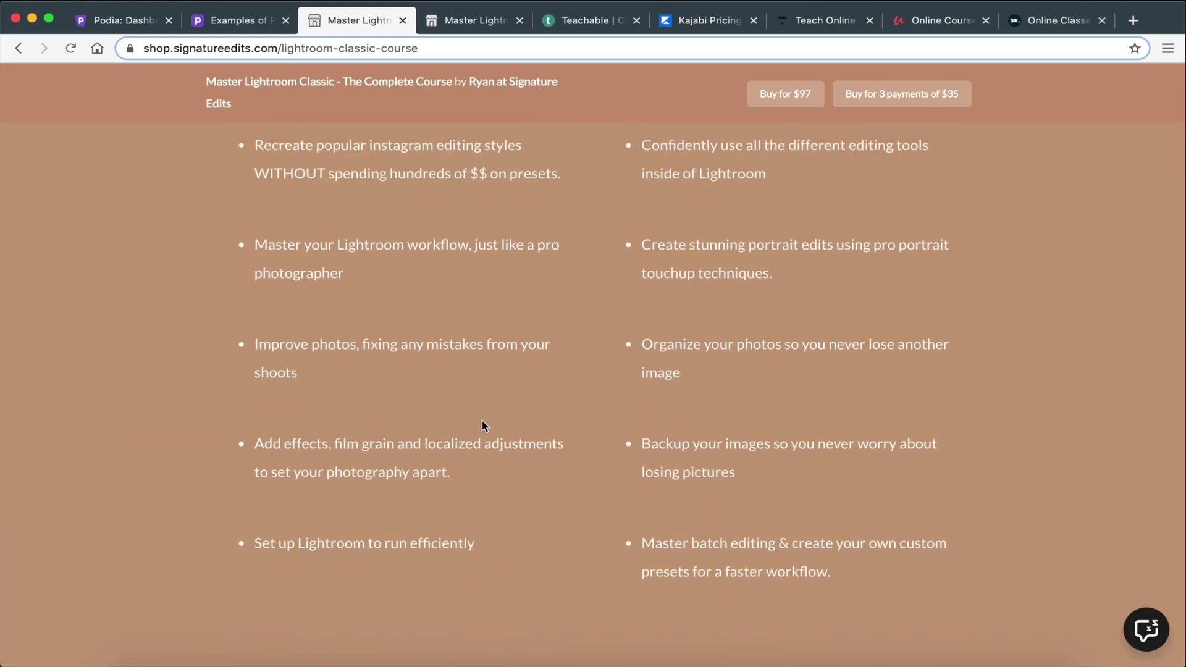
scroll(806, 435, down, 12)
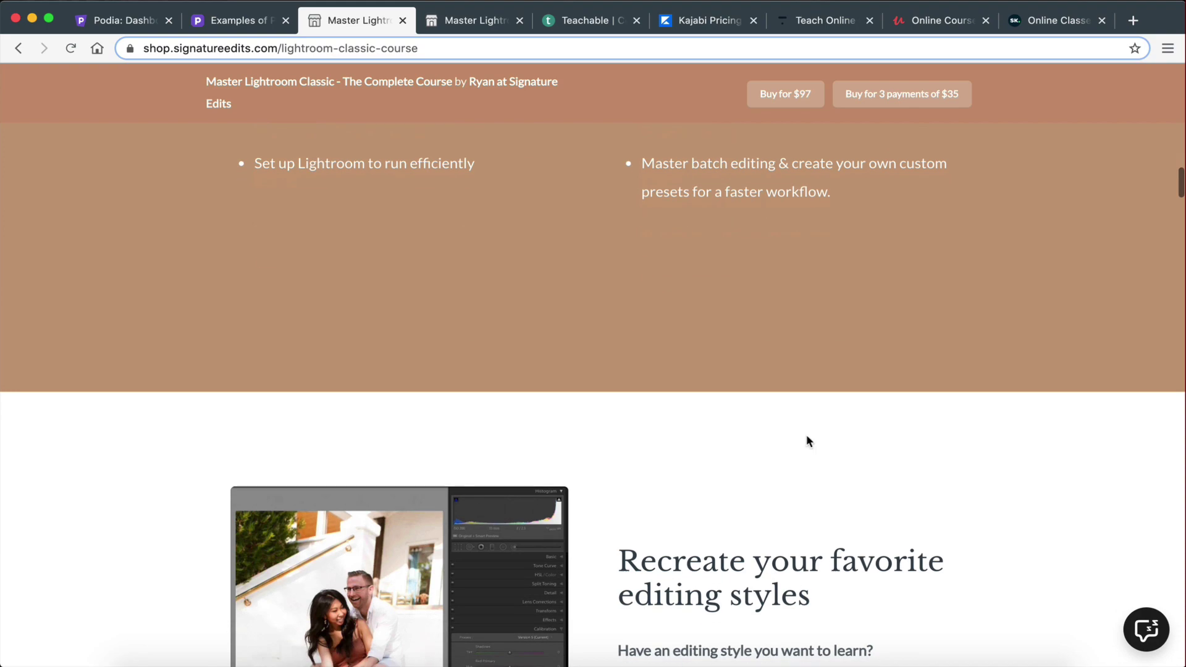
scroll(806, 435, up, 4)
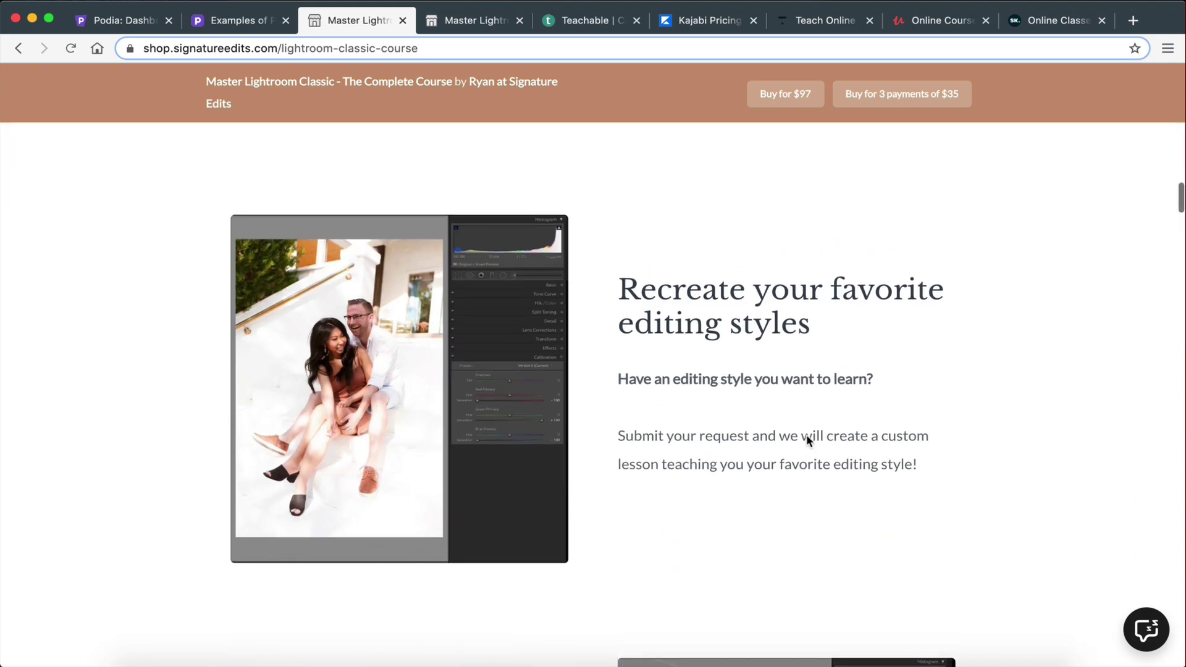
scroll(797, 396, down, 10)
scroll(558, 247, down, 20)
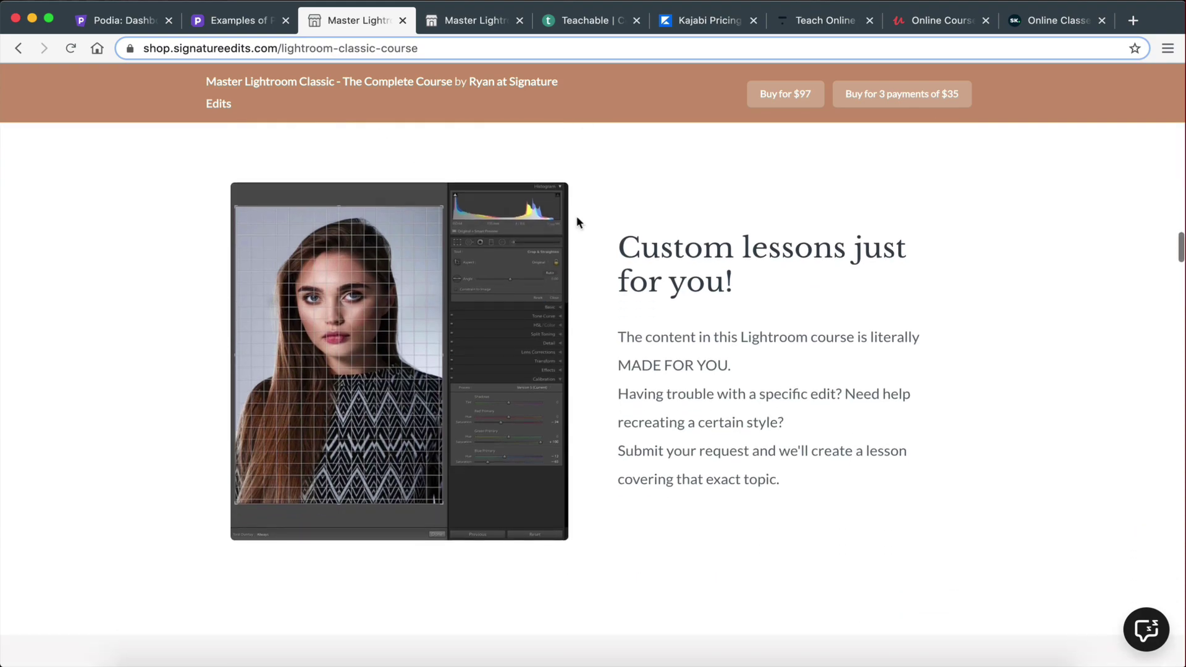
scroll(648, 419, down, 9)
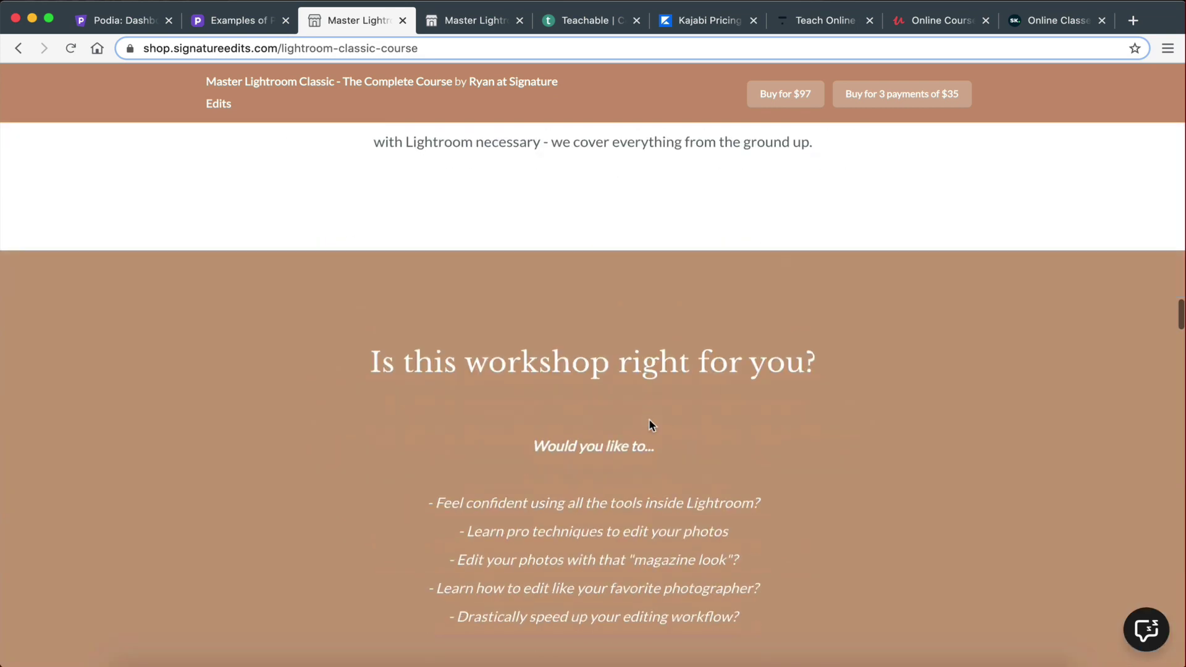
scroll(649, 421, down, 11)
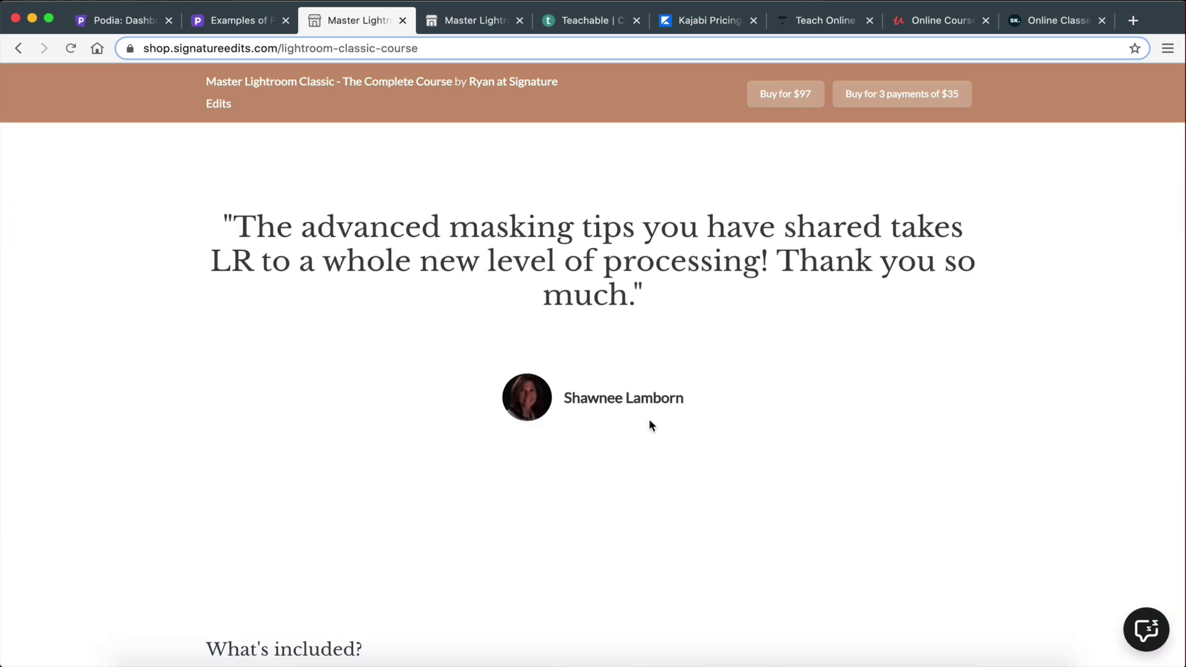
scroll(649, 424, down, 8)
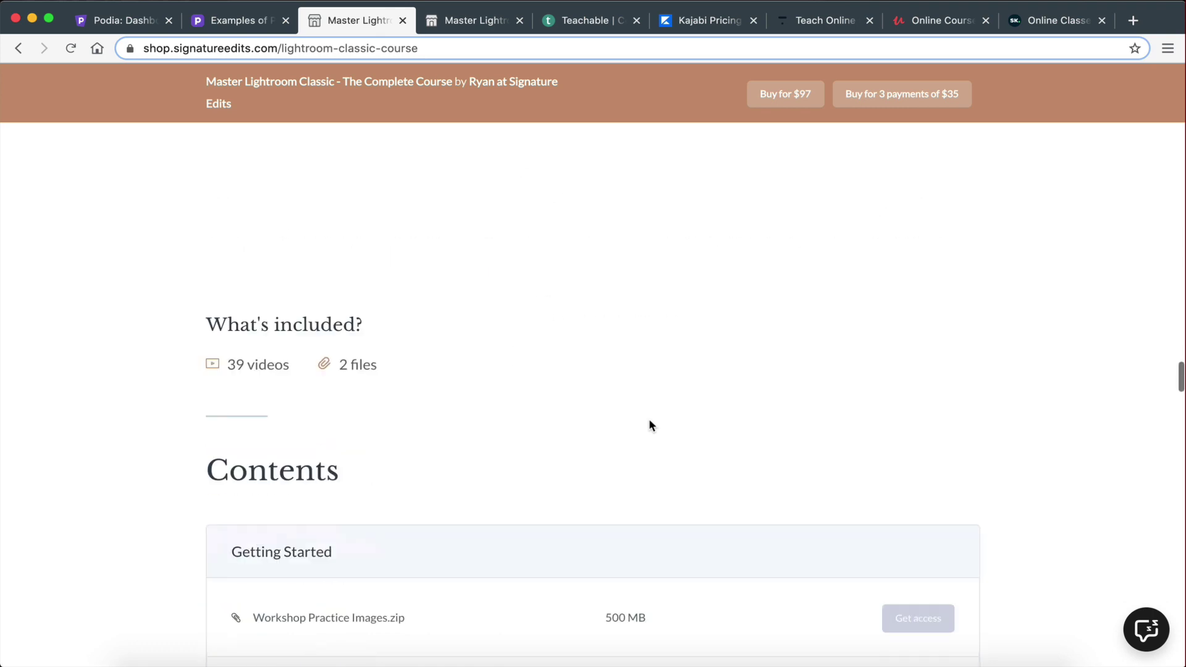
Step: Examine the course Contents list, checking which Getting Started lessons offer a preview
scroll(649, 424, up, 1)
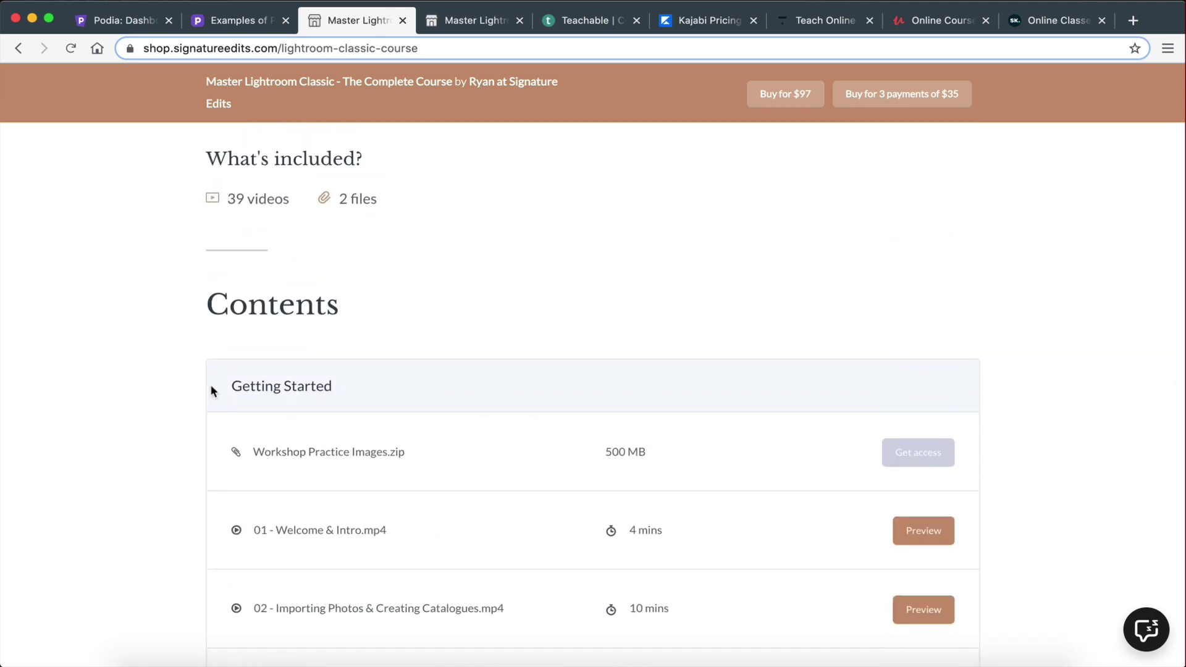
scroll(366, 340, down, 5)
scroll(222, 435, up, 3)
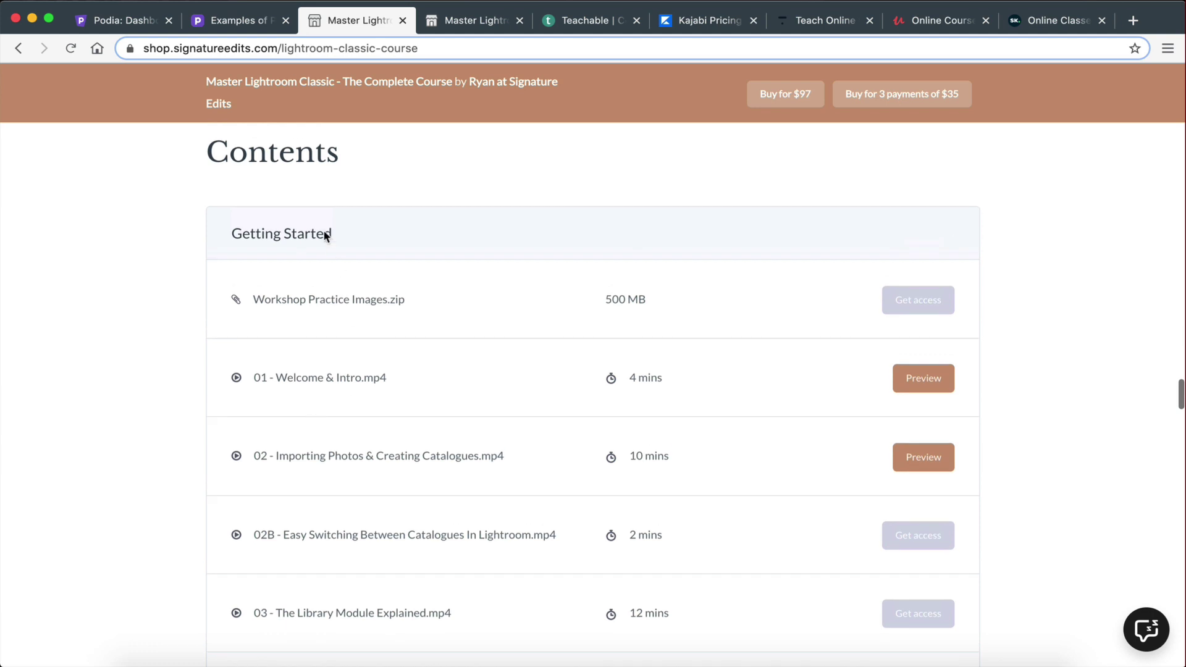
scroll(502, 362, down, 3)
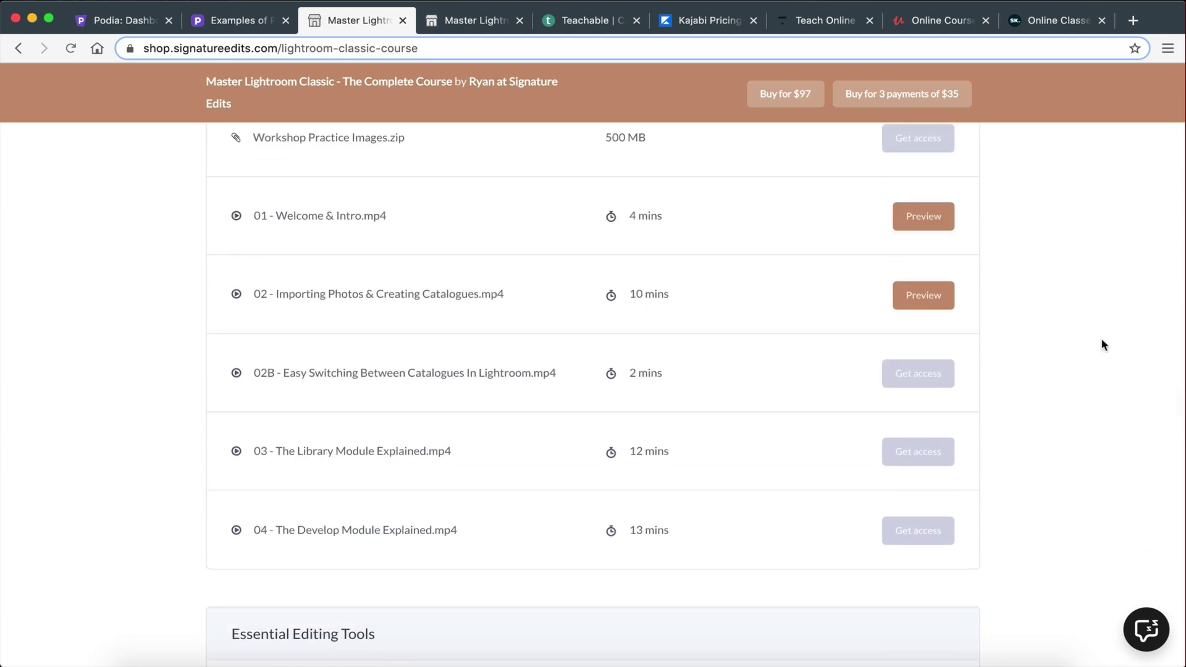
scroll(1065, 183, up, 2)
scroll(1065, 182, up, 1)
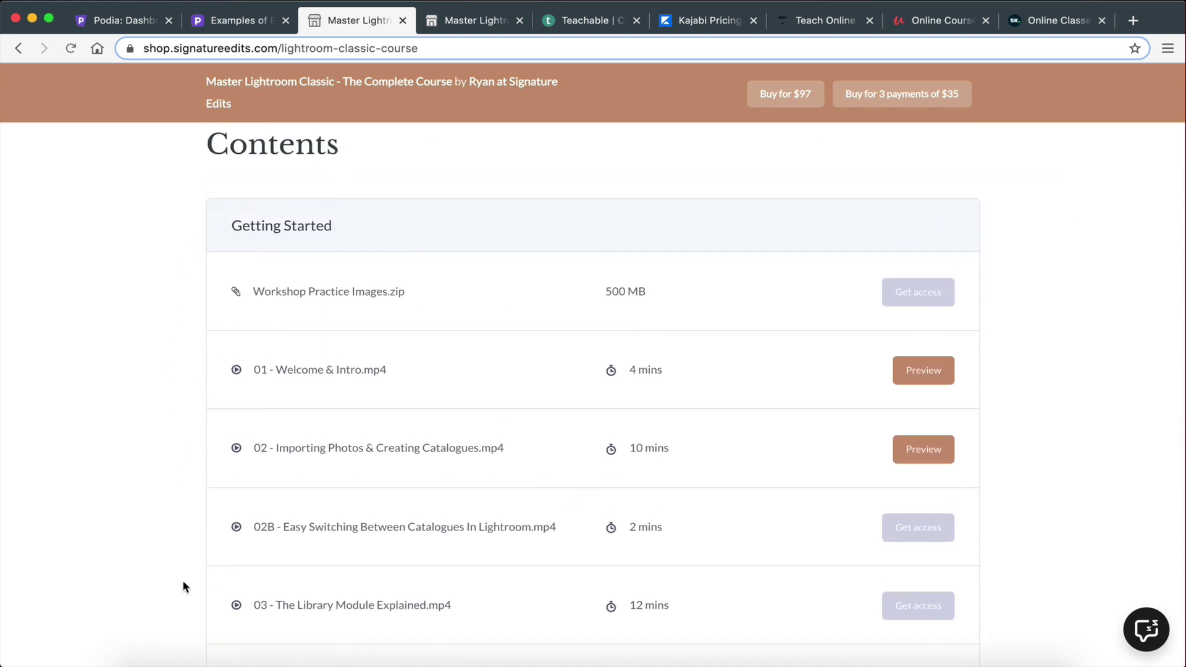
scroll(183, 586, down, 2)
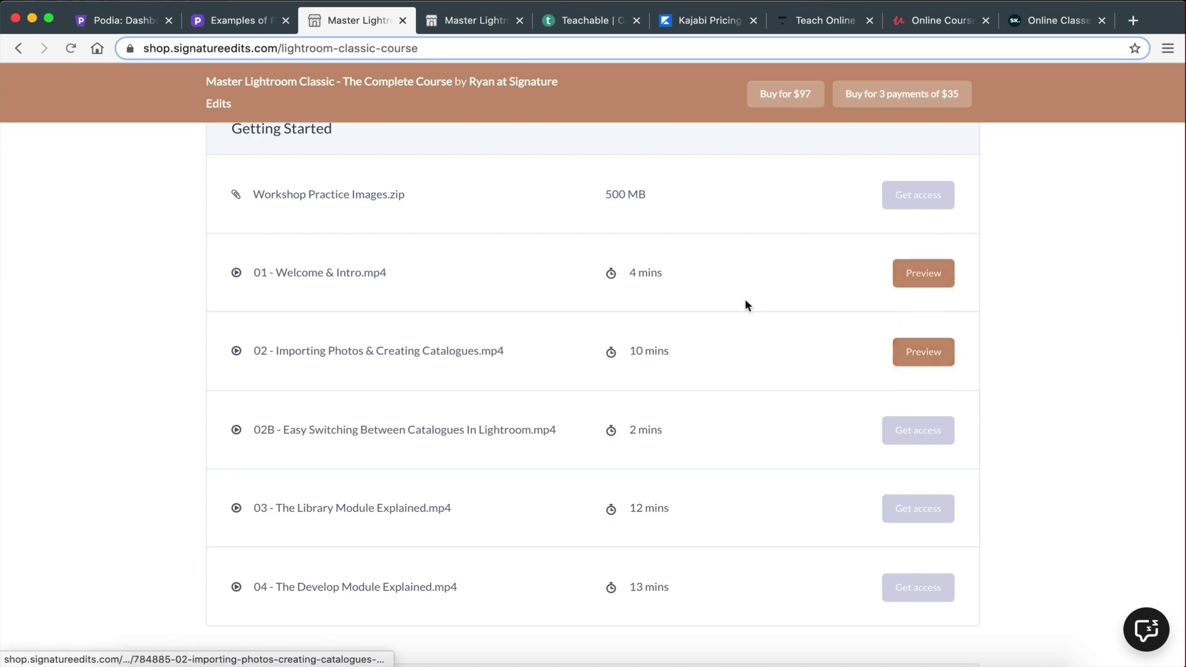
Step: Open the preview of lesson 02 - Importing Photos & Creating Catalogues and look over its video page
click(920, 359)
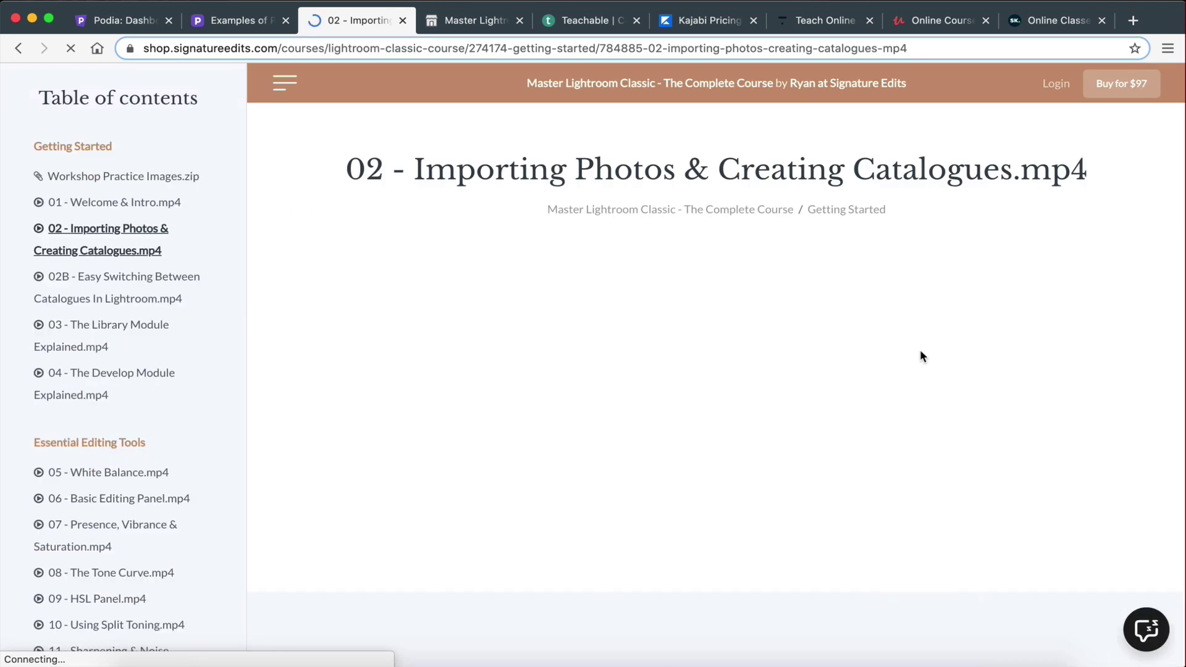
scroll(702, 186, down, 5)
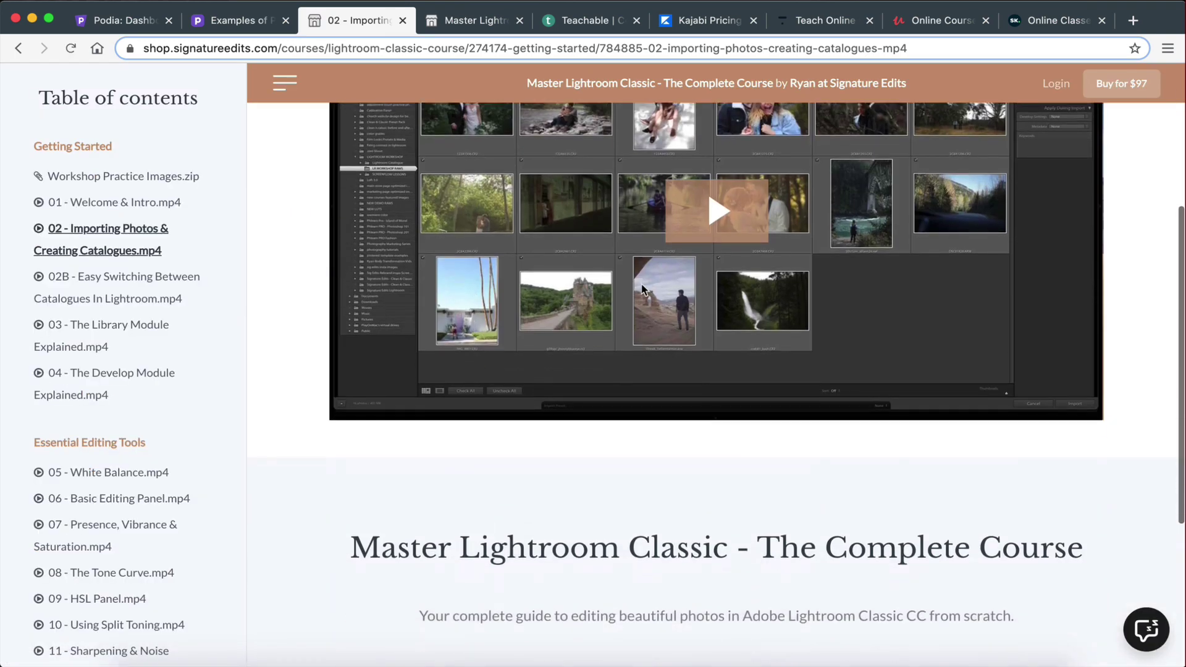
scroll(701, 185, up, 5)
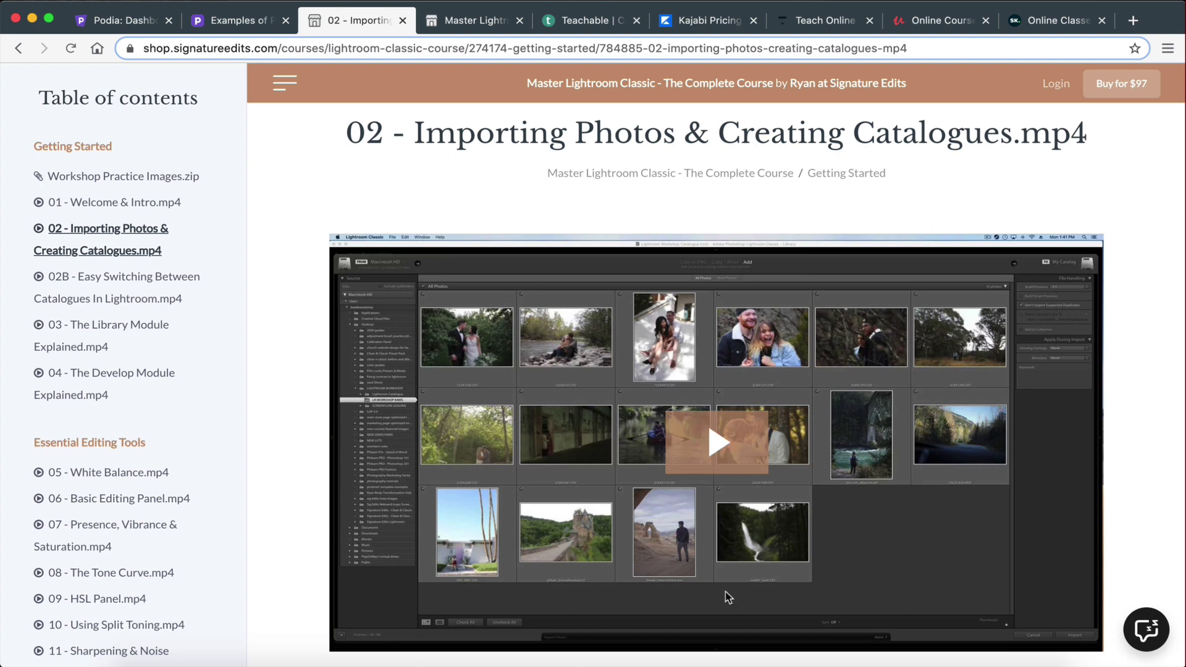
scroll(718, 463, up, 2)
scroll(718, 463, down, 3)
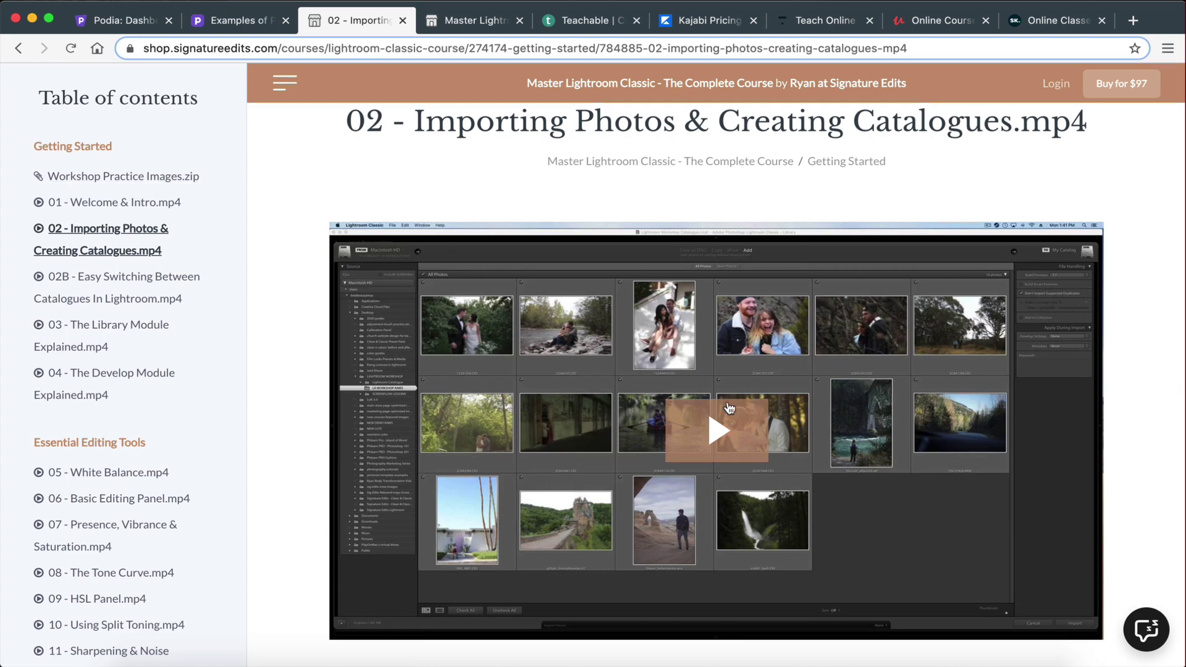
scroll(729, 406, down, 5)
scroll(85, 383, down, 5)
scroll(86, 371, up, 6)
scroll(93, 454, up, 5)
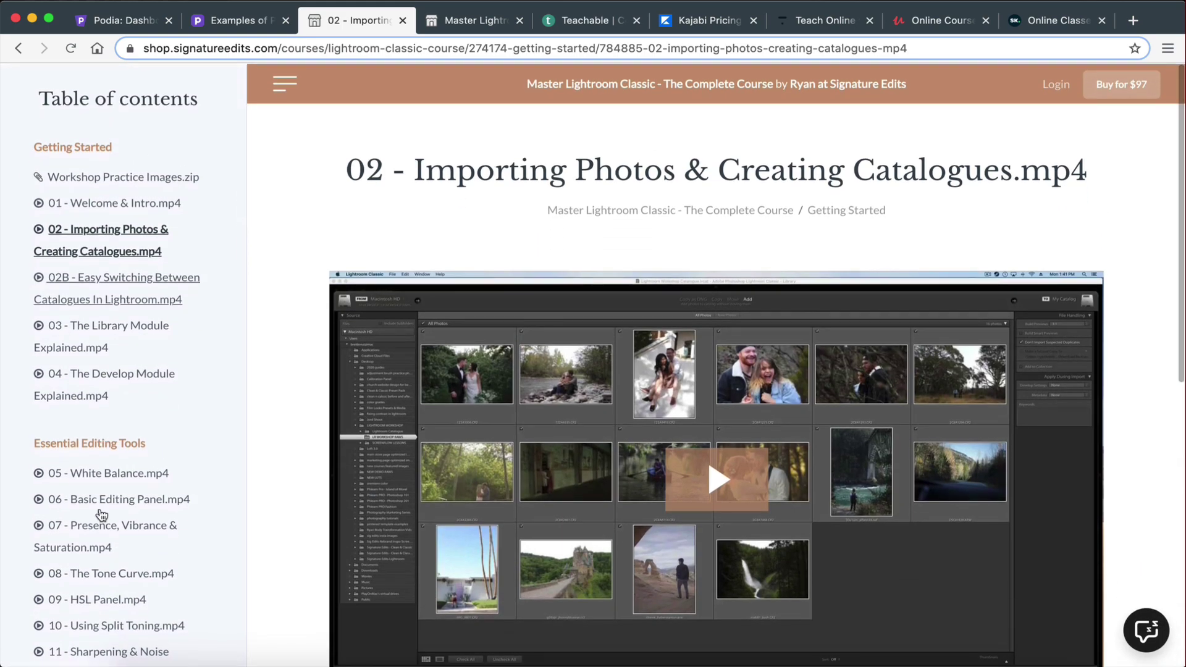
Step: Look through the course's table of contents and the layout of the lesson 02 page
scroll(112, 297, down, 15)
scroll(116, 300, up, 15)
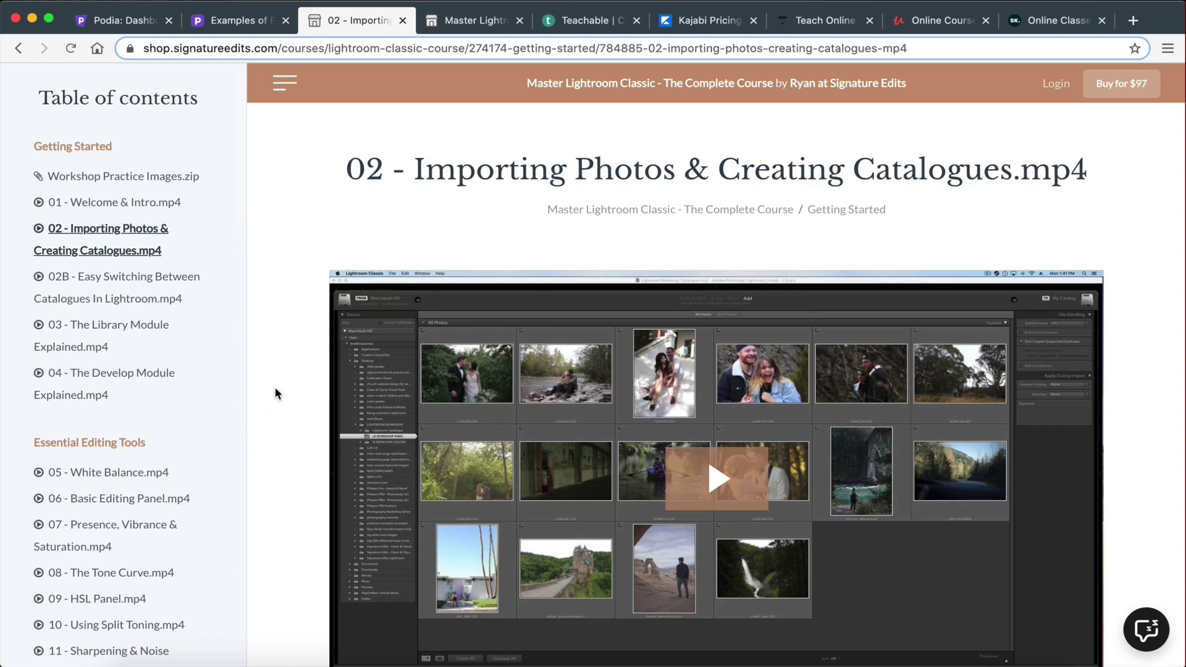
scroll(529, 266, down, 7)
scroll(529, 265, up, 7)
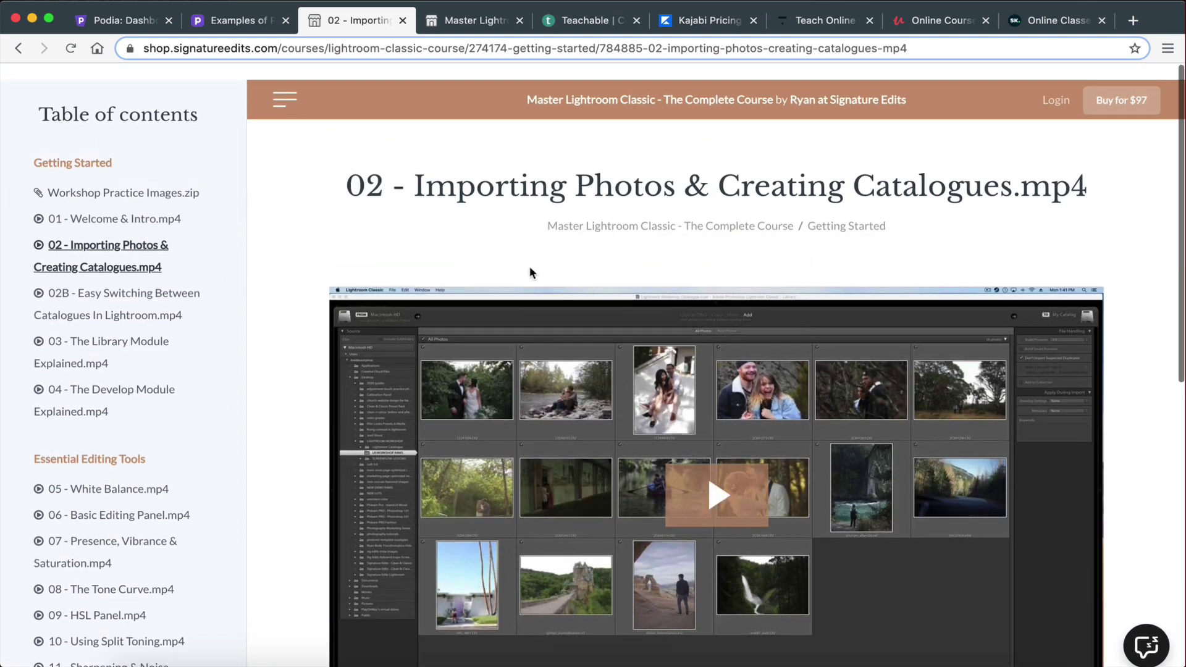
Step: View the page of lesson 02B - Easy Switching Between Catalogues and open lesson 01 - Welcome & Intro
click(117, 280)
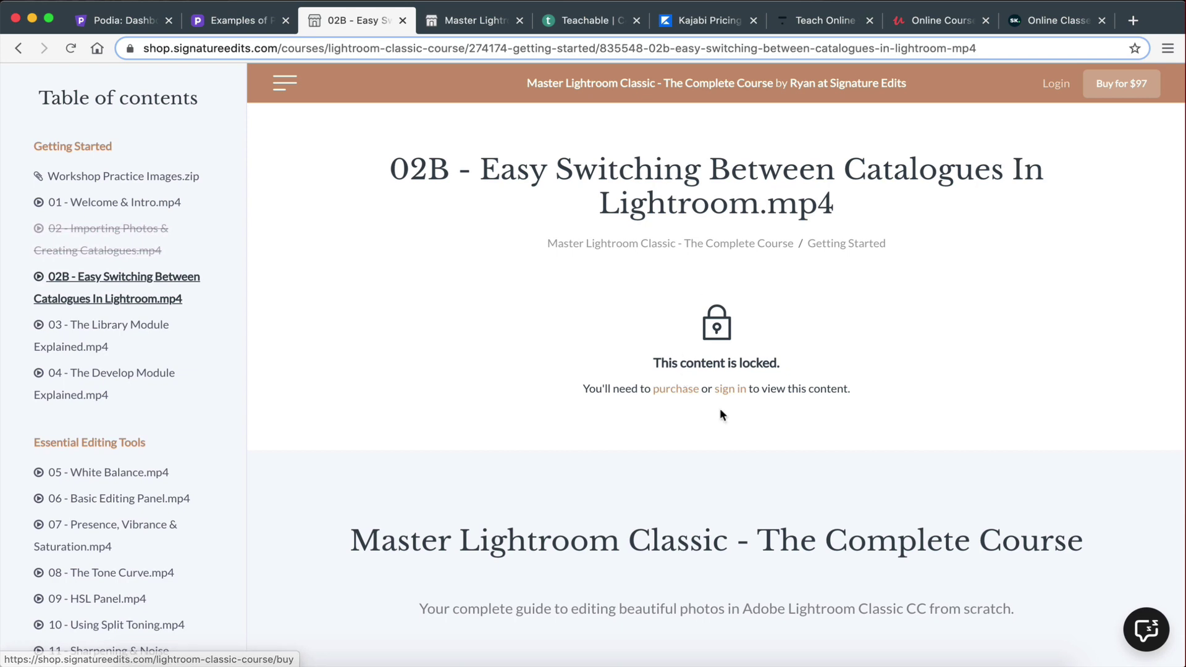
scroll(718, 331, down, 4)
scroll(676, 309, up, 4)
scroll(676, 309, down, 2)
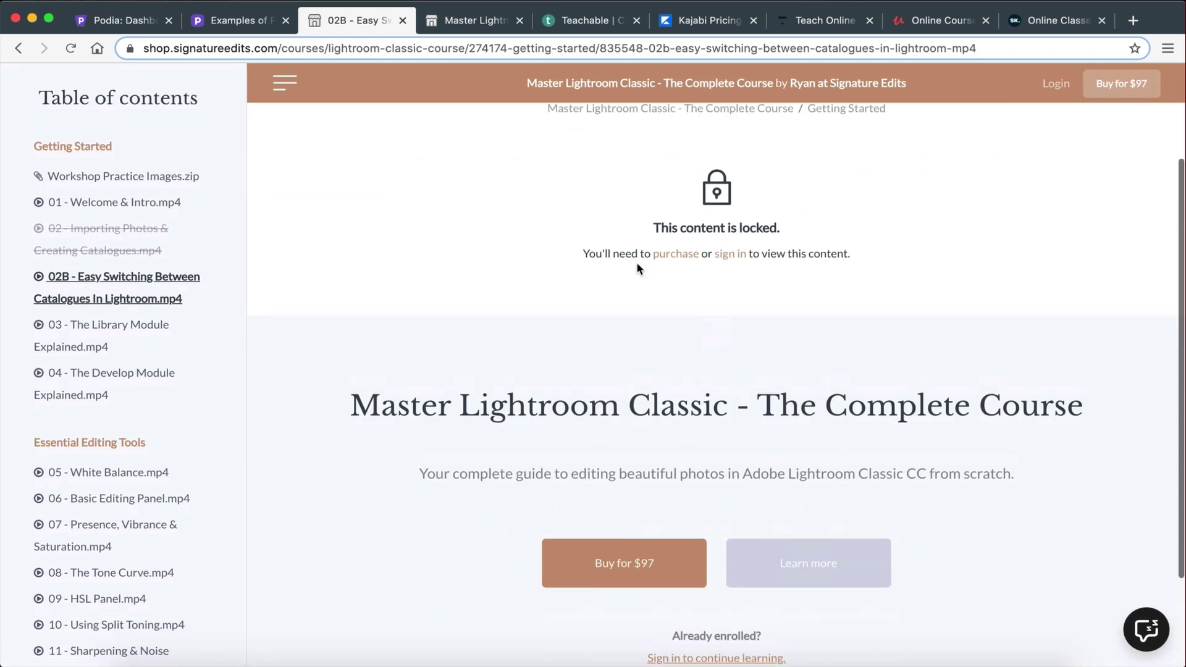
scroll(636, 262, up, 2)
click(36, 204)
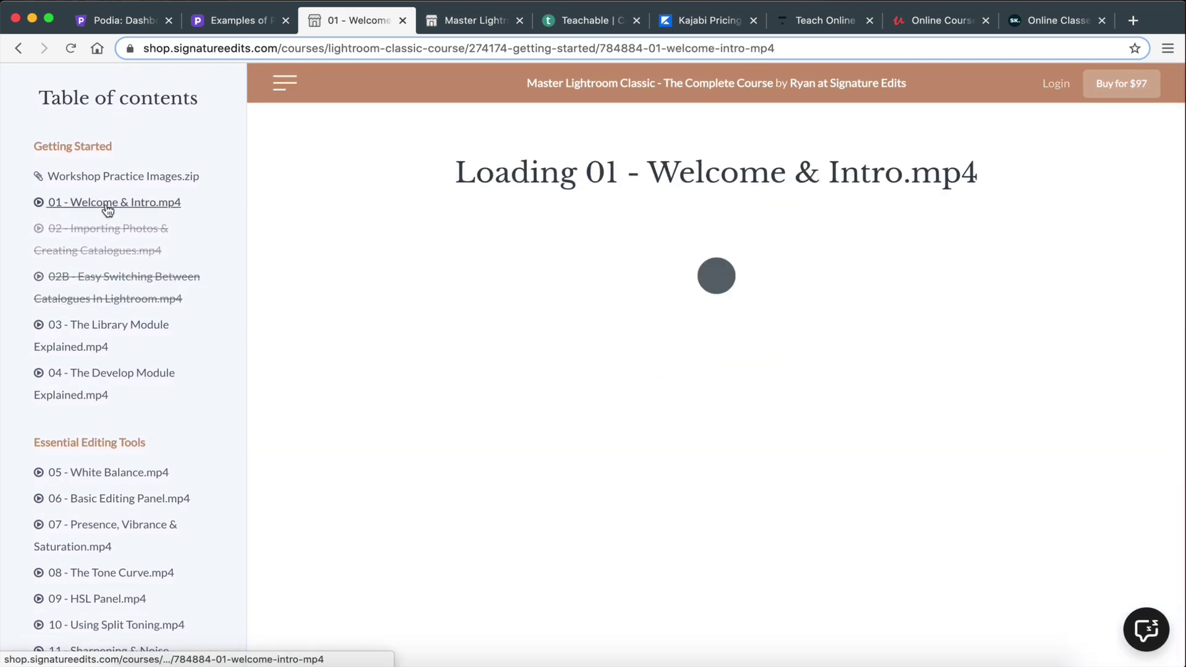
Step: Leave the Signature Edits example store by closing its page and return to the Podia dashboard
click(19, 48)
click(19, 49)
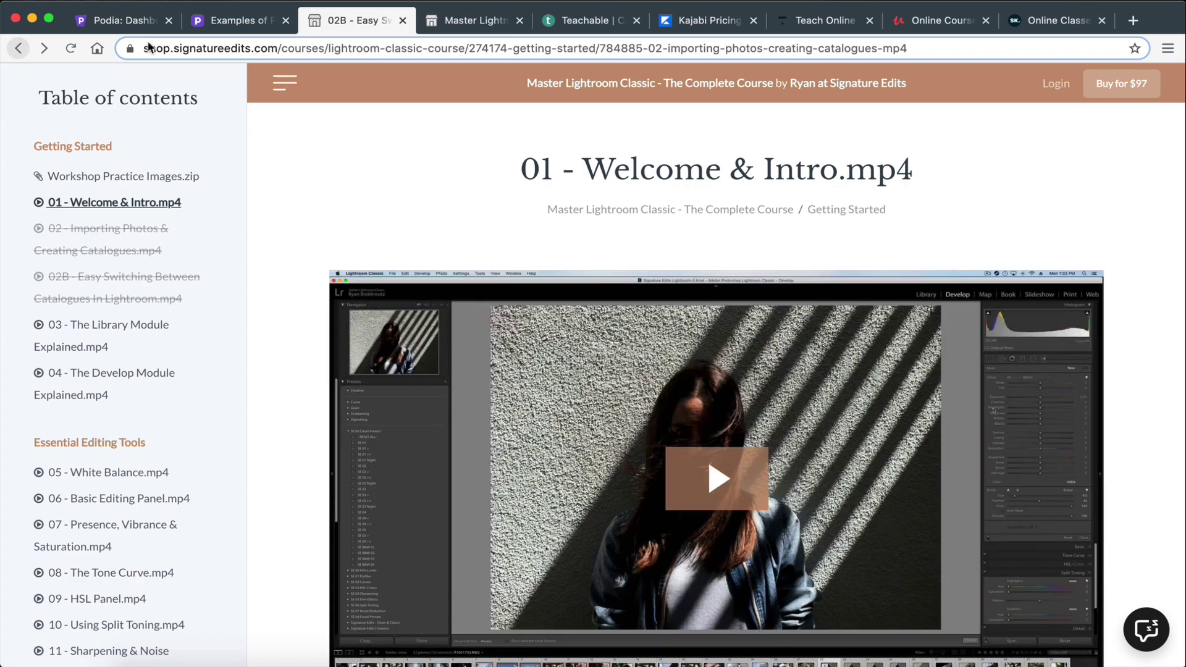
click(403, 21)
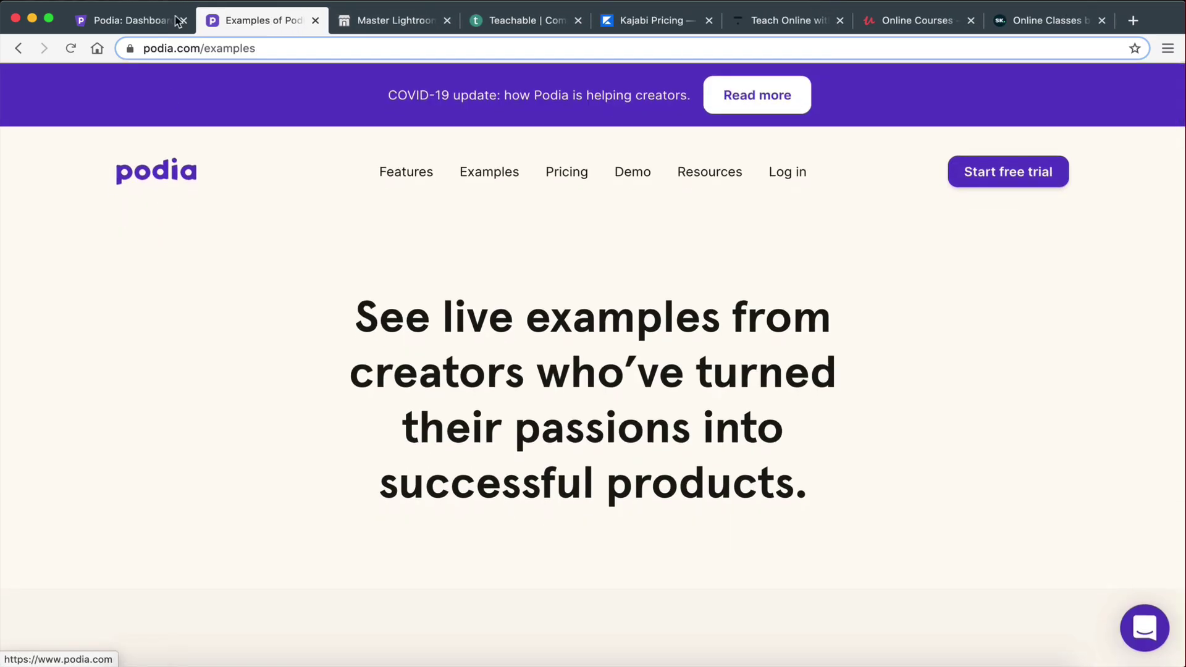
click(138, 24)
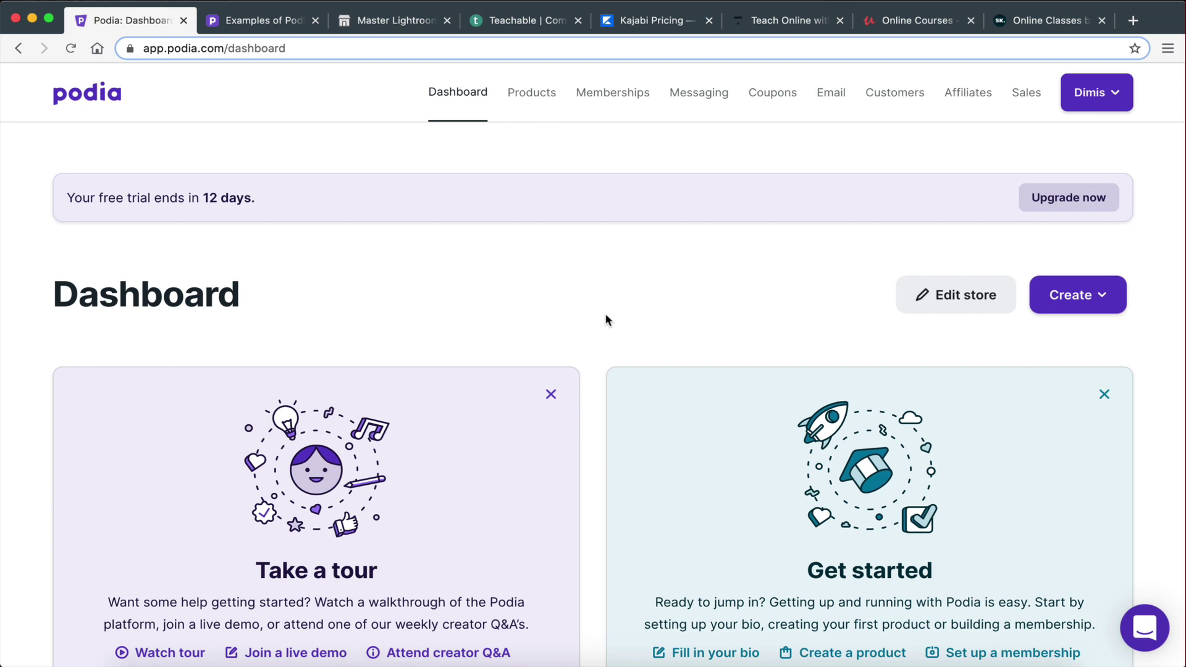
Step: Look over the Podia dashboard and open the Products page
scroll(608, 328, down, 5)
scroll(610, 330, up, 5)
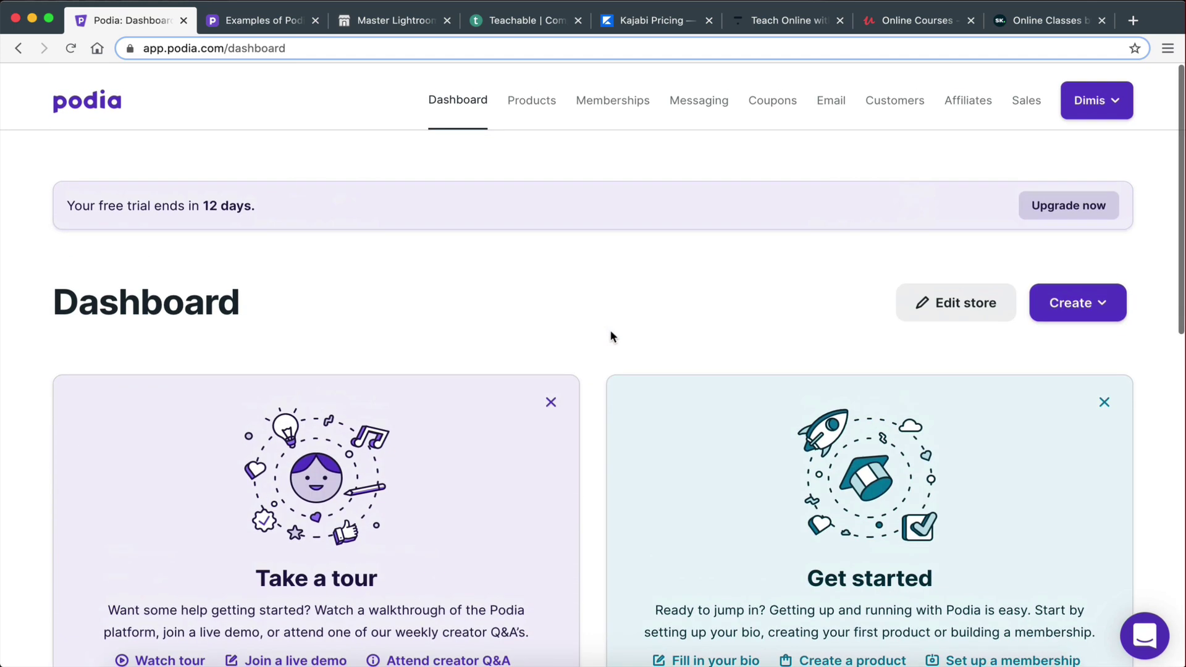
click(529, 96)
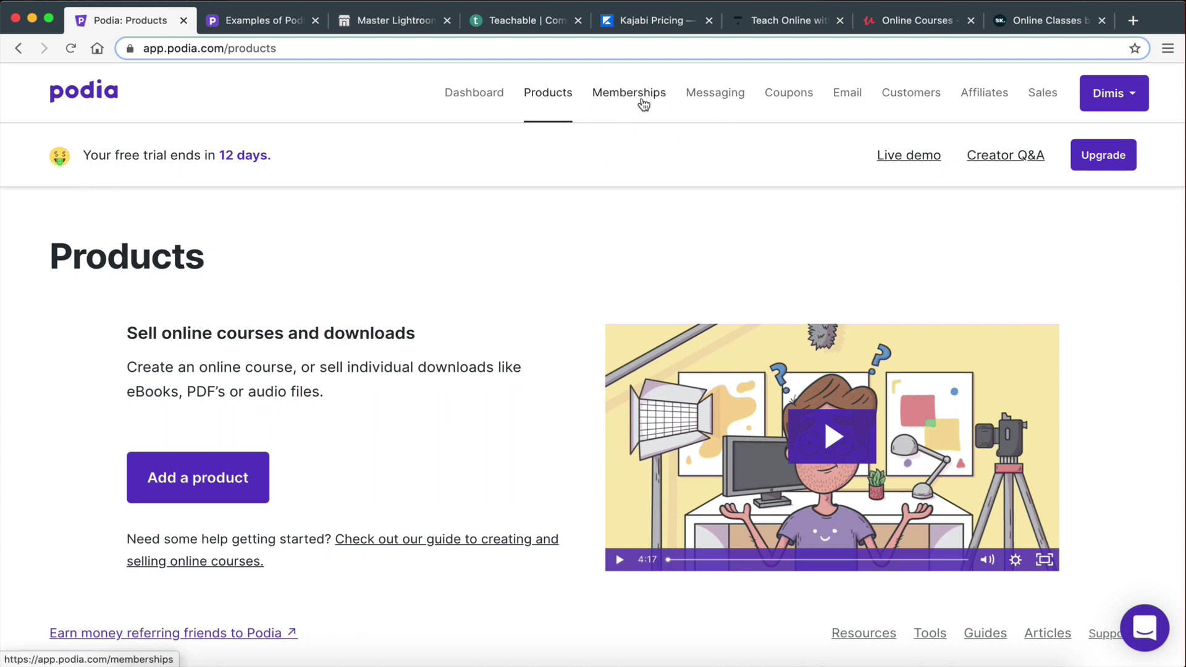
Step: Check the Mover and Shaker plans on Podia's pricing page and return to the Products page
click(273, 29)
click(567, 173)
scroll(758, 412, down, 5)
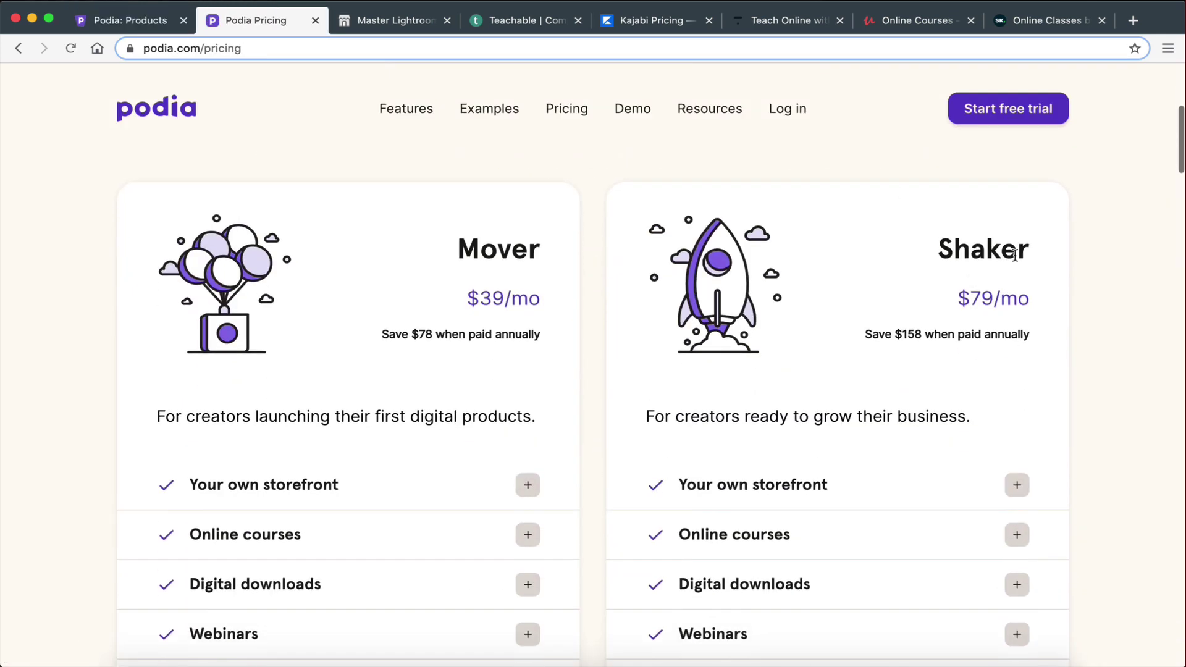
click(159, 25)
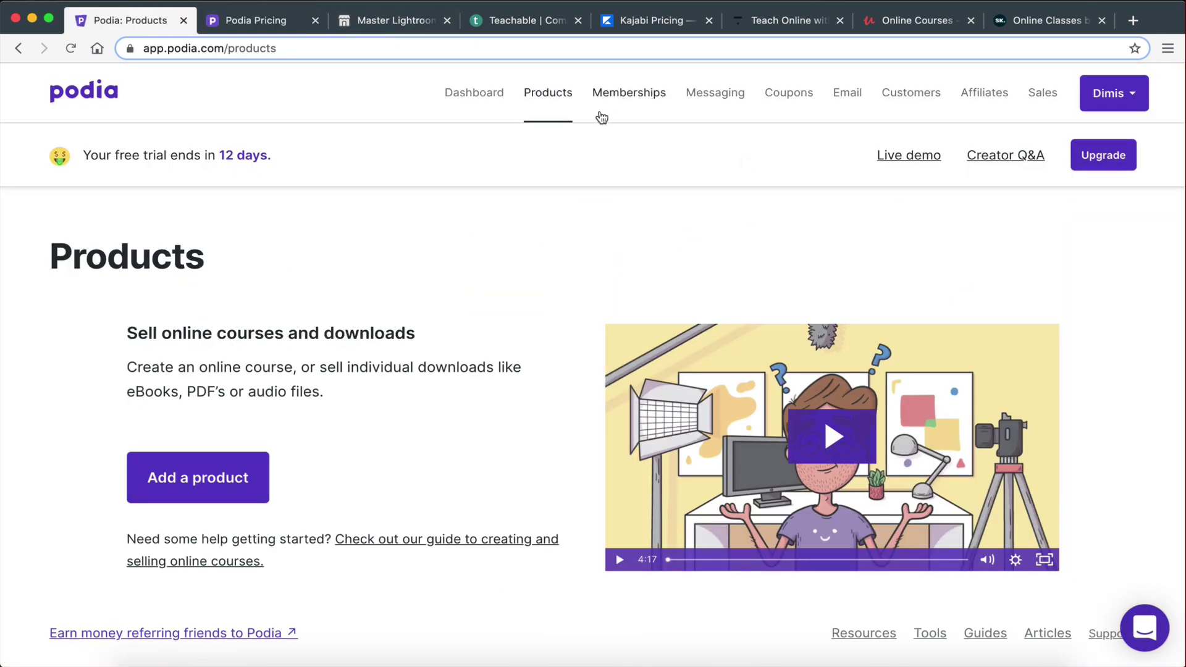
Step: Look over the Memberships page for creating a membership and open the Messaging page
click(620, 104)
scroll(404, 617, down, 3)
scroll(404, 617, up, 3)
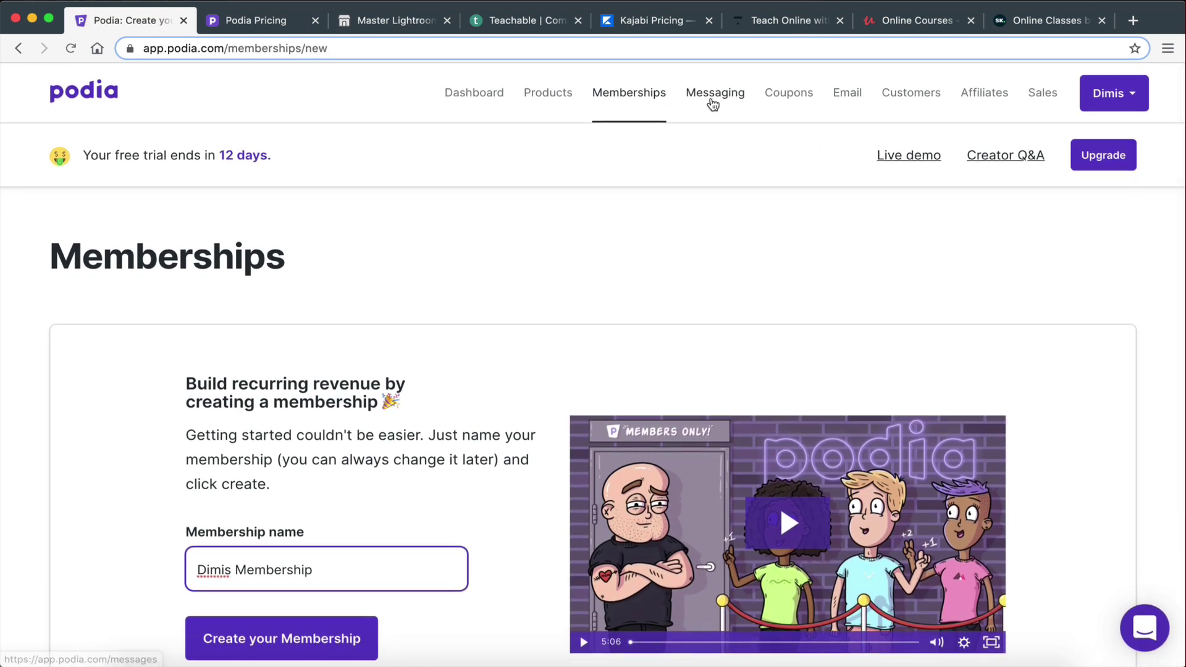
click(713, 103)
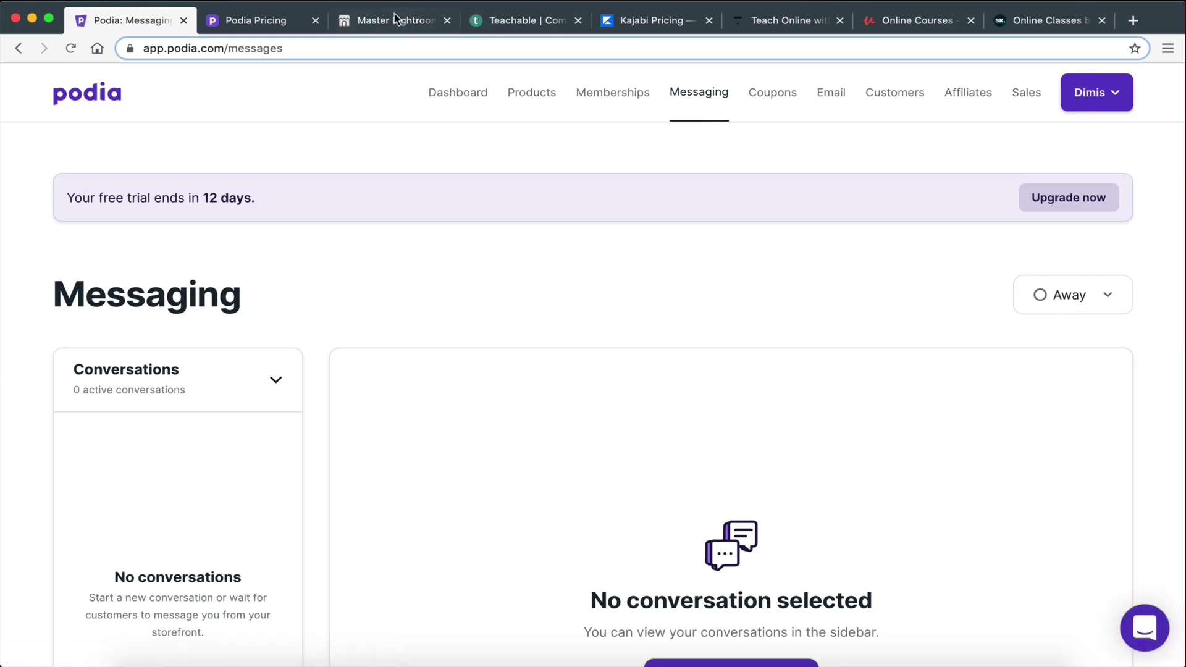
Step: Open the live chat window on Signature Edits' Master Lightroom Classic course page
click(371, 25)
scroll(505, 325, up, 1)
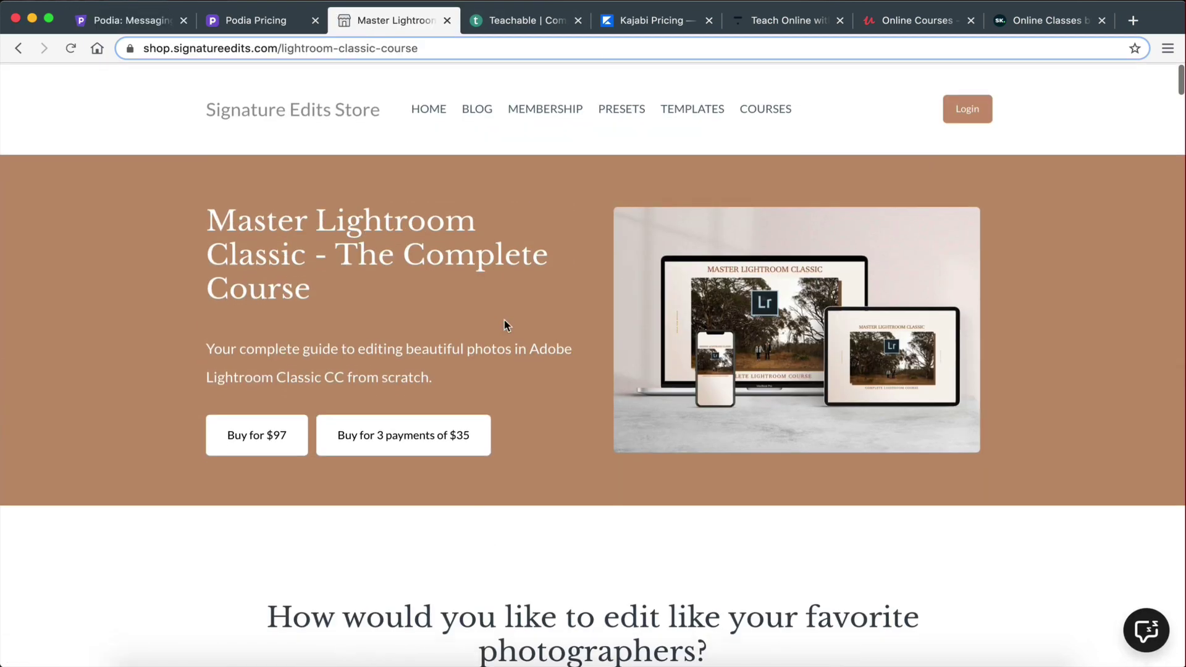
scroll(696, 522, down, 3)
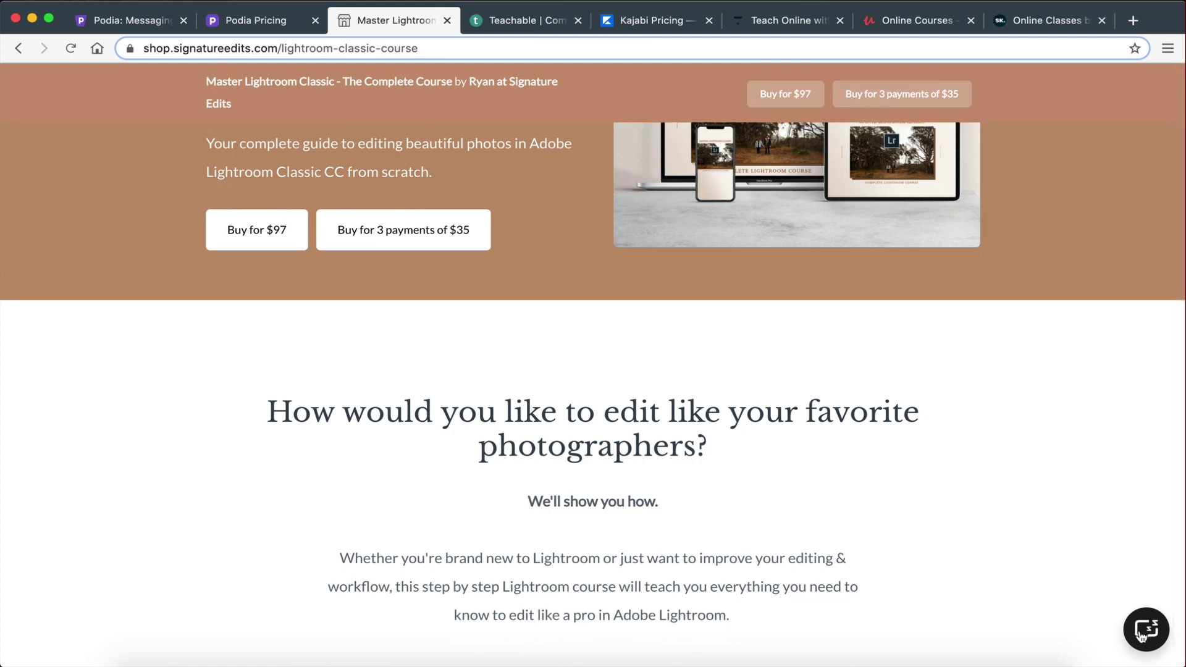
click(1142, 635)
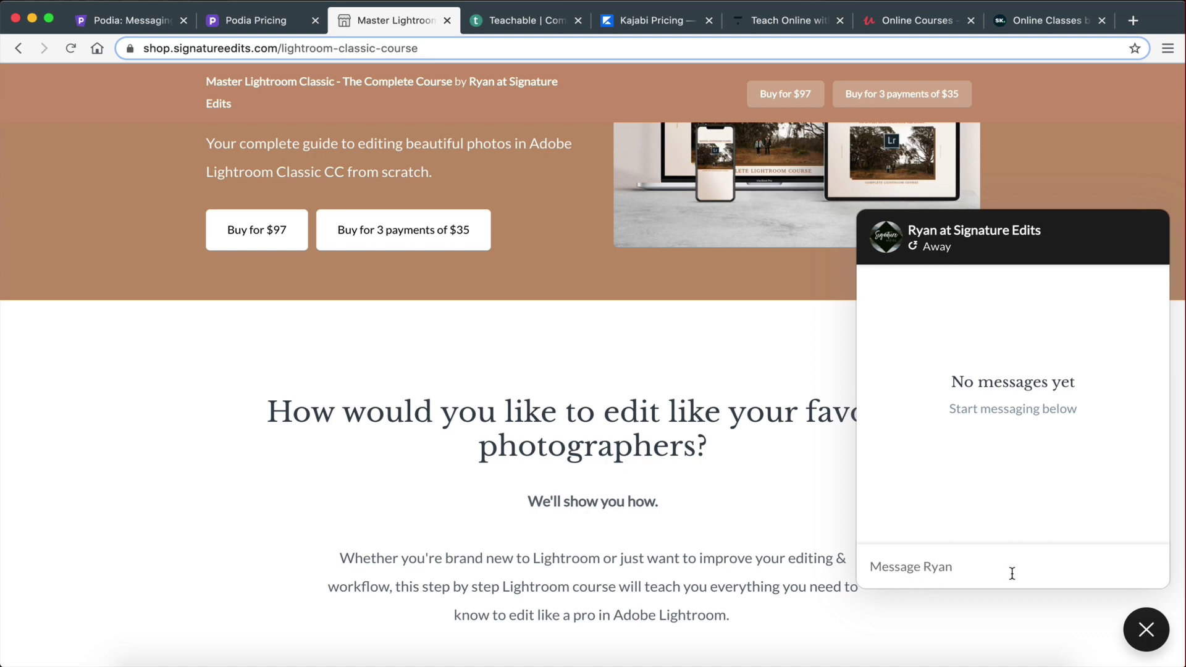
Step: Return to Podia's Messaging page and look over its conversations area
click(127, 20)
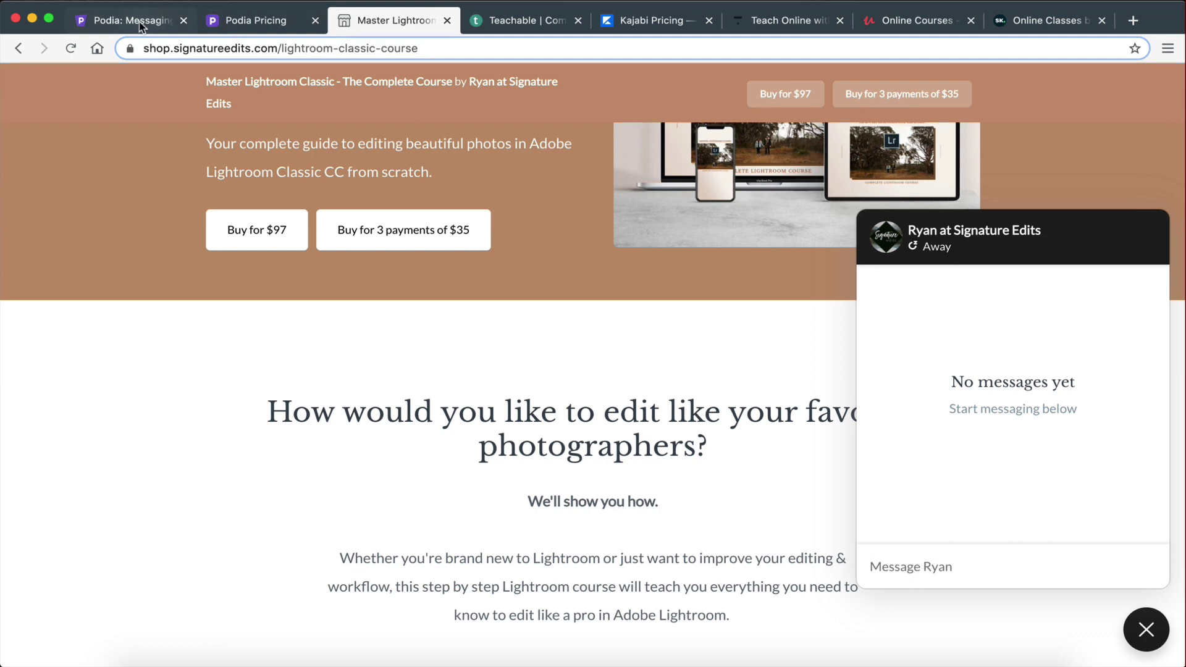
scroll(231, 414, down, 2)
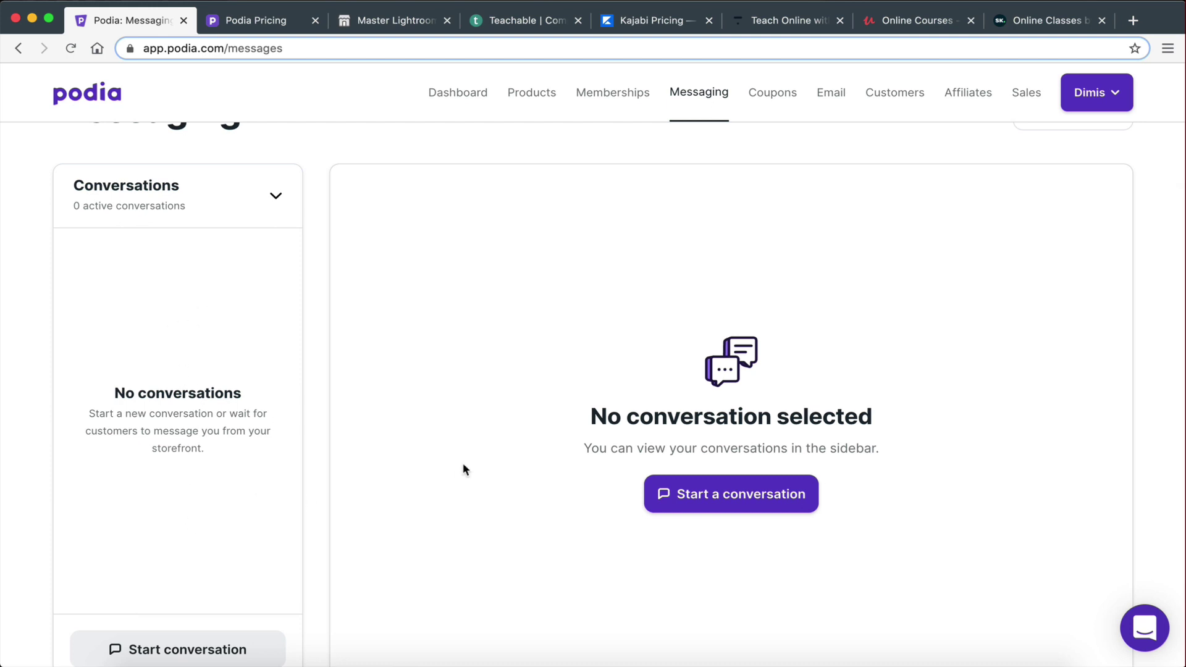
scroll(456, 405, up, 5)
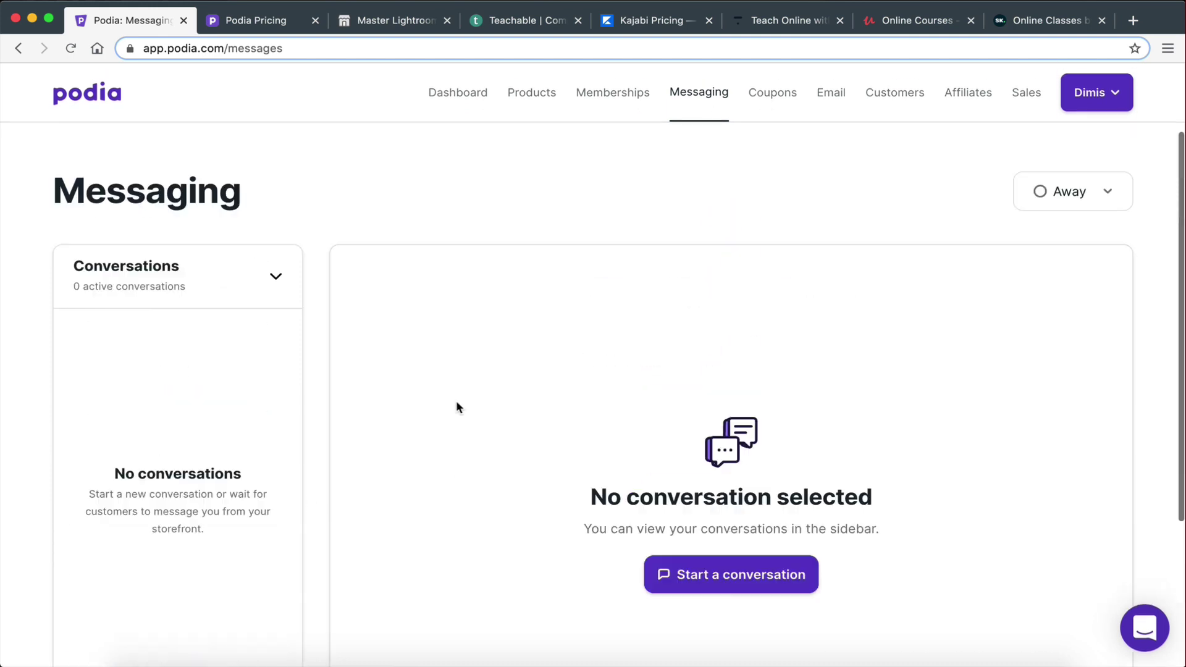
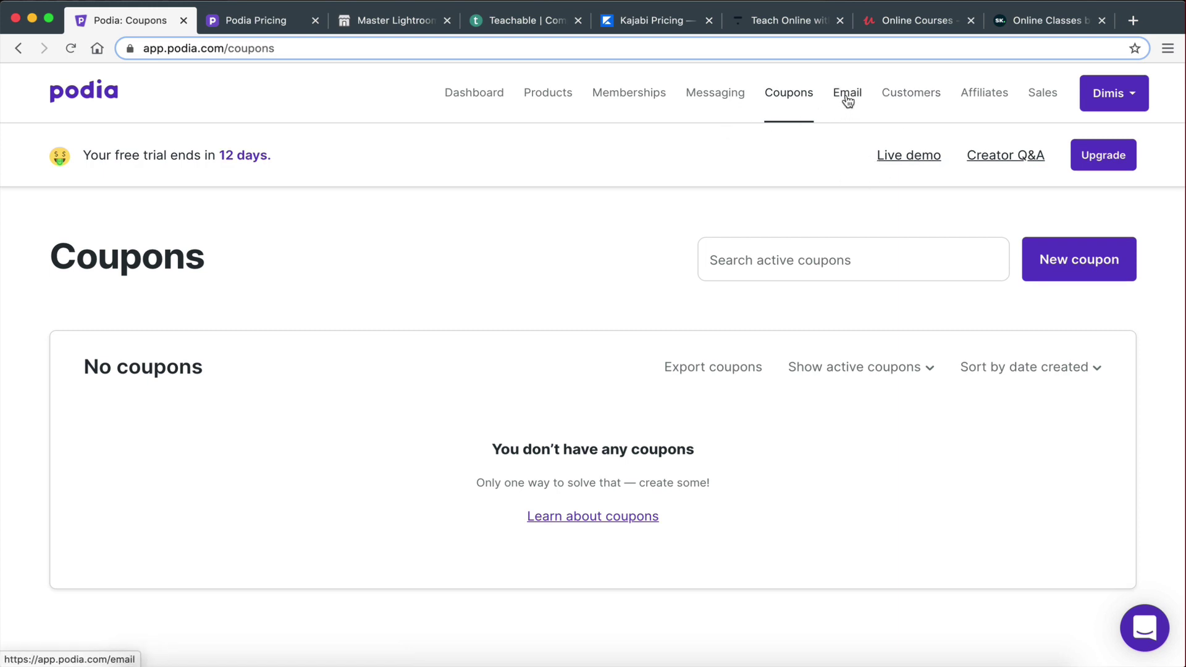
Step: Open the Email page and examine its overview metrics and the list of broadcasts
click(848, 98)
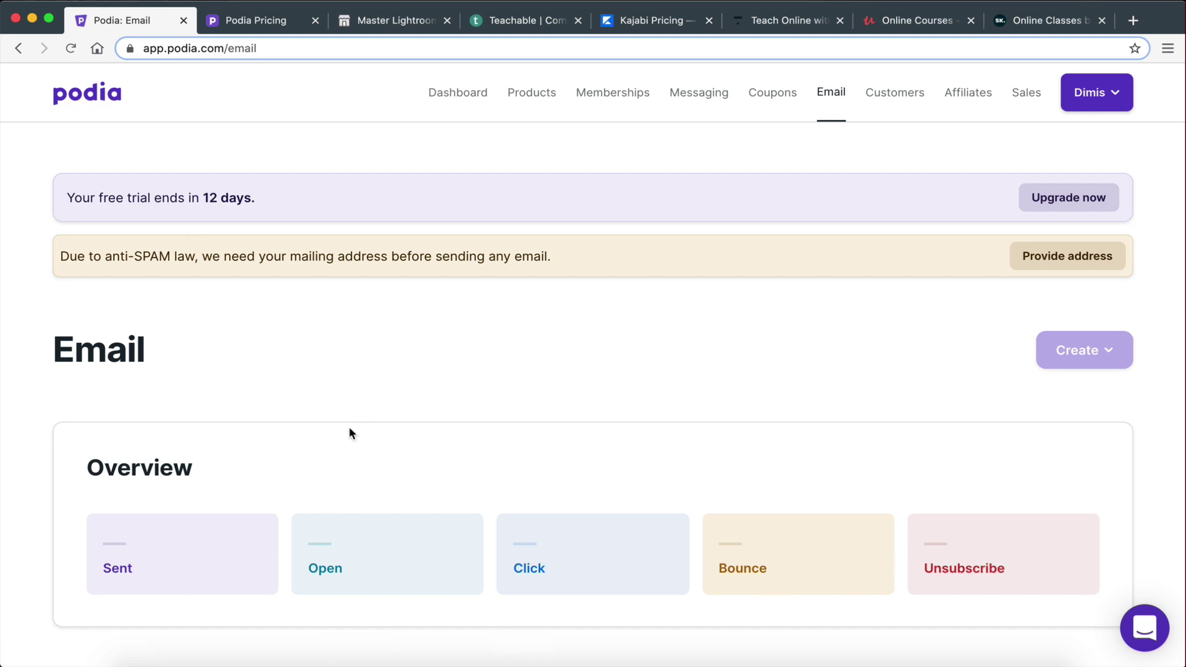
scroll(350, 434, down, 5)
scroll(349, 429, up, 5)
scroll(192, 378, down, 6)
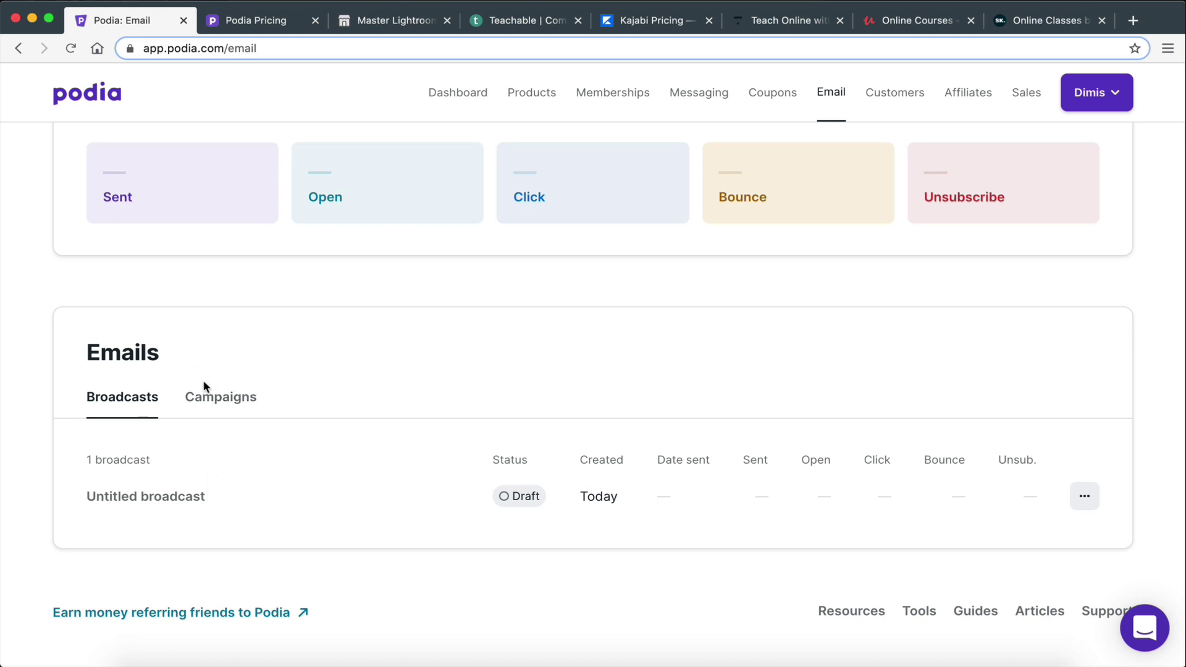
Step: Create a new email campaign from the Campaigns list
click(203, 407)
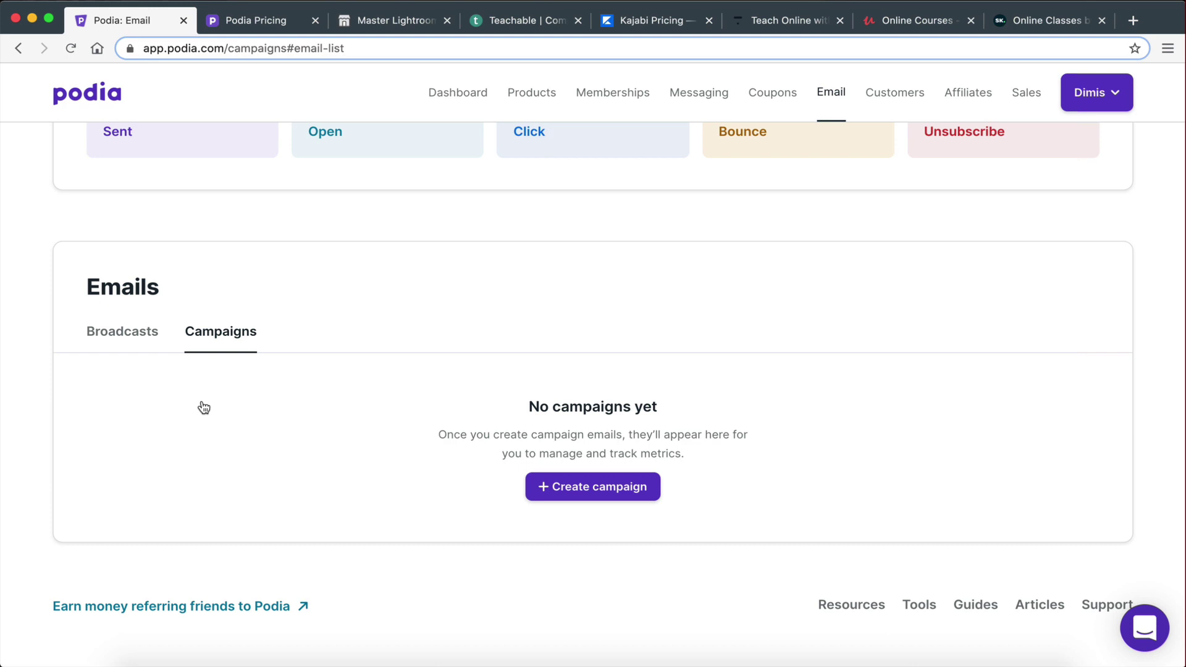
click(595, 498)
scroll(328, 533, down, 4)
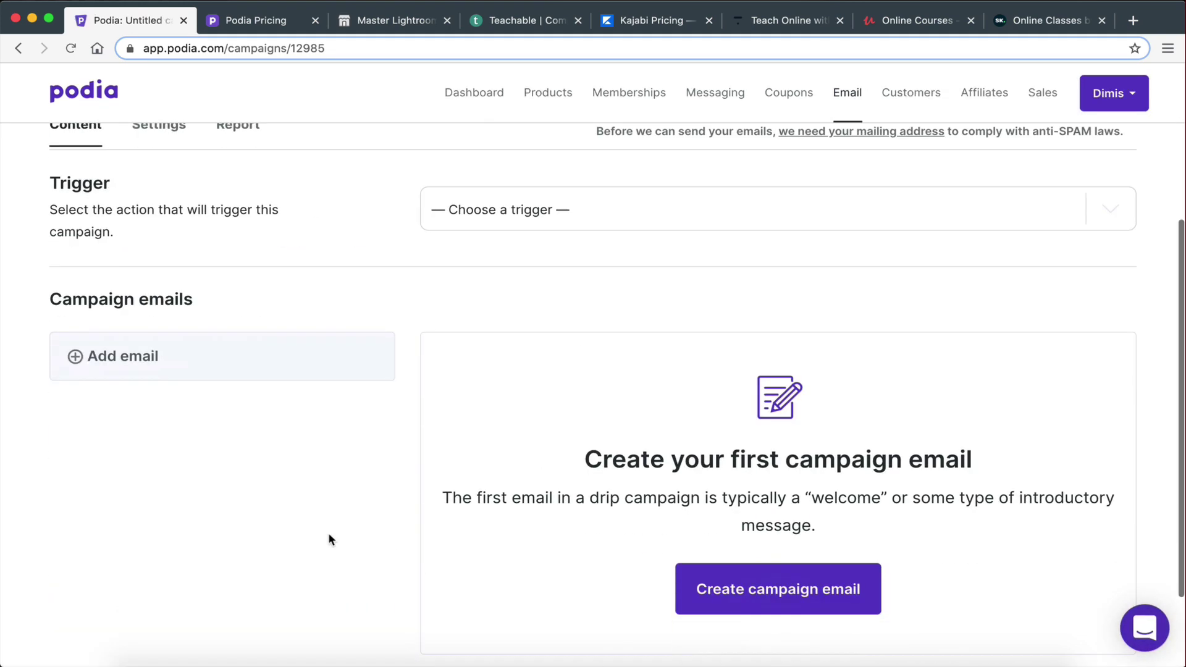
Step: Set the untitled campaign's trigger to Newsletter signup for the store's own Podia address
scroll(447, 320, up, 2)
click(447, 321)
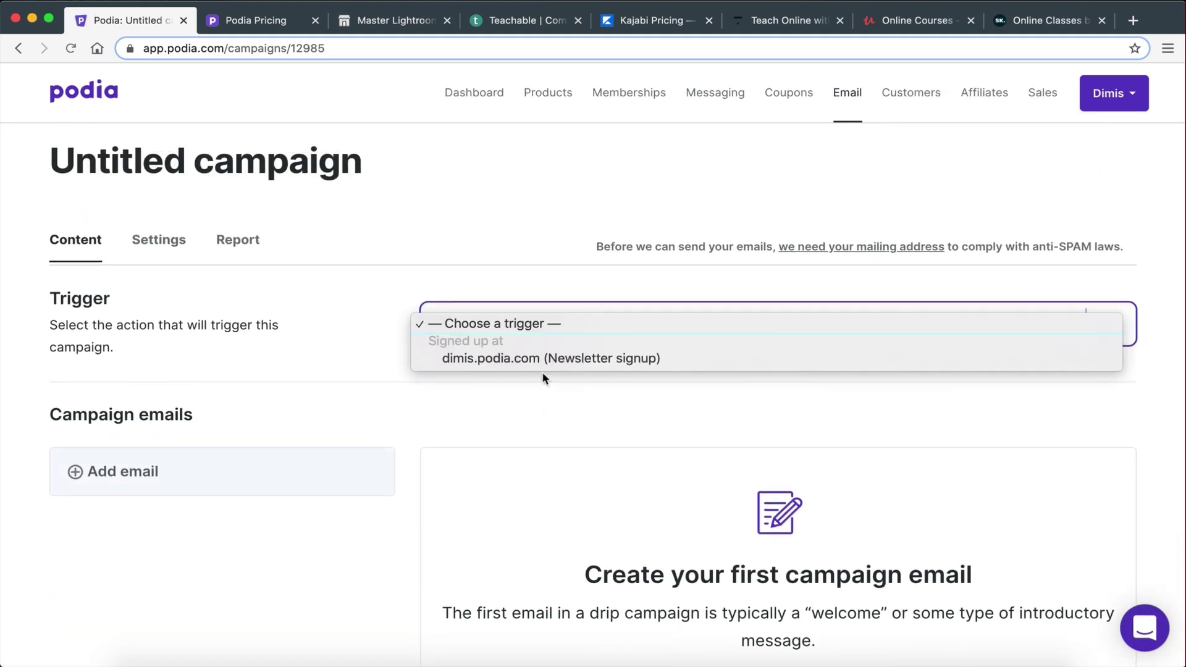
key(Escape)
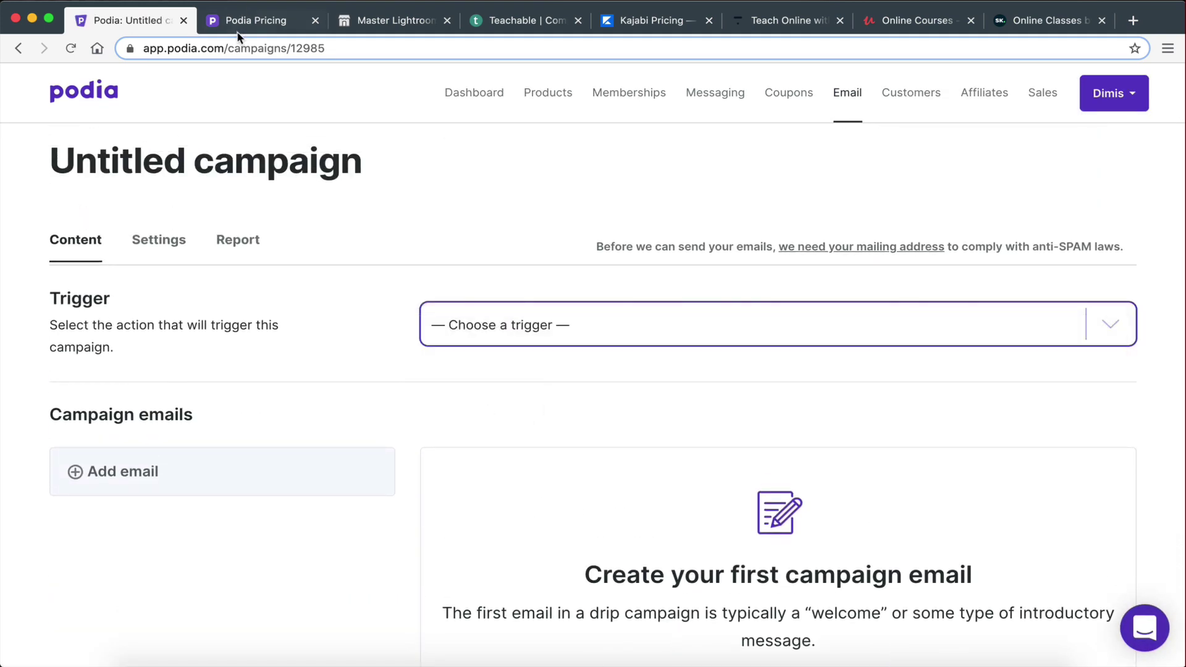
click(556, 325)
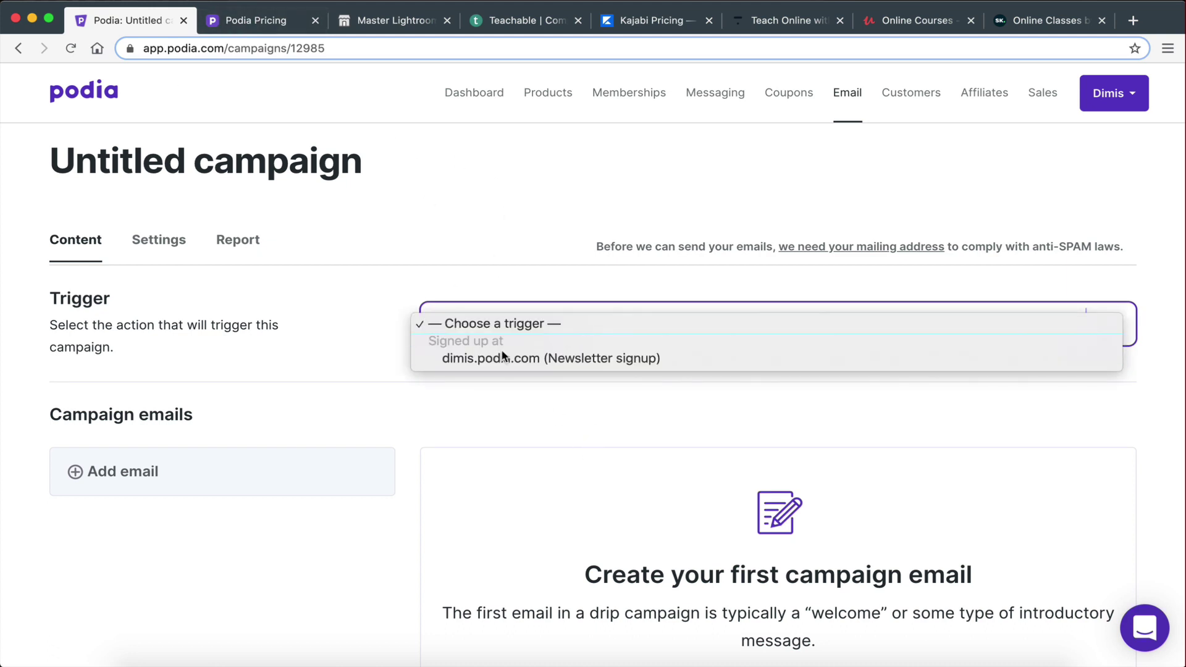
click(503, 353)
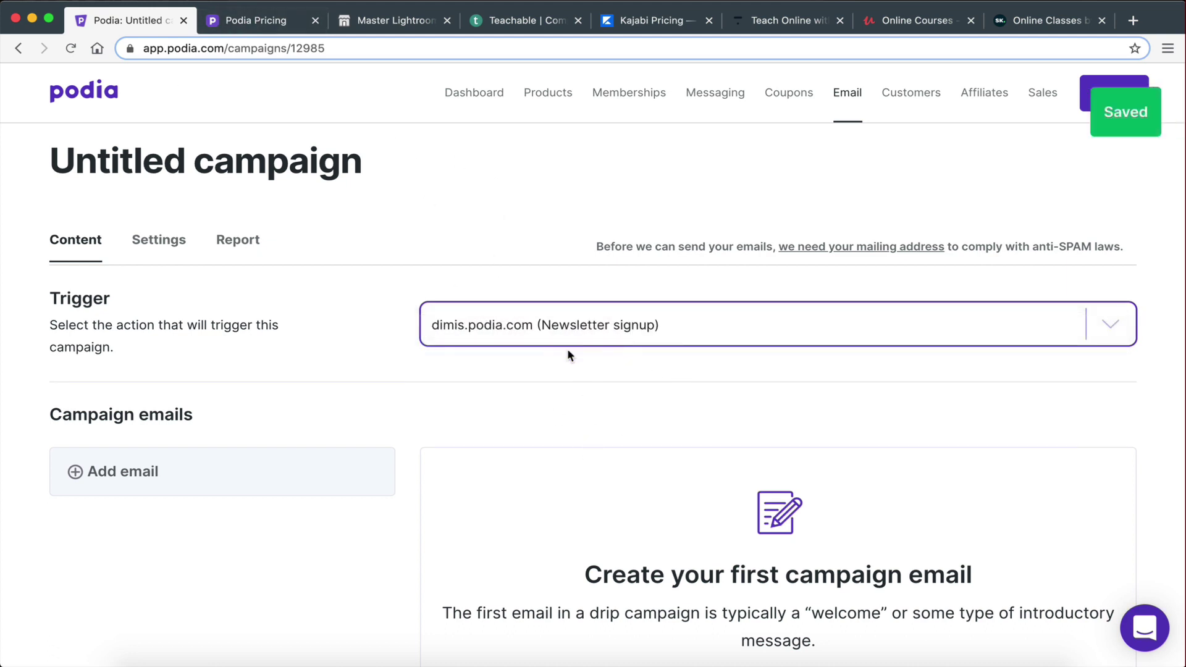
click(442, 358)
scroll(527, 395, down, 3)
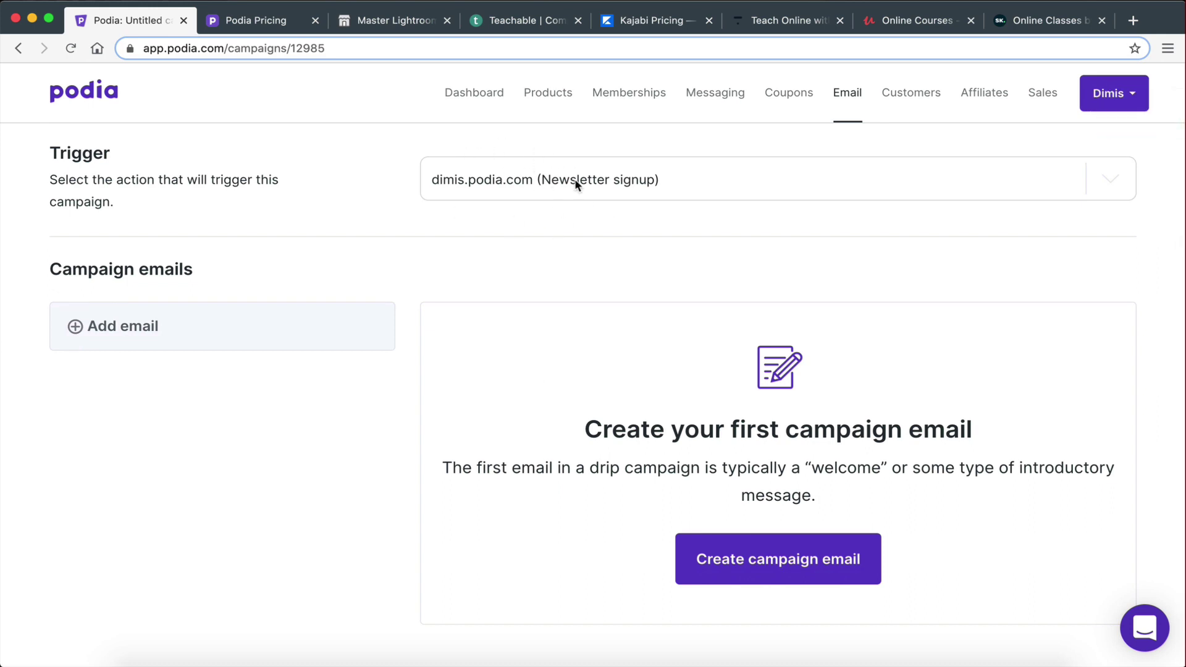
click(260, 20)
click(149, 22)
Step: Open the dashboard in a separate browser tab and enter the store editor from there
scroll(362, 206, up, 5)
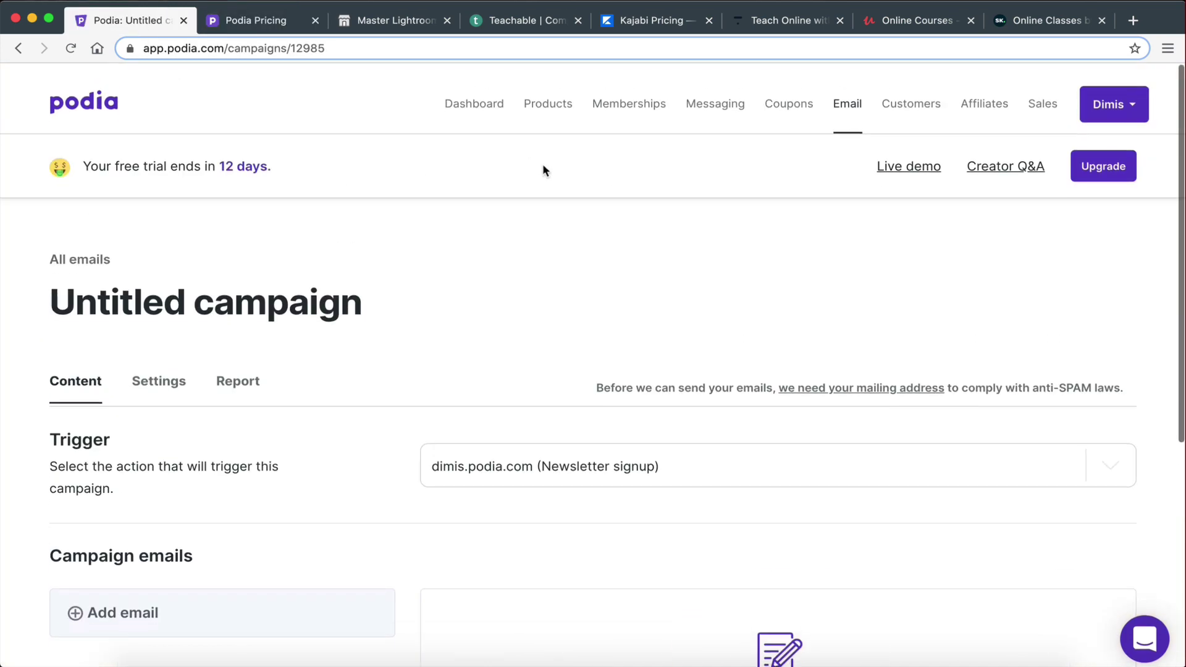
scroll(506, 136, down, 1)
right_click(469, 94)
click(519, 99)
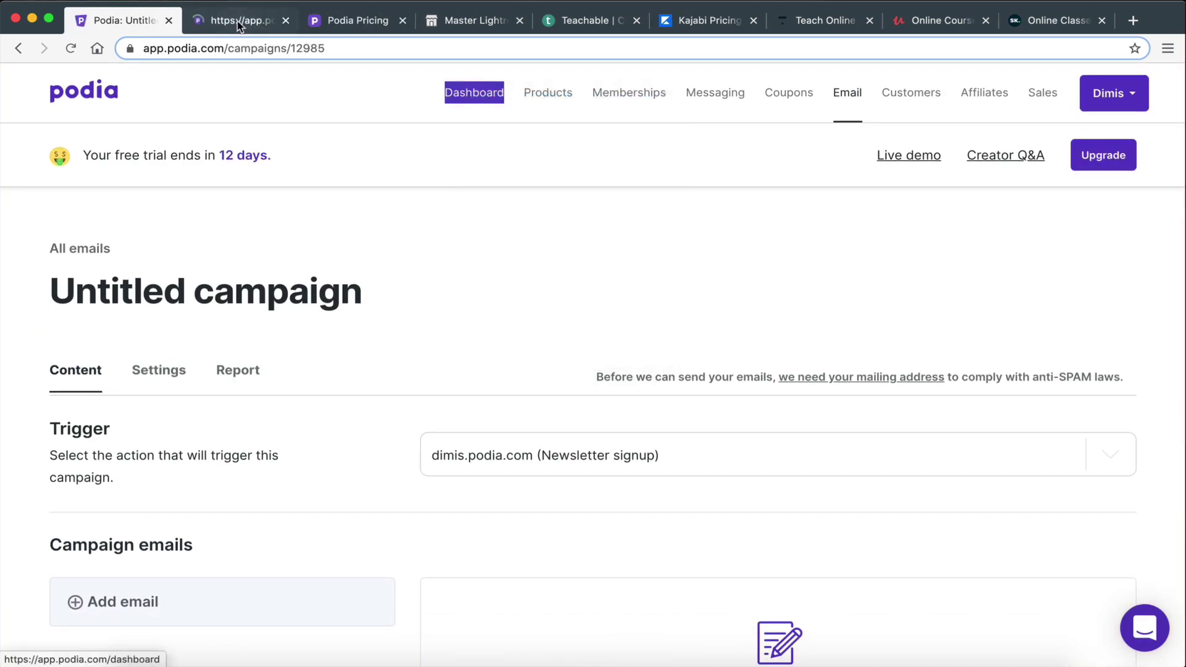
click(237, 21)
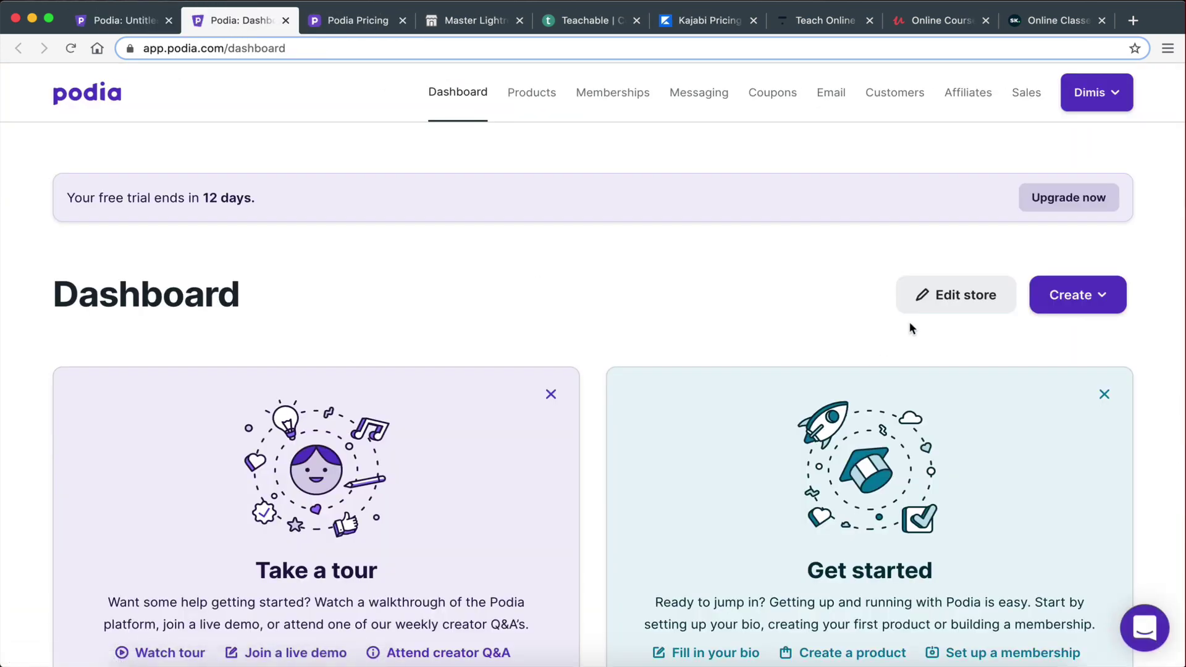
click(929, 306)
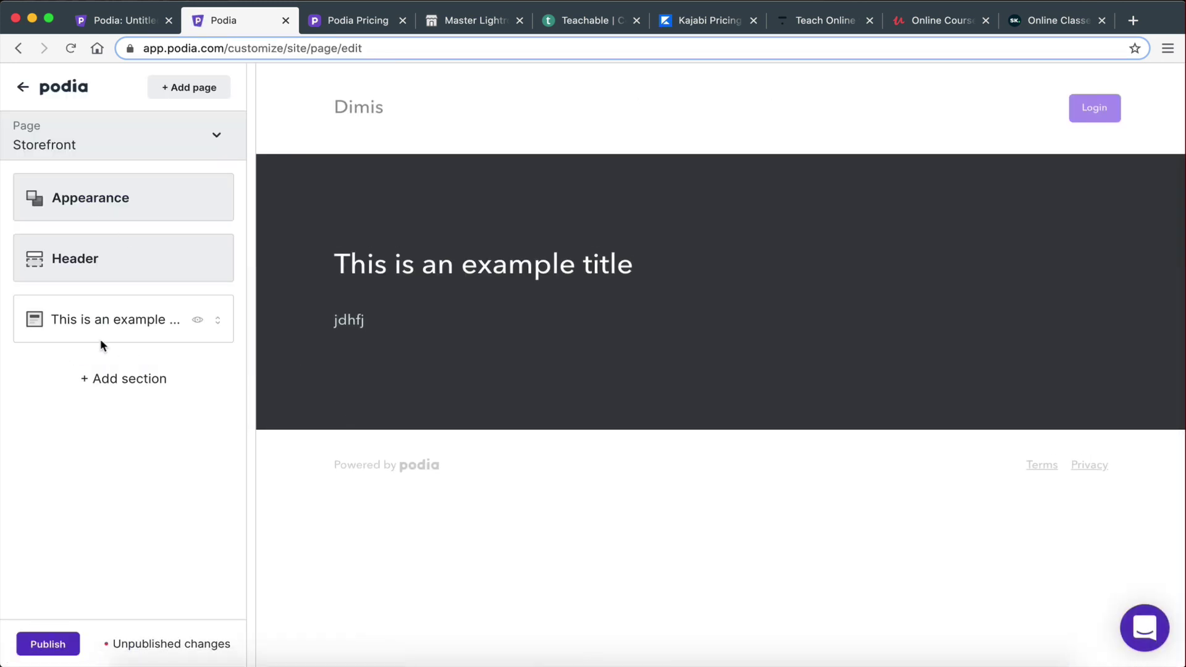
Step: Add a new page to the store and switch back to editing the Storefront page
click(181, 90)
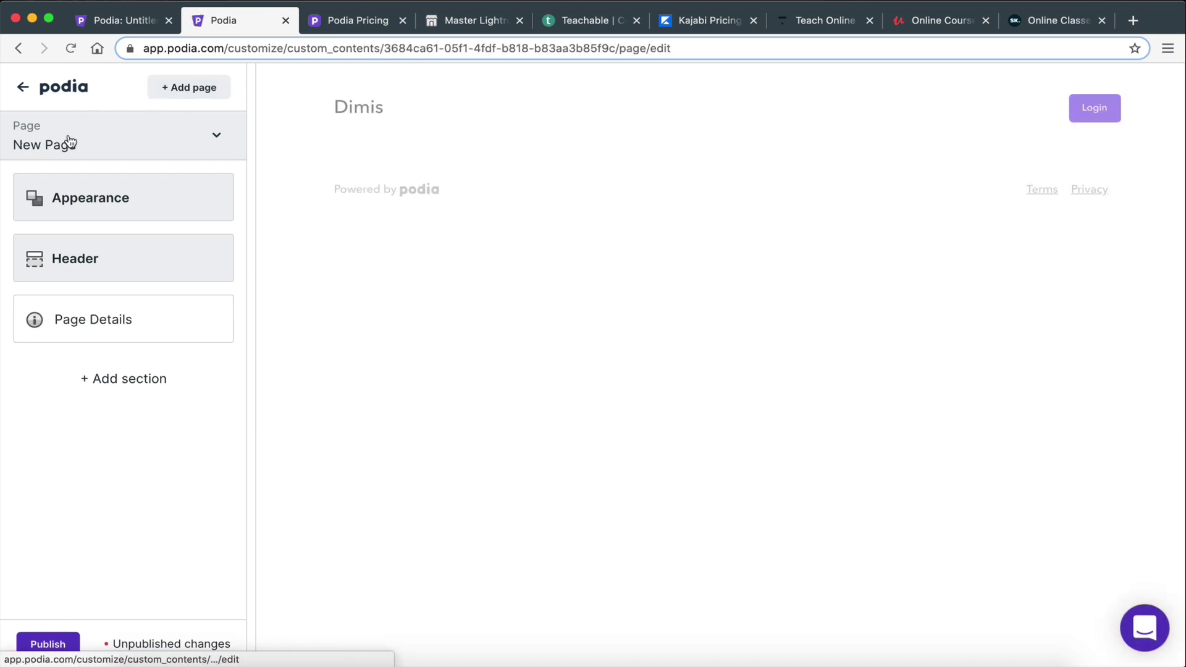
click(69, 141)
click(79, 266)
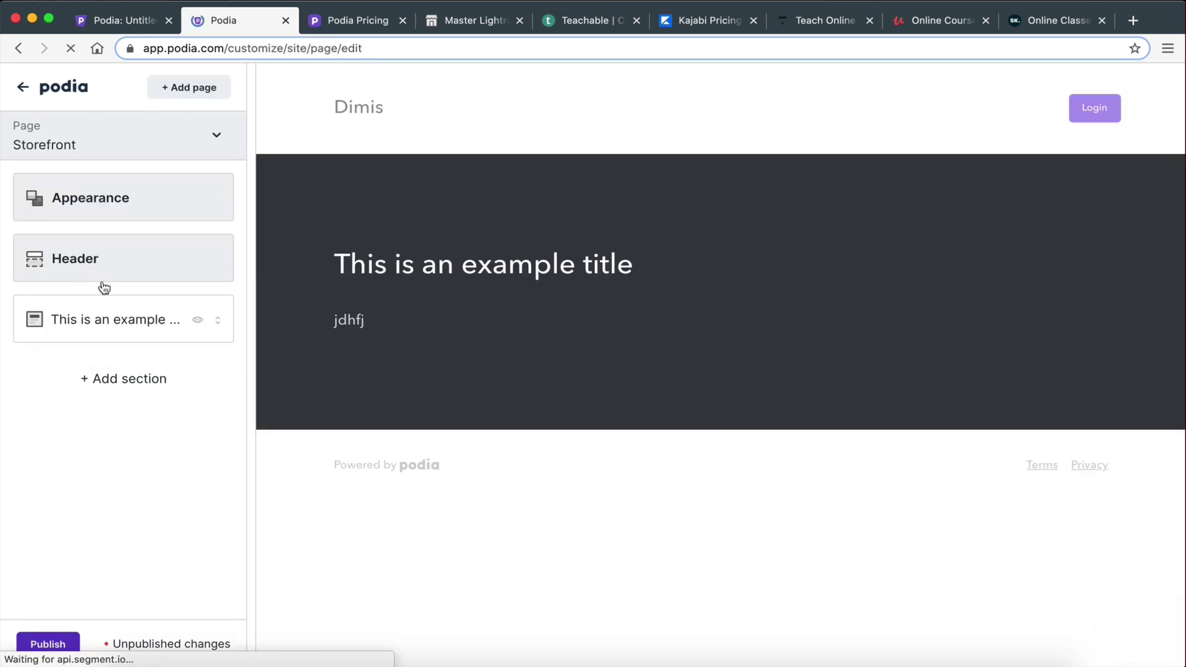
Step: Add the global Newsletter section to the Storefront page and look over its signup form in the preview
click(120, 386)
scroll(117, 492, down, 3)
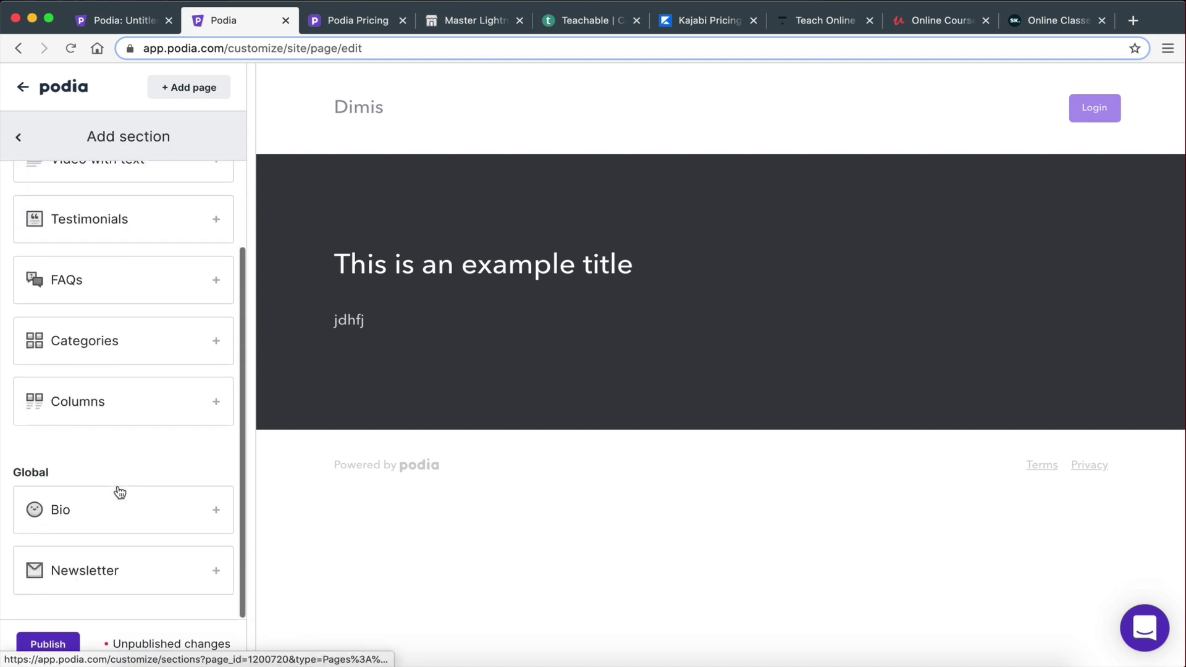
click(101, 574)
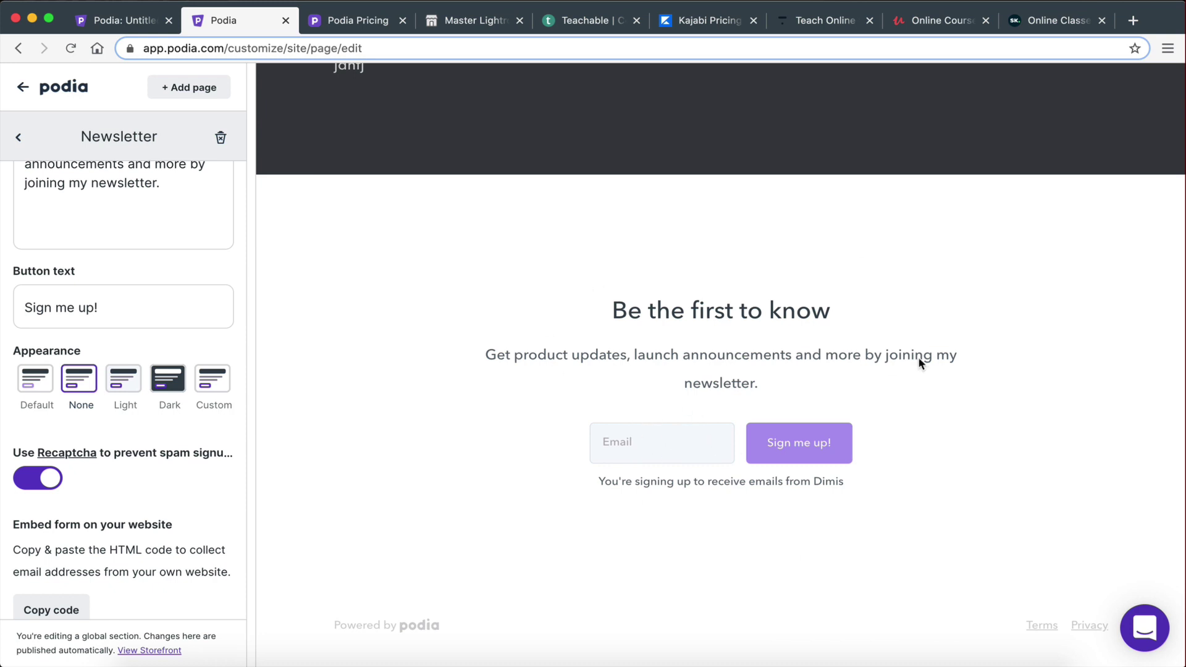
scroll(772, 241, up, 4)
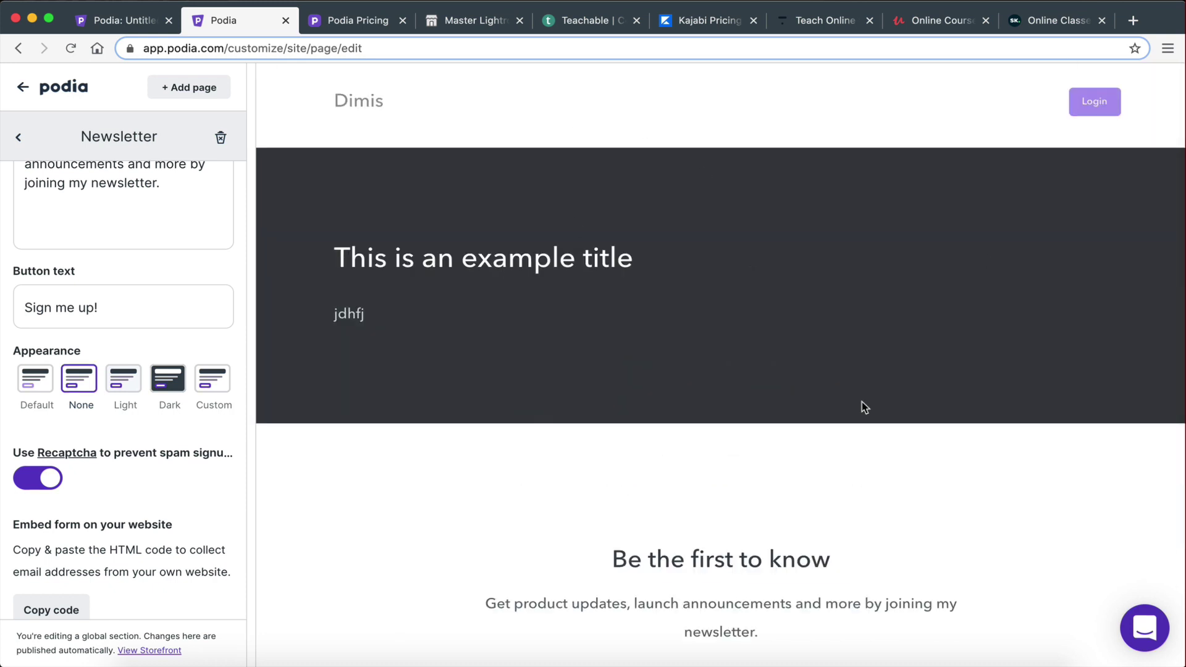
scroll(864, 407, down, 4)
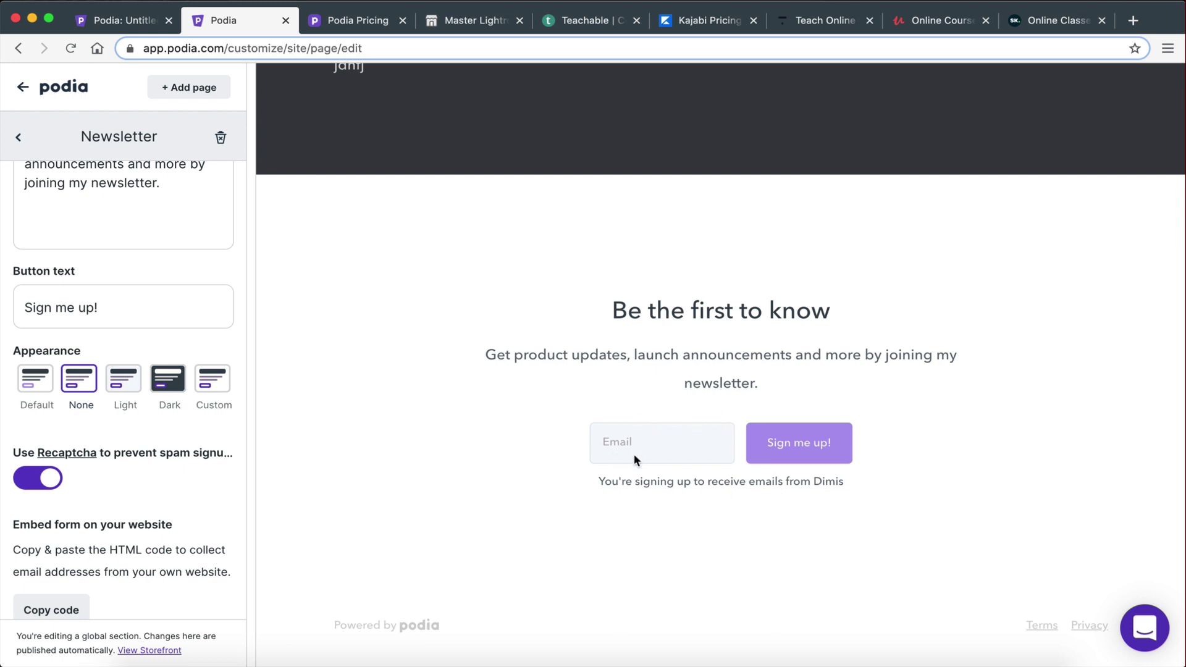
Step: Return to the untitled campaign, review its trigger options keeping Newsletter signup, and look at the campaign emails area
click(108, 21)
scroll(621, 402, down, 5)
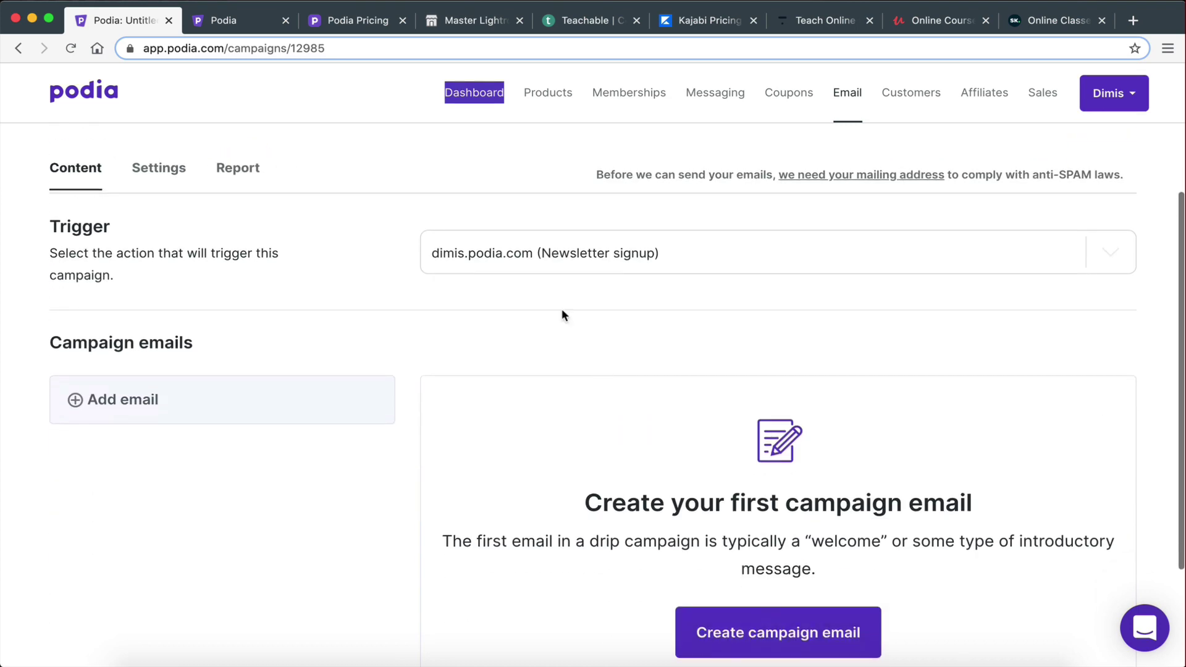
click(580, 256)
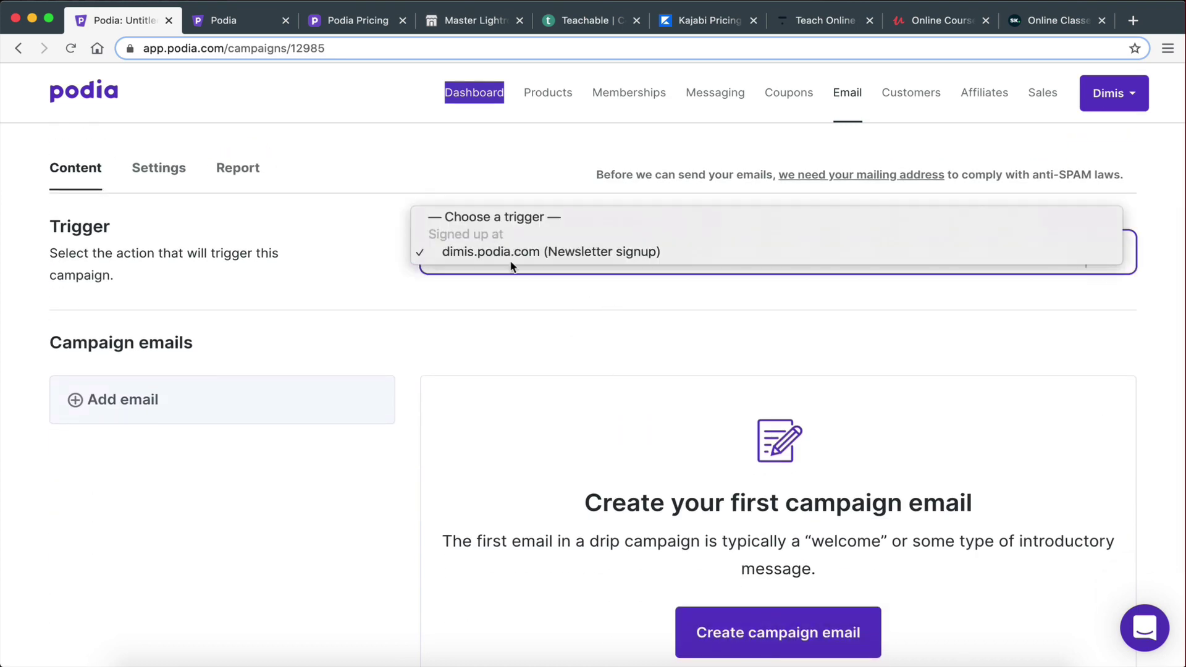
click(631, 252)
scroll(88, 443, down, 1)
scroll(92, 383, down, 2)
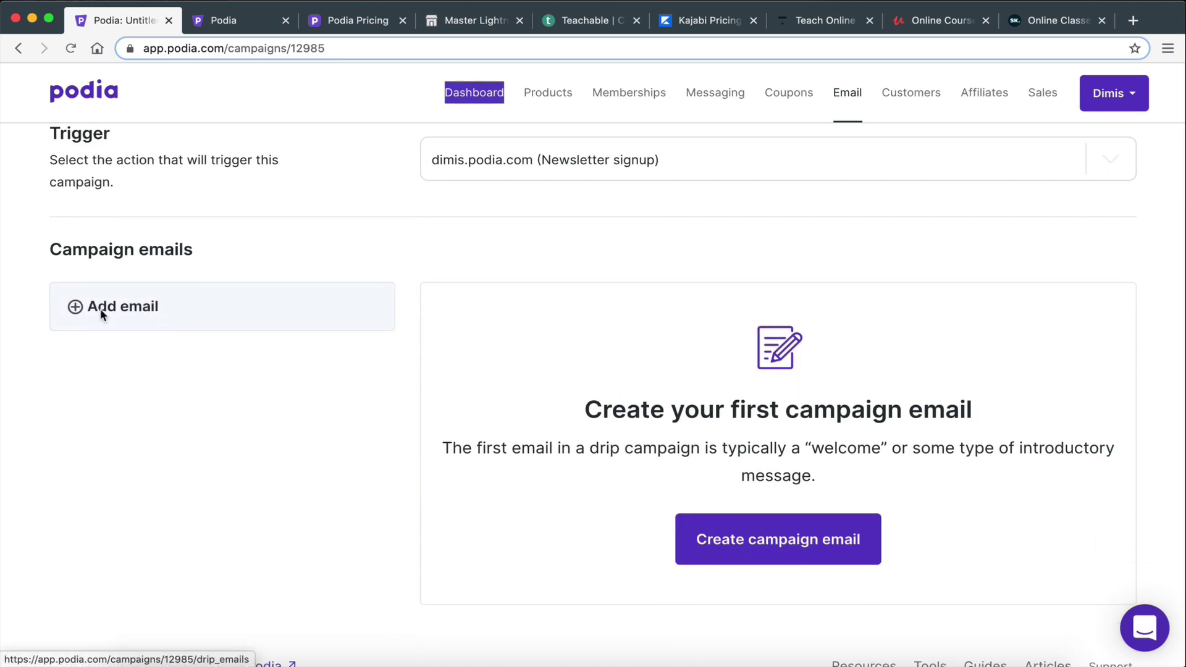
Step: Add a first email to the campaign and set it to send 0 days after the trigger event
click(100, 310)
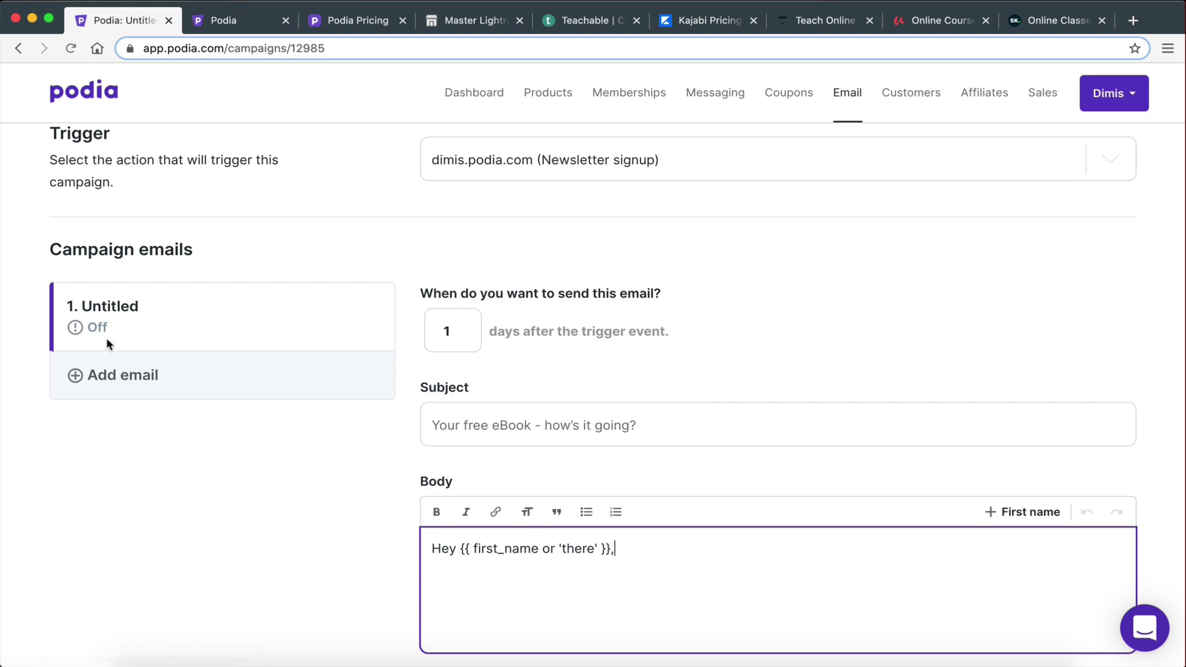
click(449, 332)
key(BackSpace)
text(0)
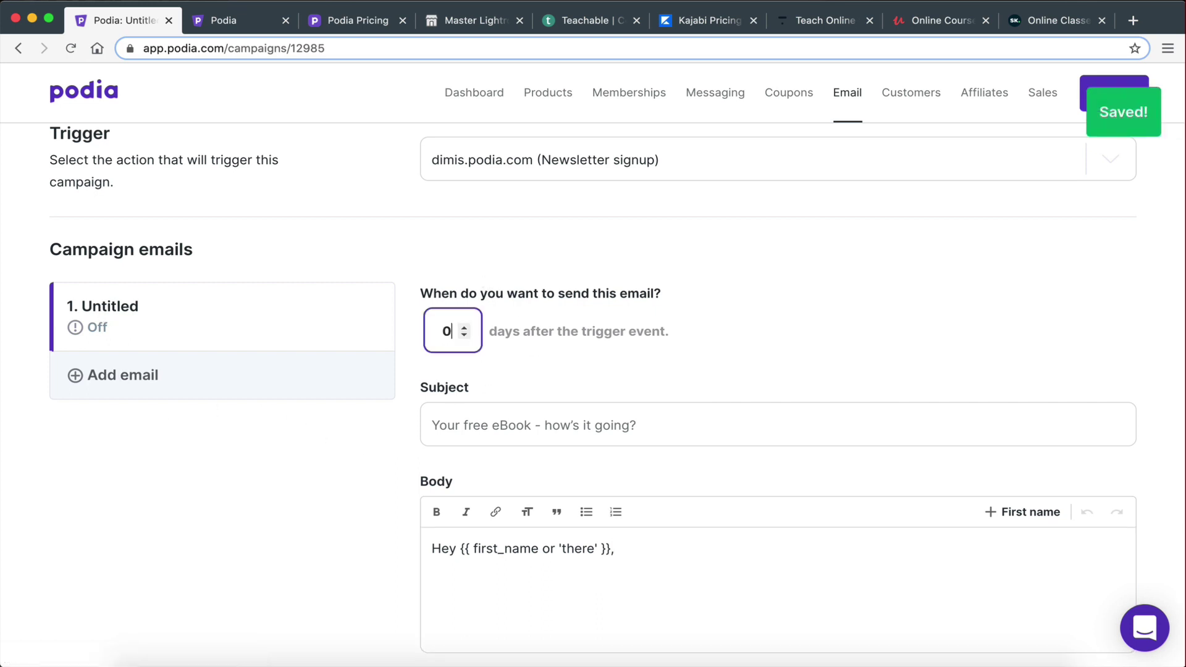
click(295, 466)
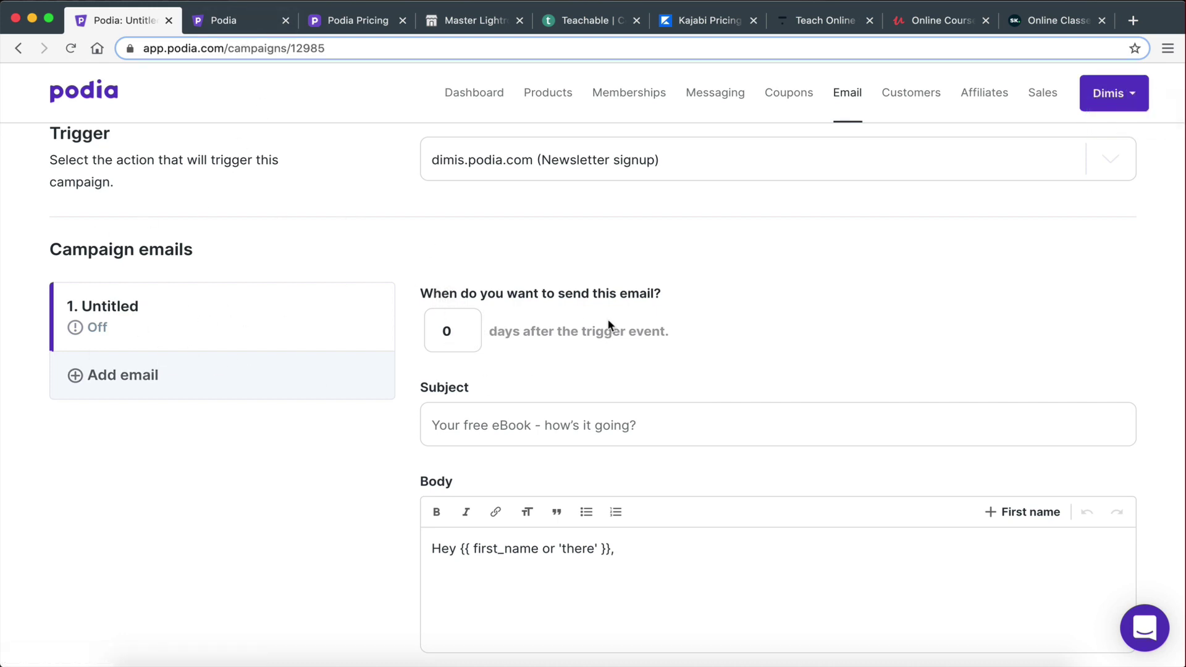
Step: Give the first campaign email the subject "Hey thanks for sign up to our newsletter!"
scroll(681, 328, down, 2)
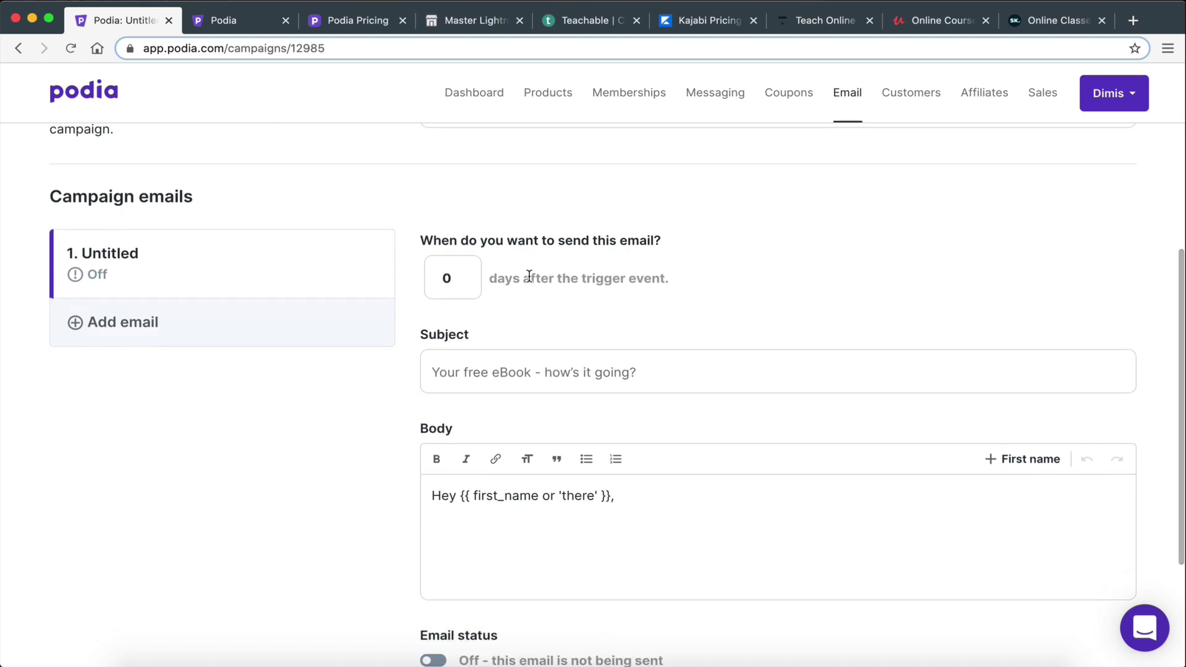
scroll(677, 286, up, 5)
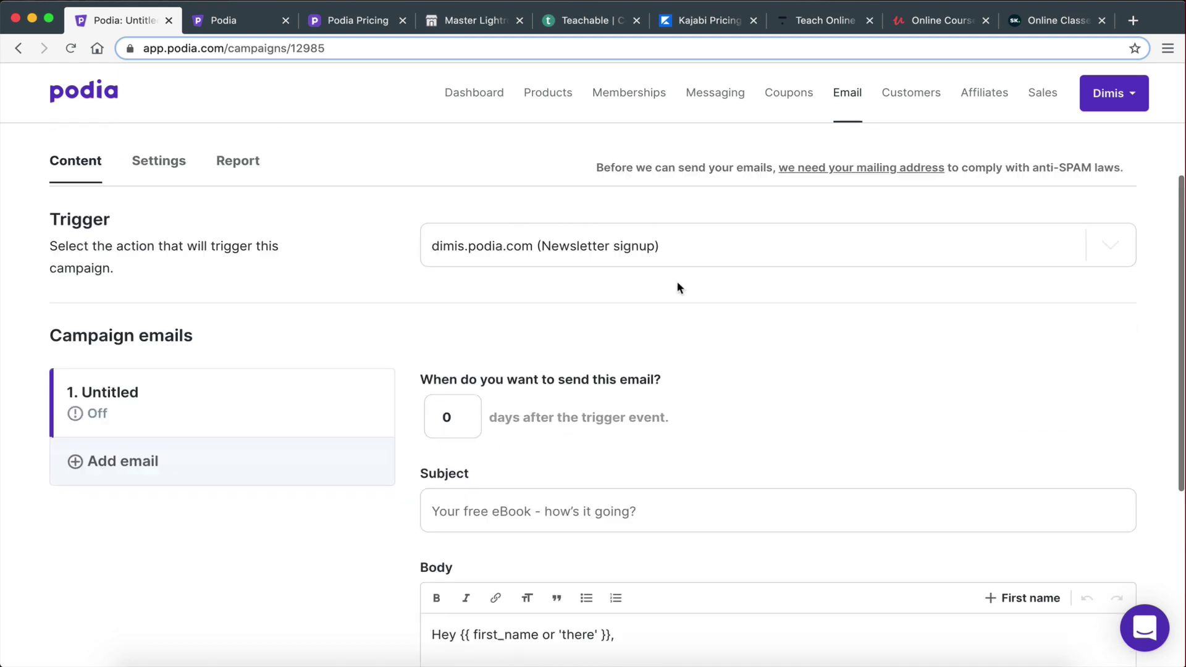
scroll(678, 286, down, 5)
scroll(546, 186, up, 2)
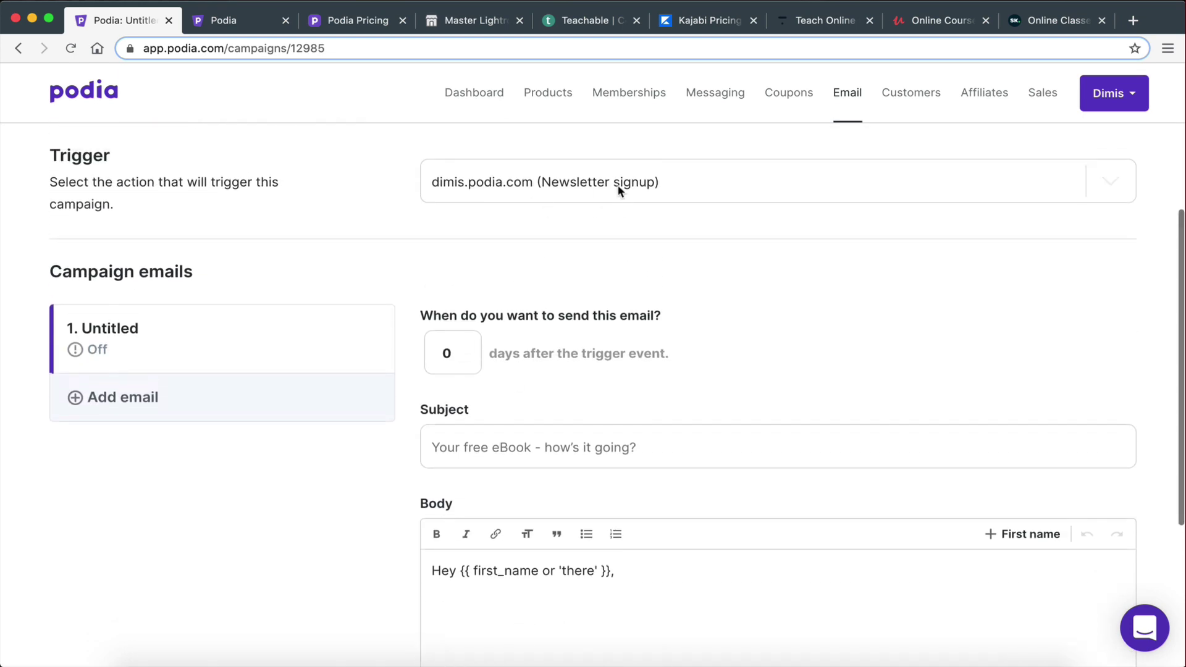
scroll(612, 191, down, 4)
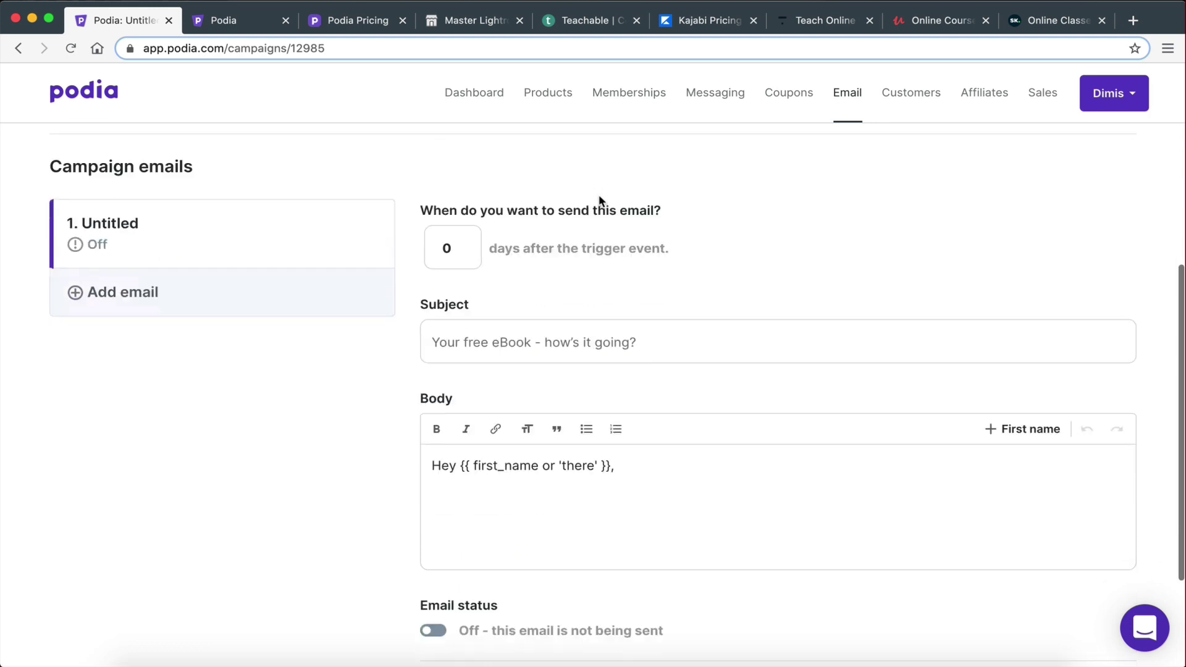
click(471, 340)
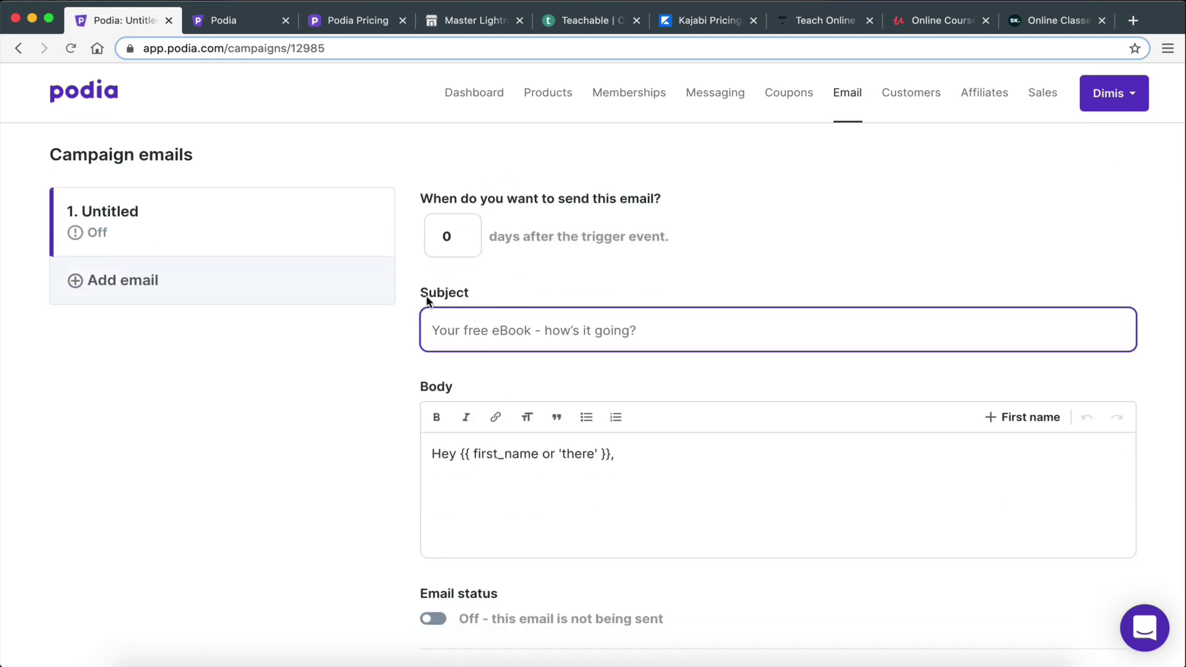
drag(423, 298, 479, 296)
click(470, 328)
text(Hey )
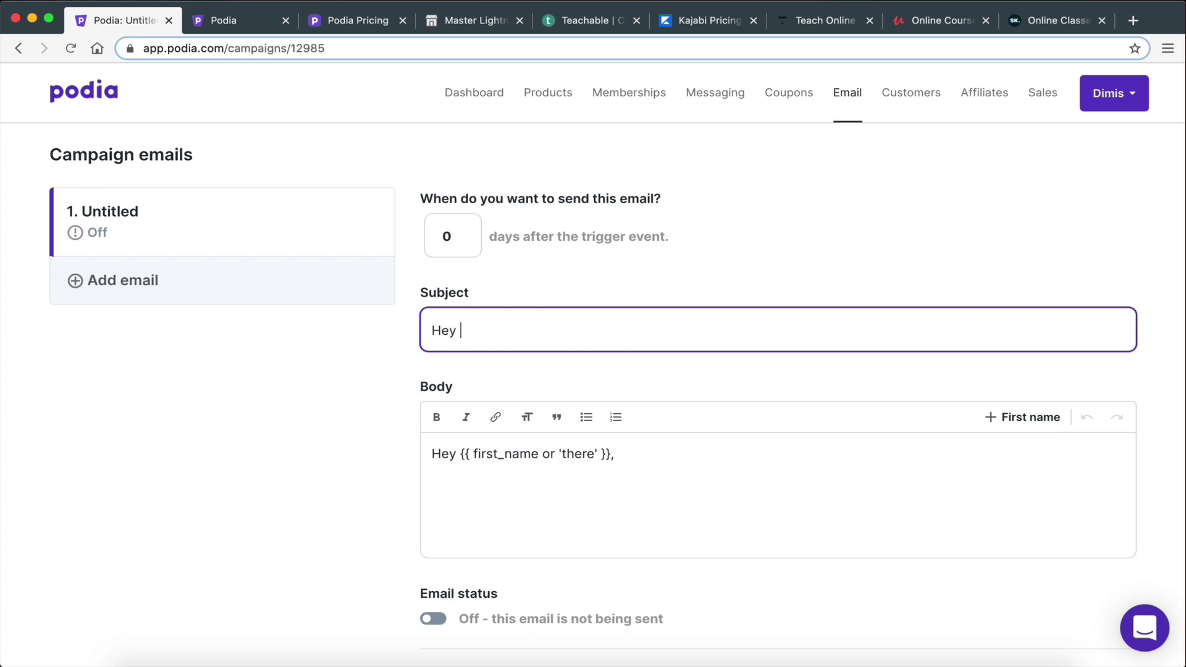
text(thanks for s)
key(BackSpace)
text(ign)
key(BackSpace)
key(BackSpace)
key(BackSpace)
key(BackSpace)
text(sign up to)
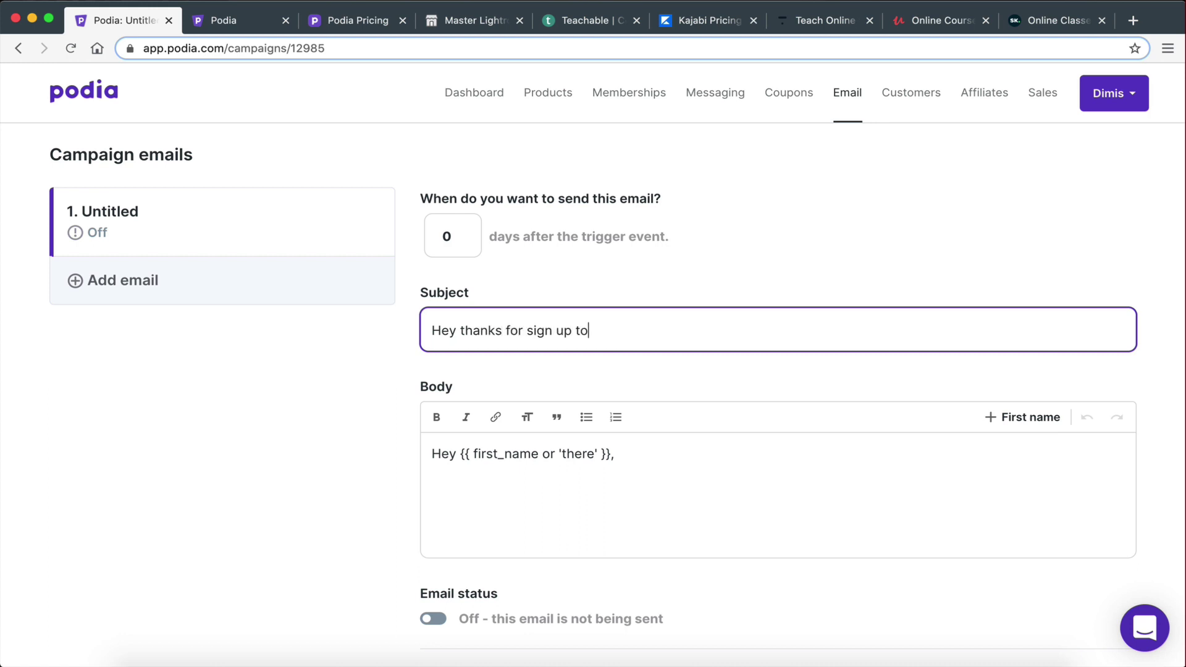
text( out )
text(newsletter!)
click(743, 489)
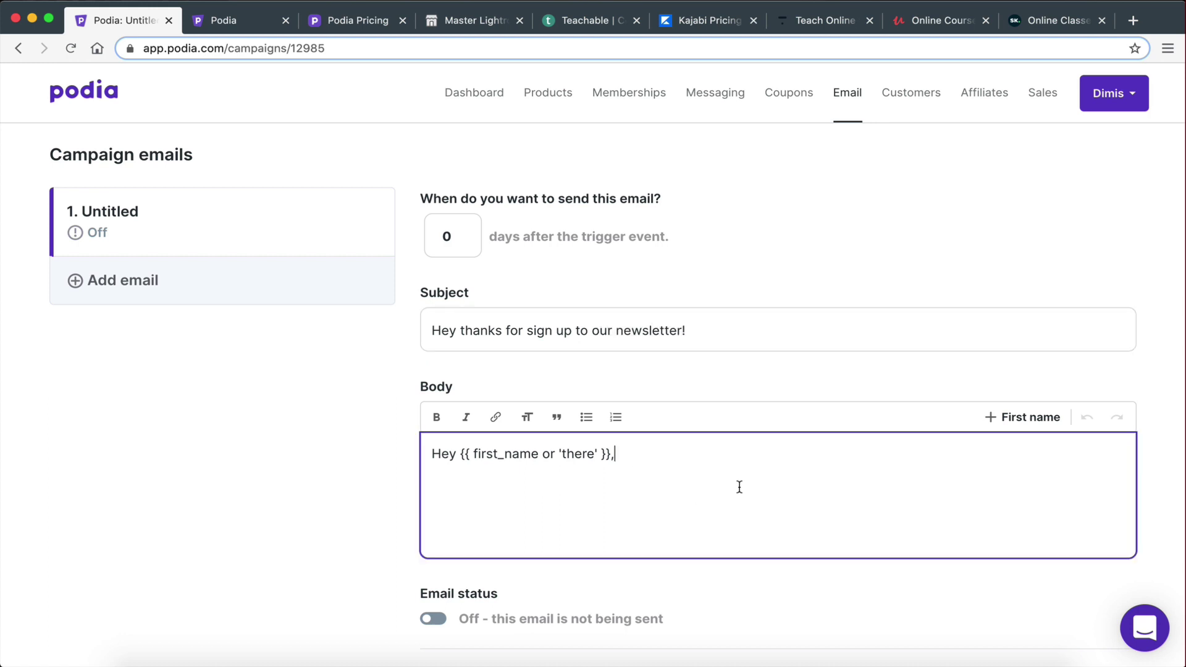
Step: Add a second email to the campaign and set it to send 2 days after the trigger event
scroll(454, 481, down, 3)
scroll(454, 481, up, 10)
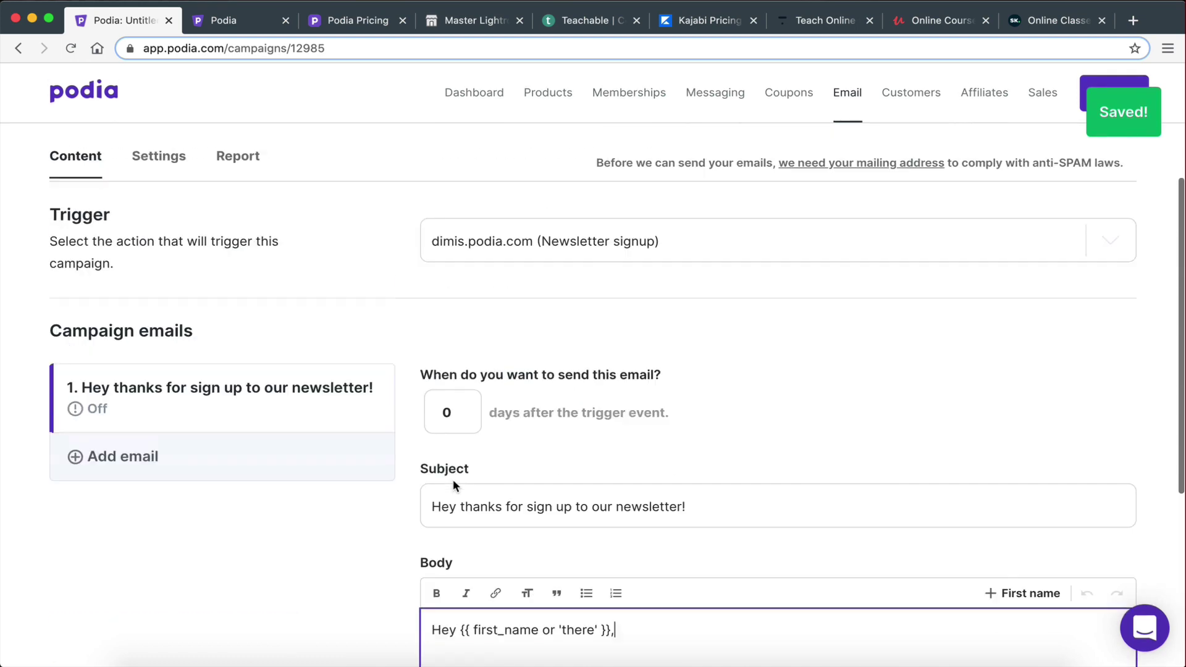
scroll(454, 481, down, 6)
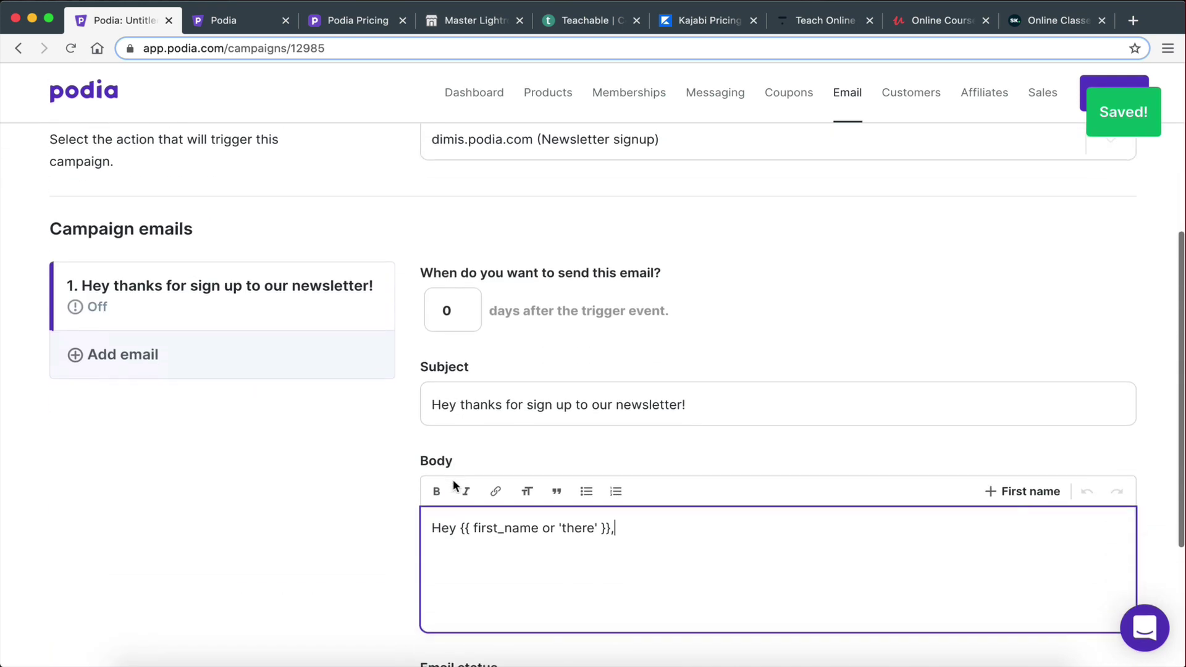
click(138, 362)
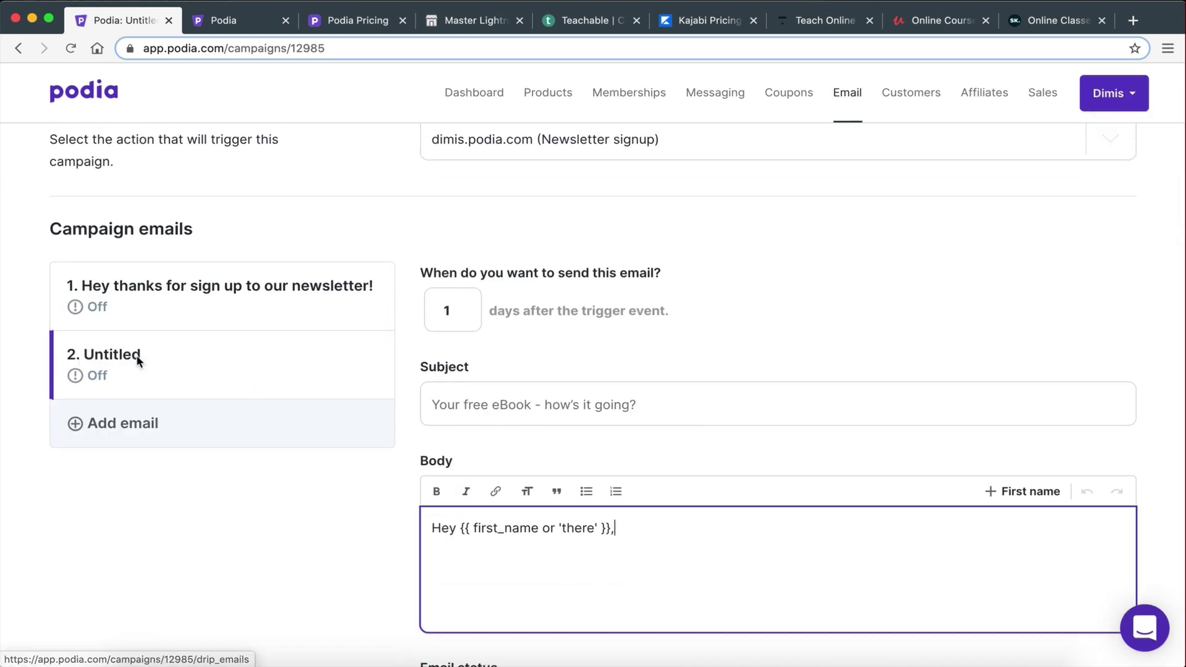
click(448, 309)
key(Up)
click(614, 339)
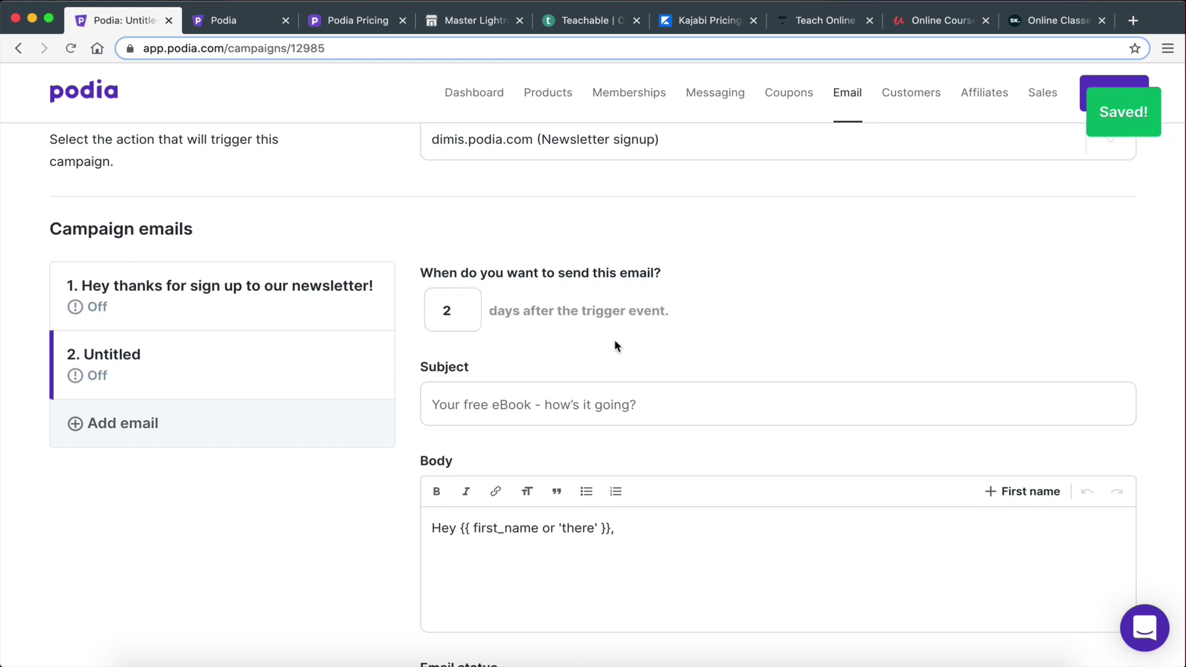
Step: Look over the second email's subject, body and status fields and the overall campaign sequence
scroll(487, 256, down, 3)
click(494, 223)
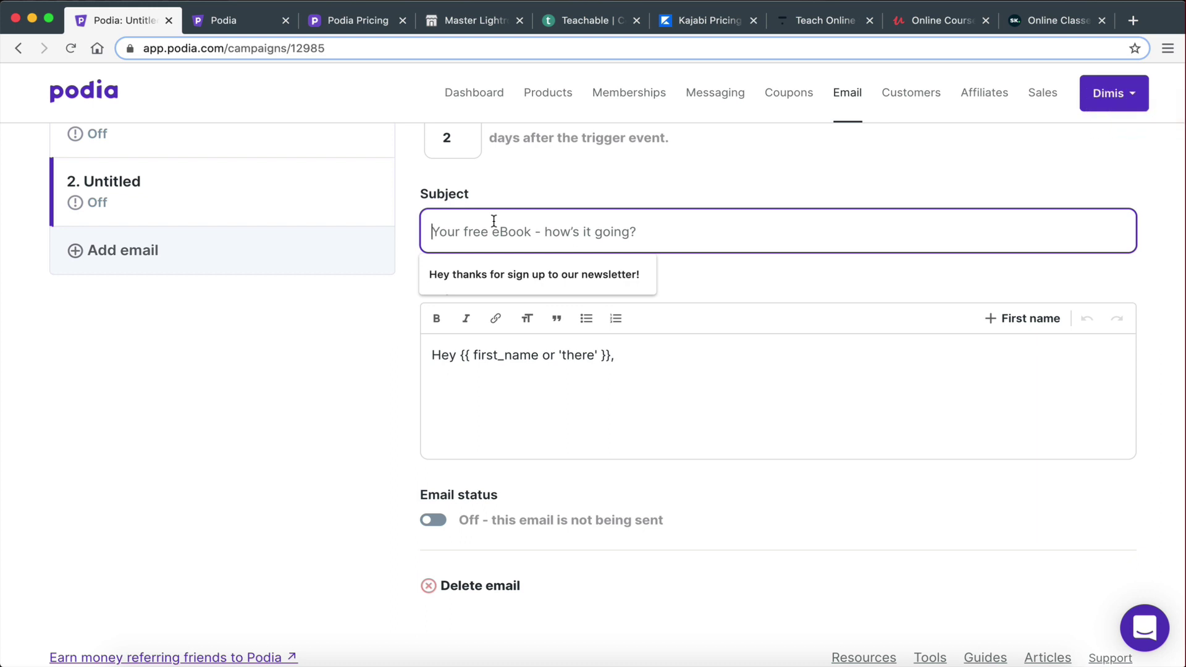
click(342, 339)
scroll(190, 490, up, 4)
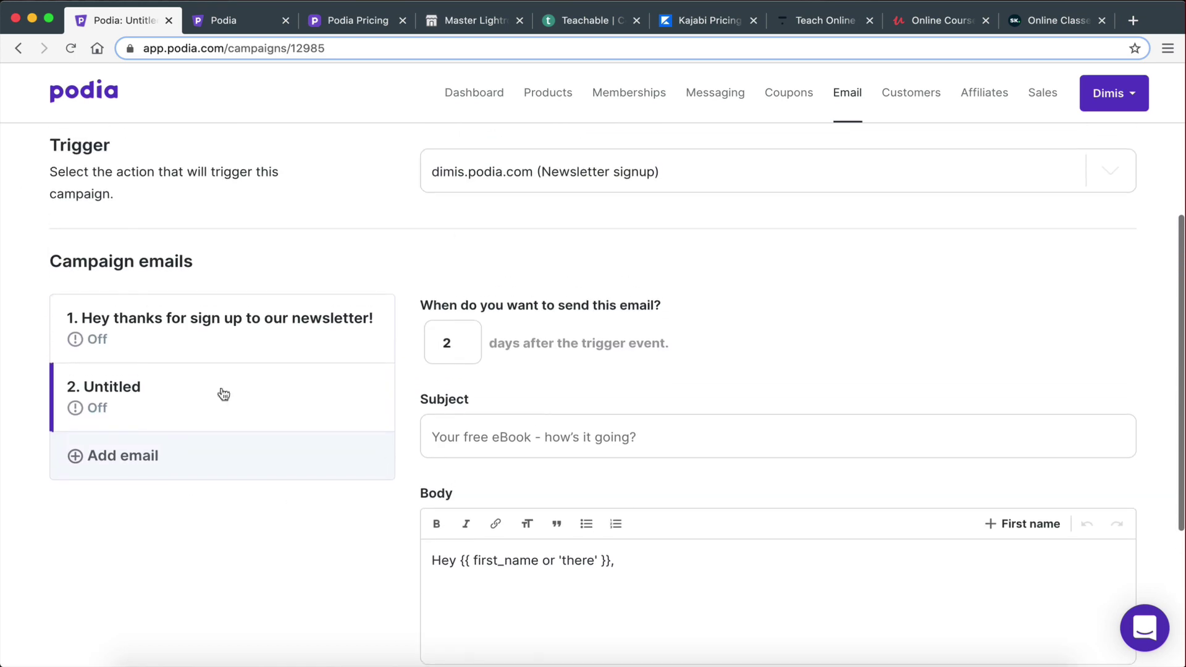
scroll(458, 405, up, 5)
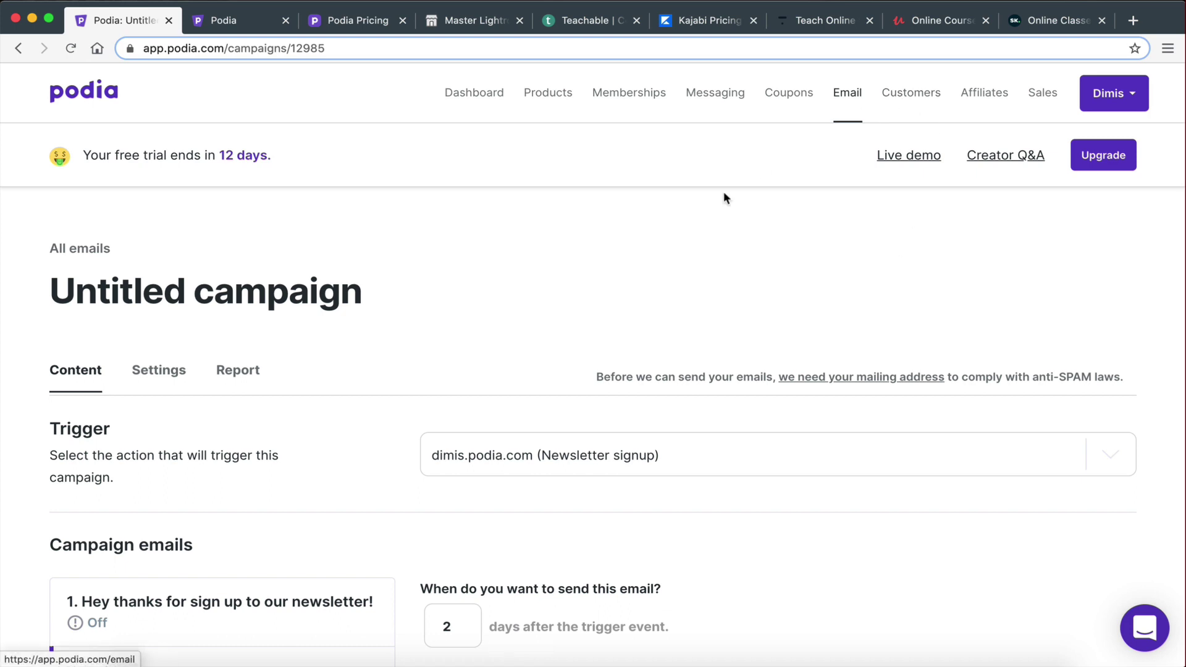
Step: Open the Customers page and look over its customer overview and getting-started resources
click(1042, 109)
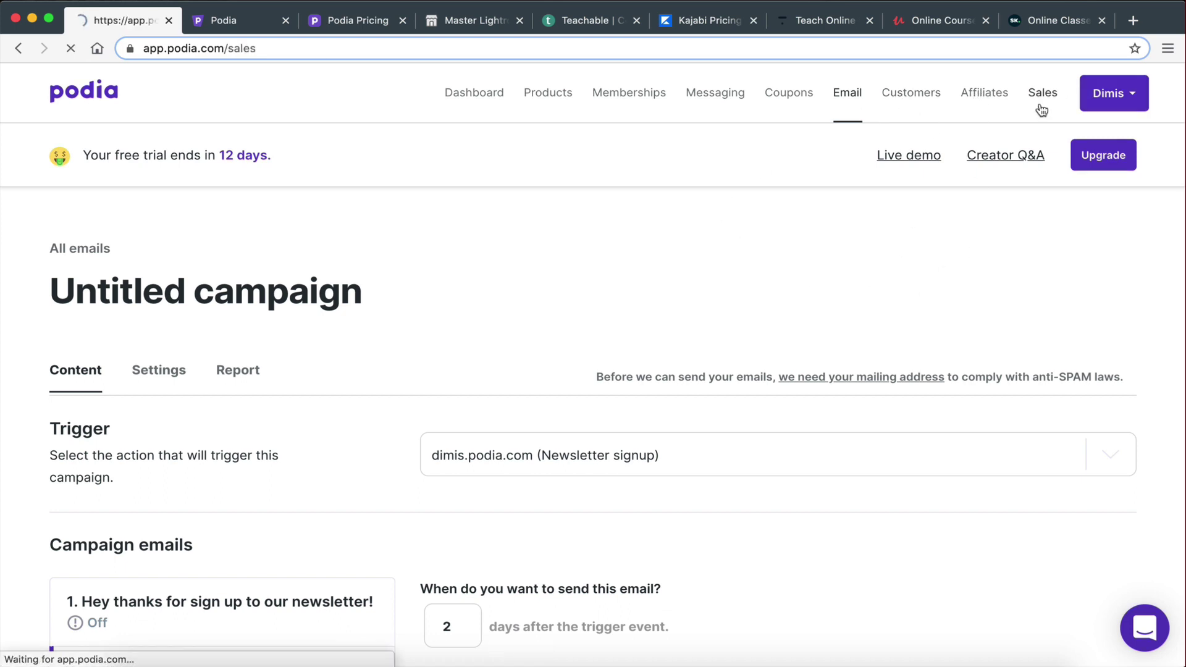
click(913, 95)
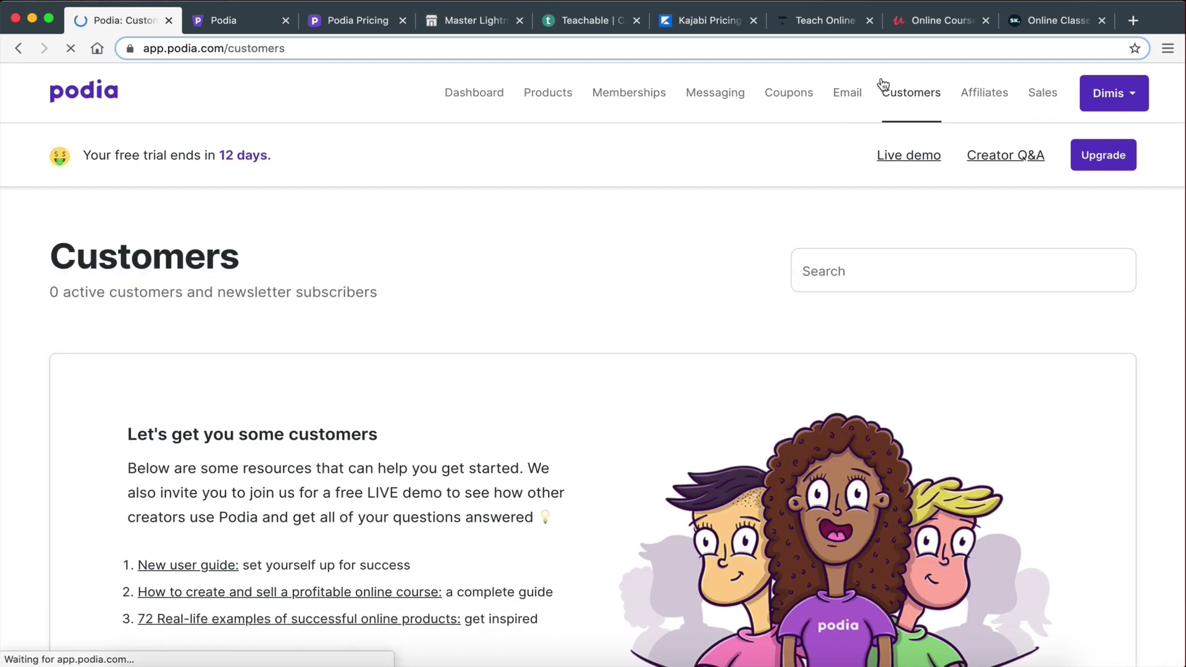
scroll(353, 389, down, 3)
scroll(352, 432, up, 2)
scroll(352, 462, down, 1)
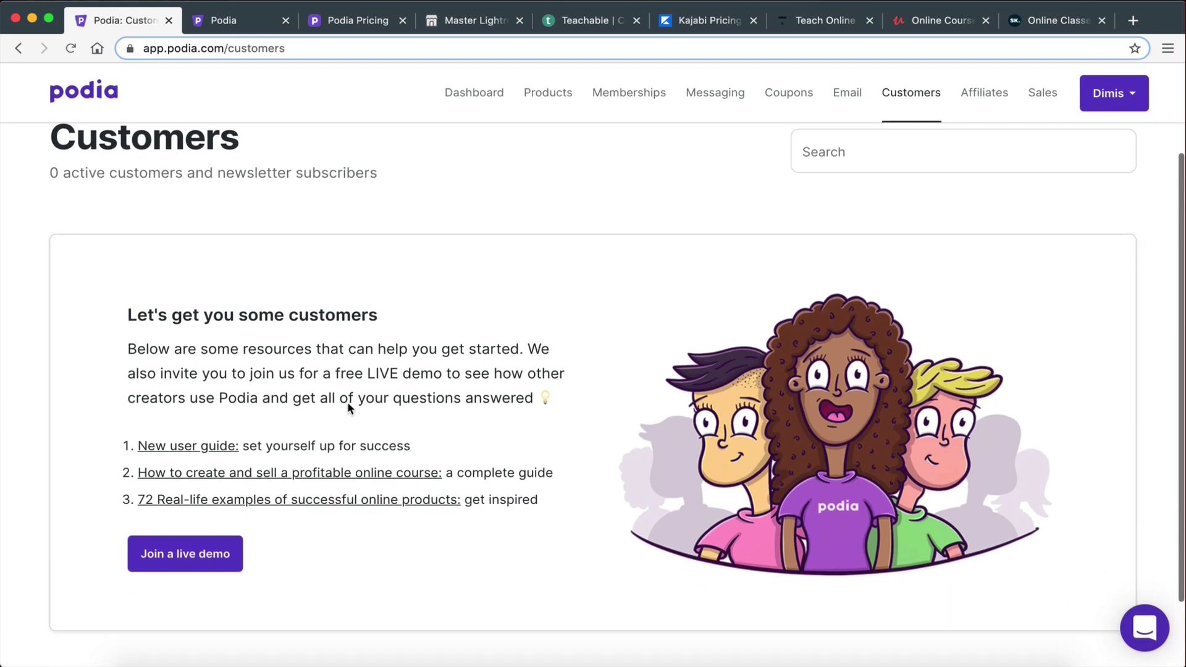
scroll(319, 272, up, 1)
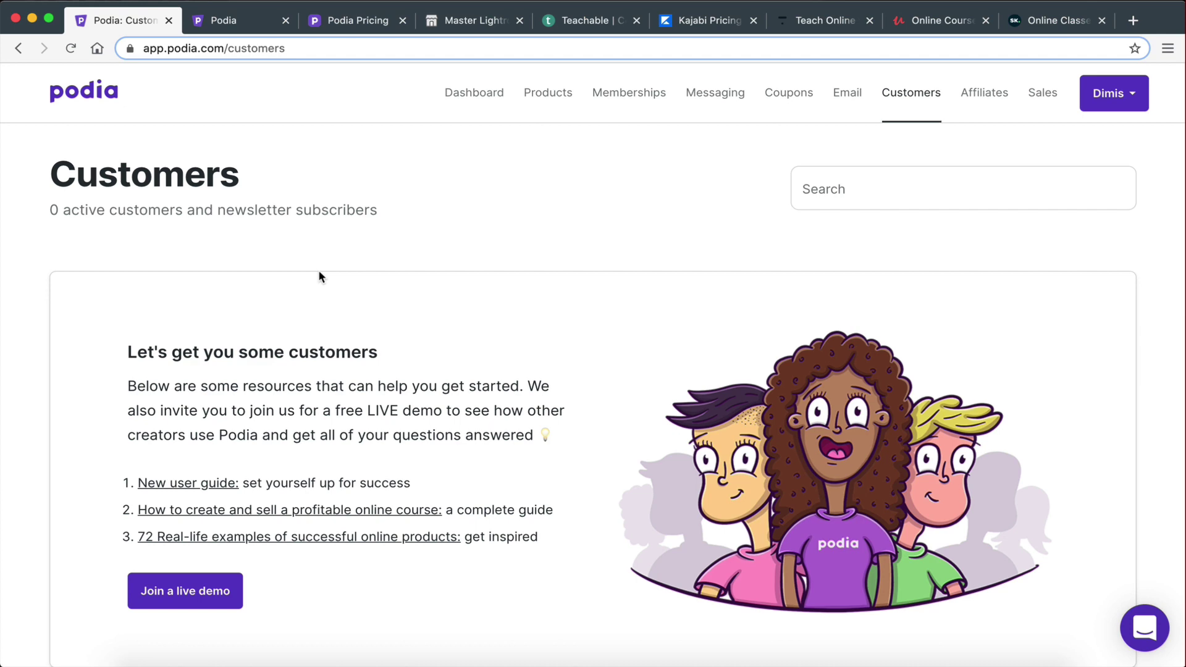
Step: View the Udemy and Skillshare homepages as alternative course marketplaces
click(979, 23)
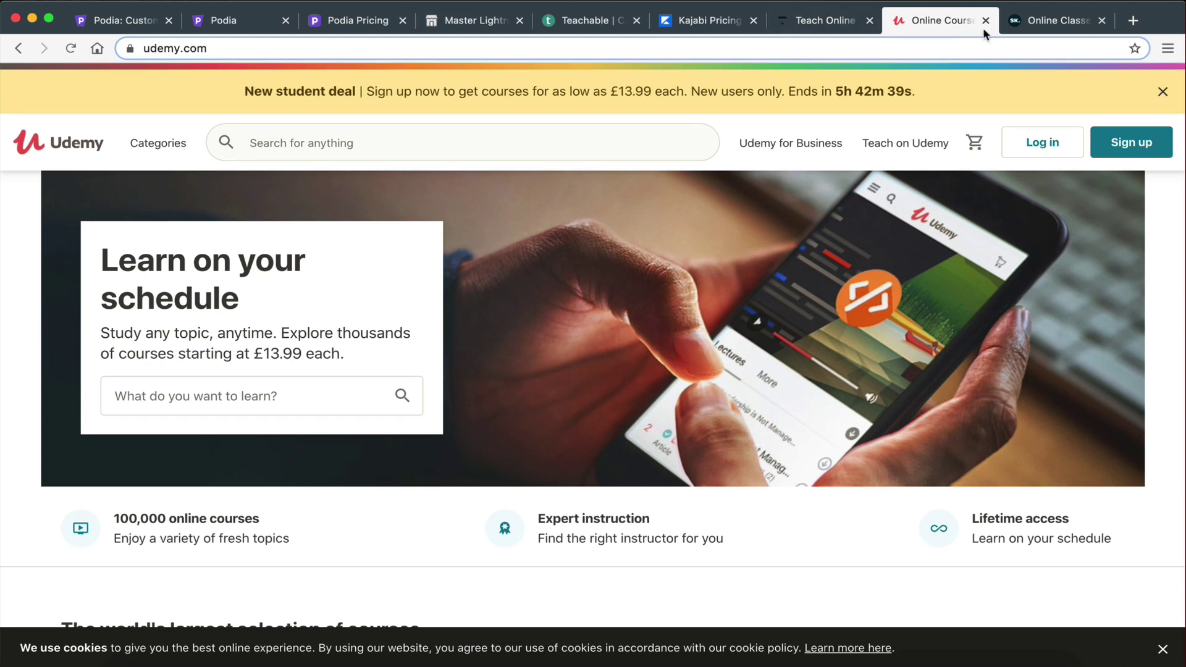
click(1051, 21)
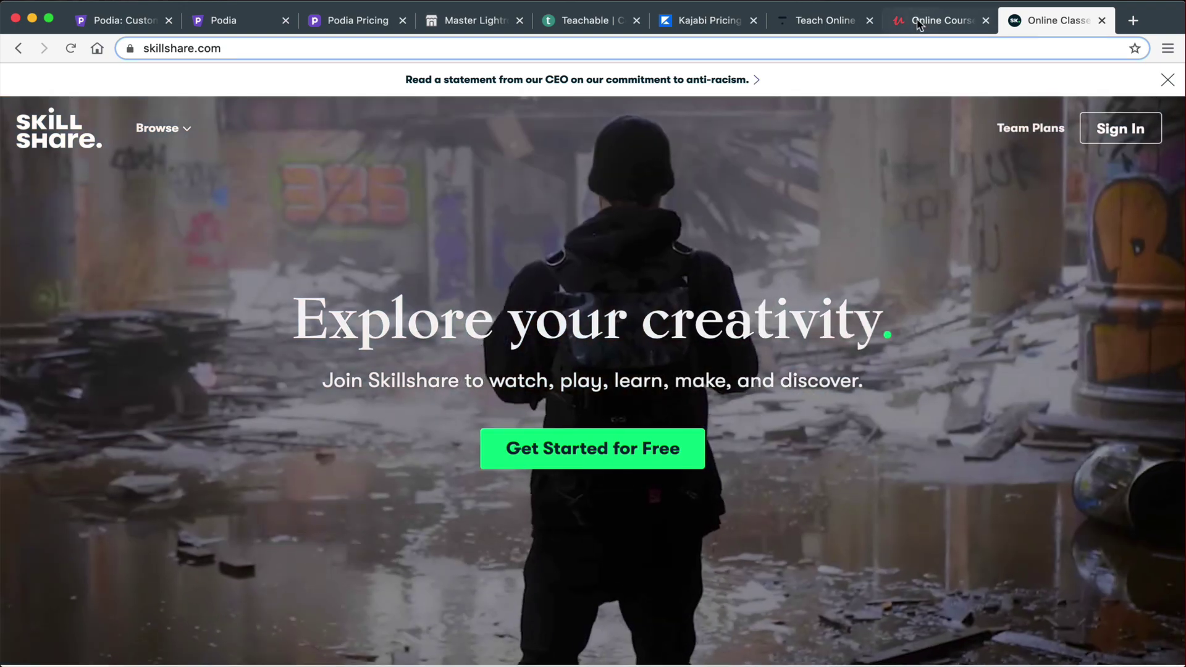
click(918, 24)
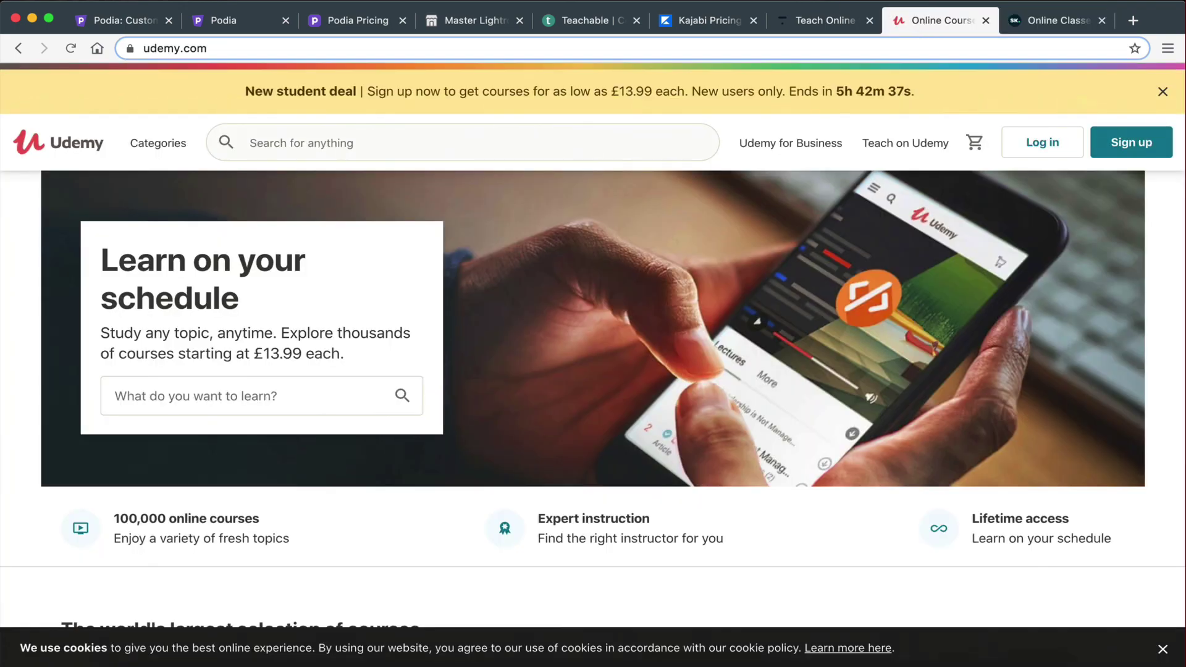
Step: Glance at the Podia pricing page, return to the Customers page and look through it again
click(238, 21)
click(357, 21)
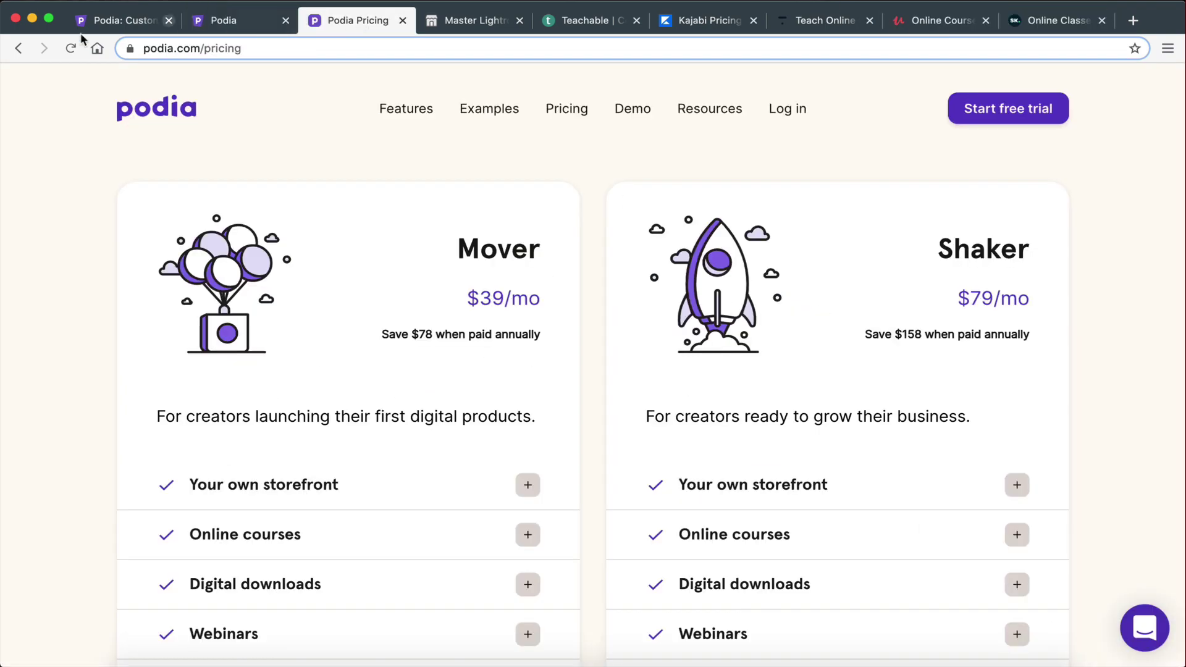
click(108, 23)
scroll(1013, 590, down, 3)
scroll(1012, 590, up, 2)
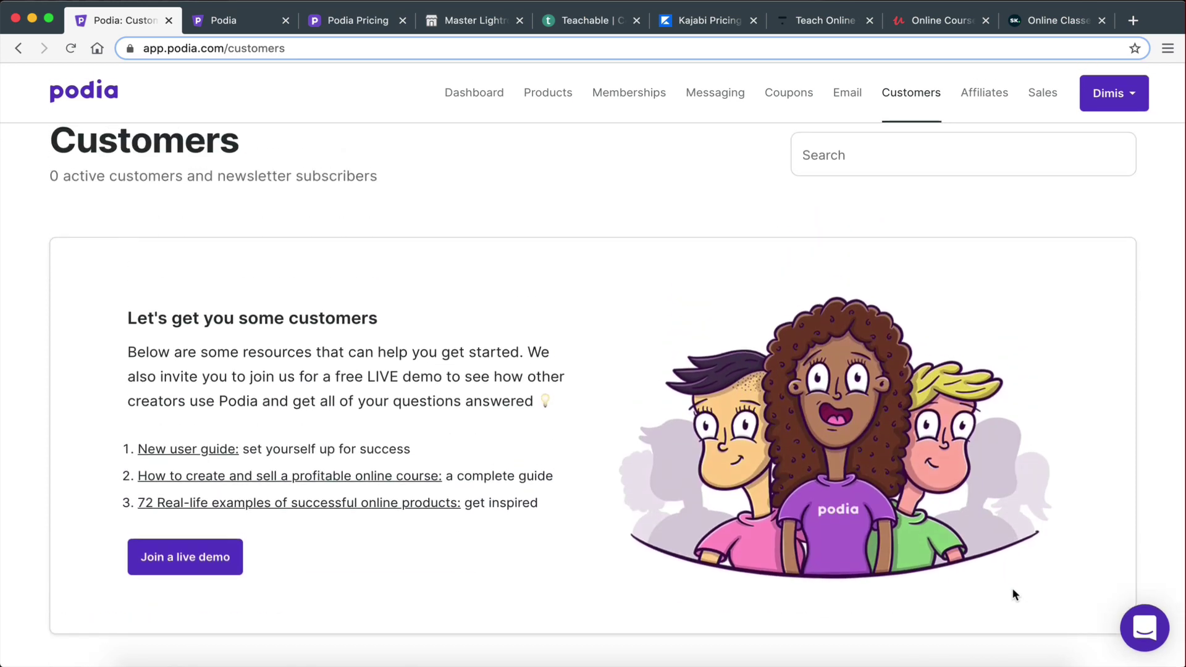
scroll(902, 525, up, 2)
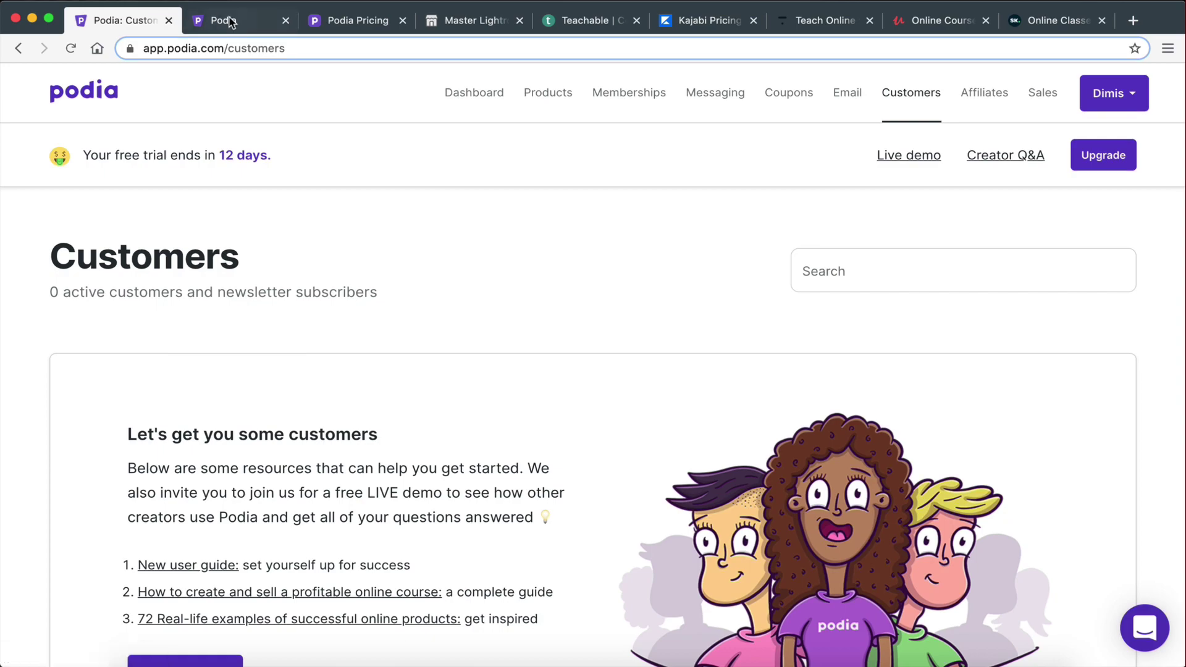
Step: Compare the features included in the Mover and Shaker plans on the Podia pricing page
click(385, 27)
scroll(392, 398, down, 15)
scroll(791, 241, up, 20)
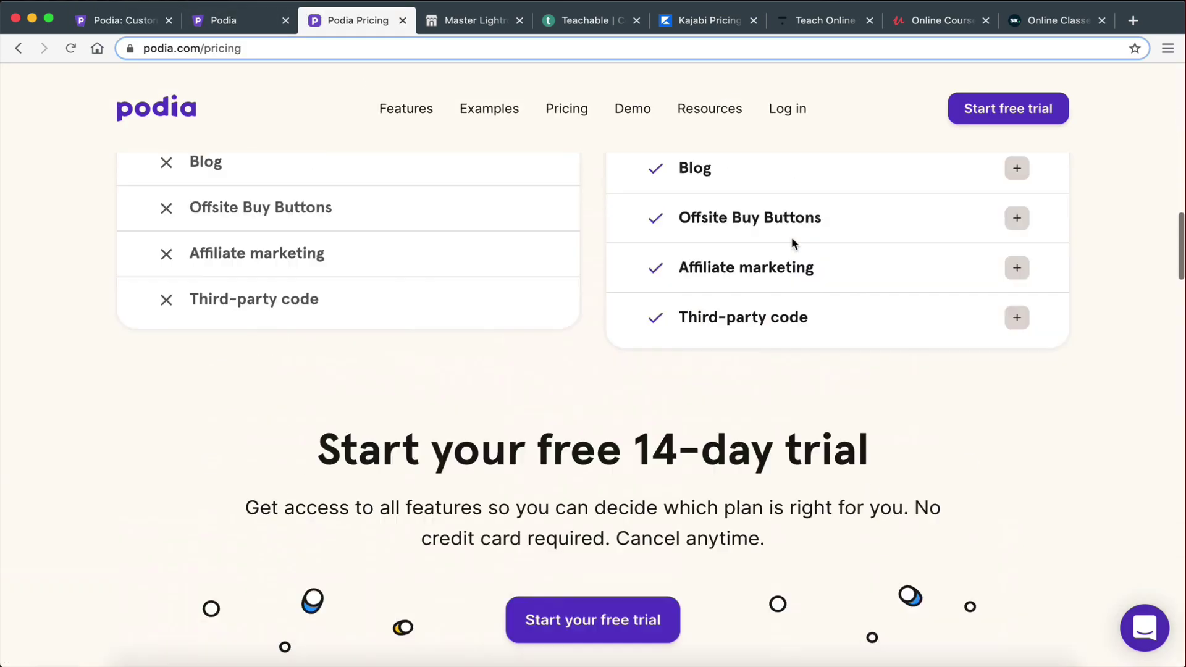
scroll(917, 501, down, 15)
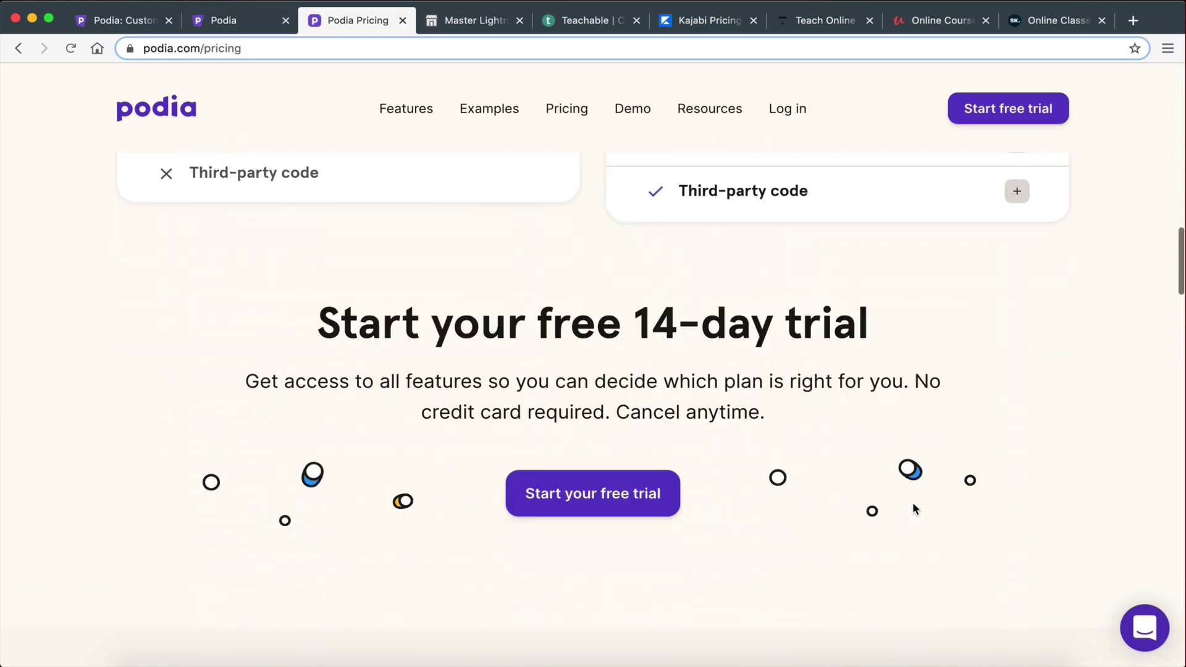
scroll(913, 502, up, 5)
scroll(913, 502, up, 2)
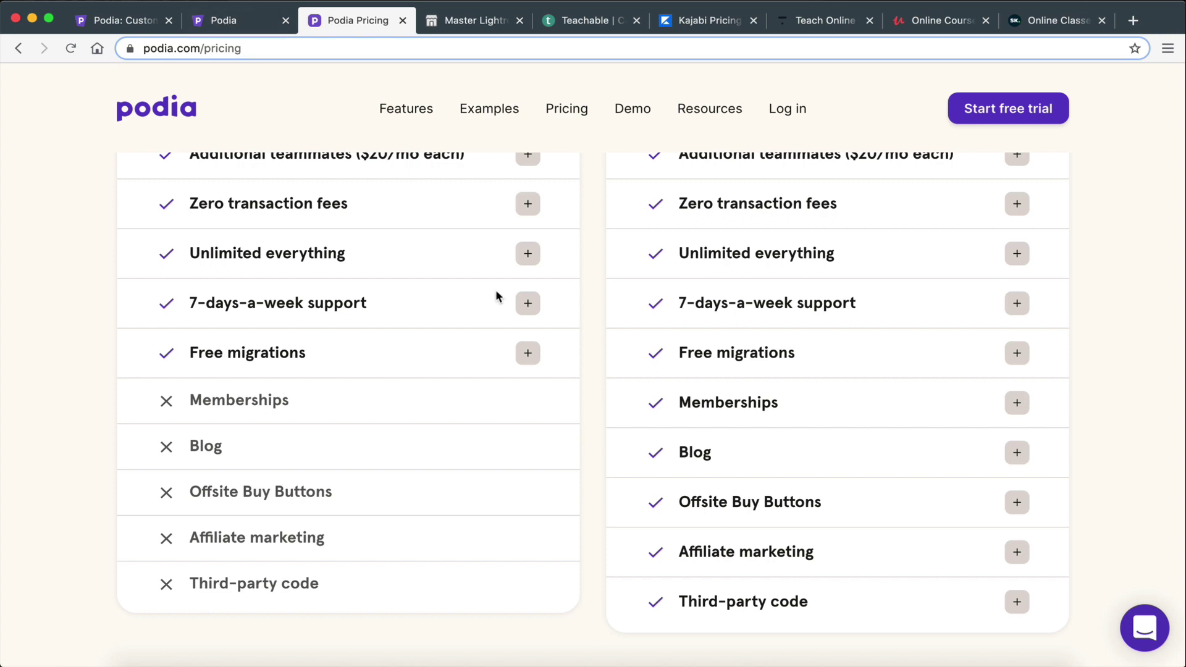
Step: Return to the Podia account's tab and open the Products page
click(234, 26)
click(154, 24)
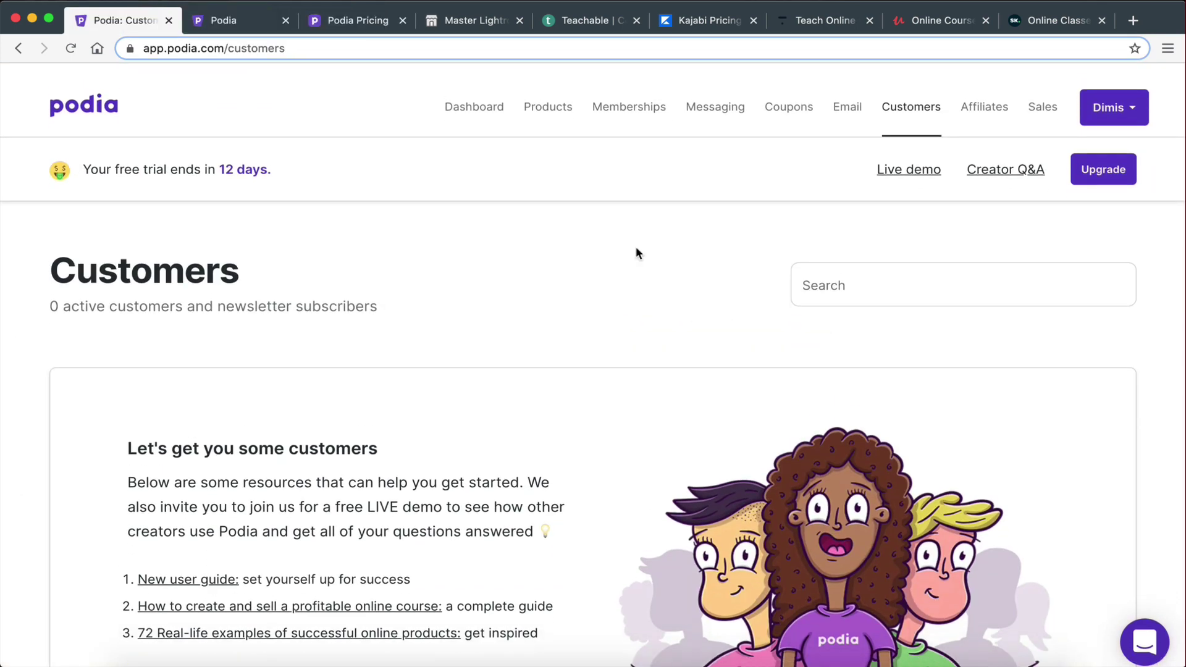
scroll(638, 253, down, 1)
click(547, 99)
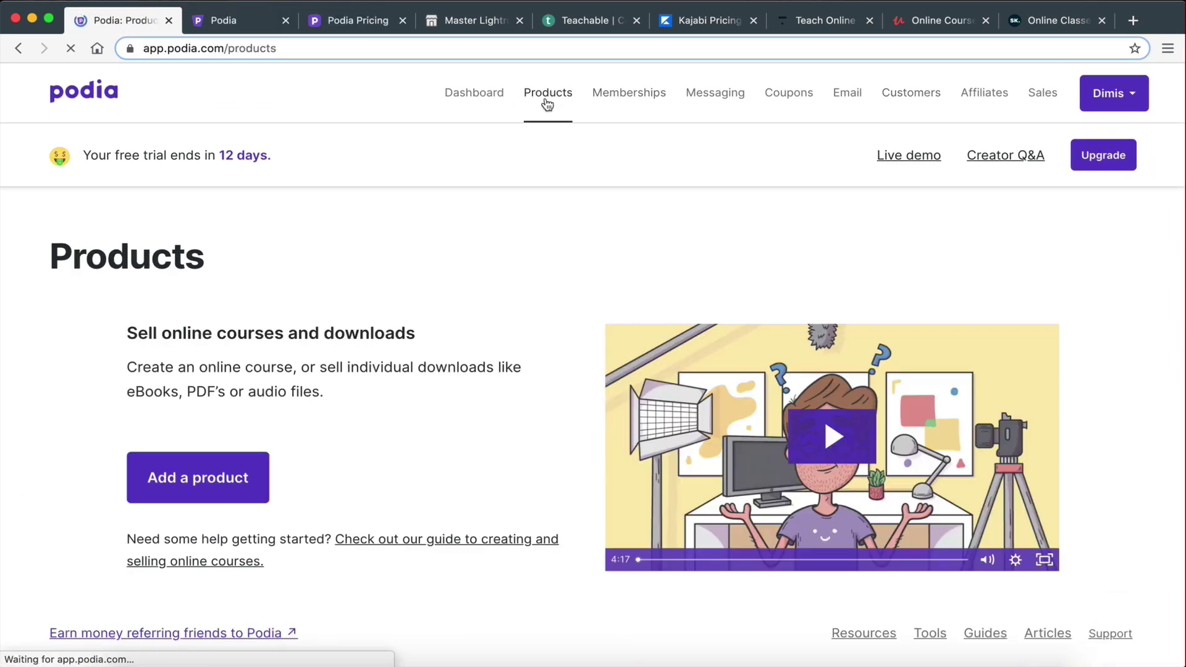